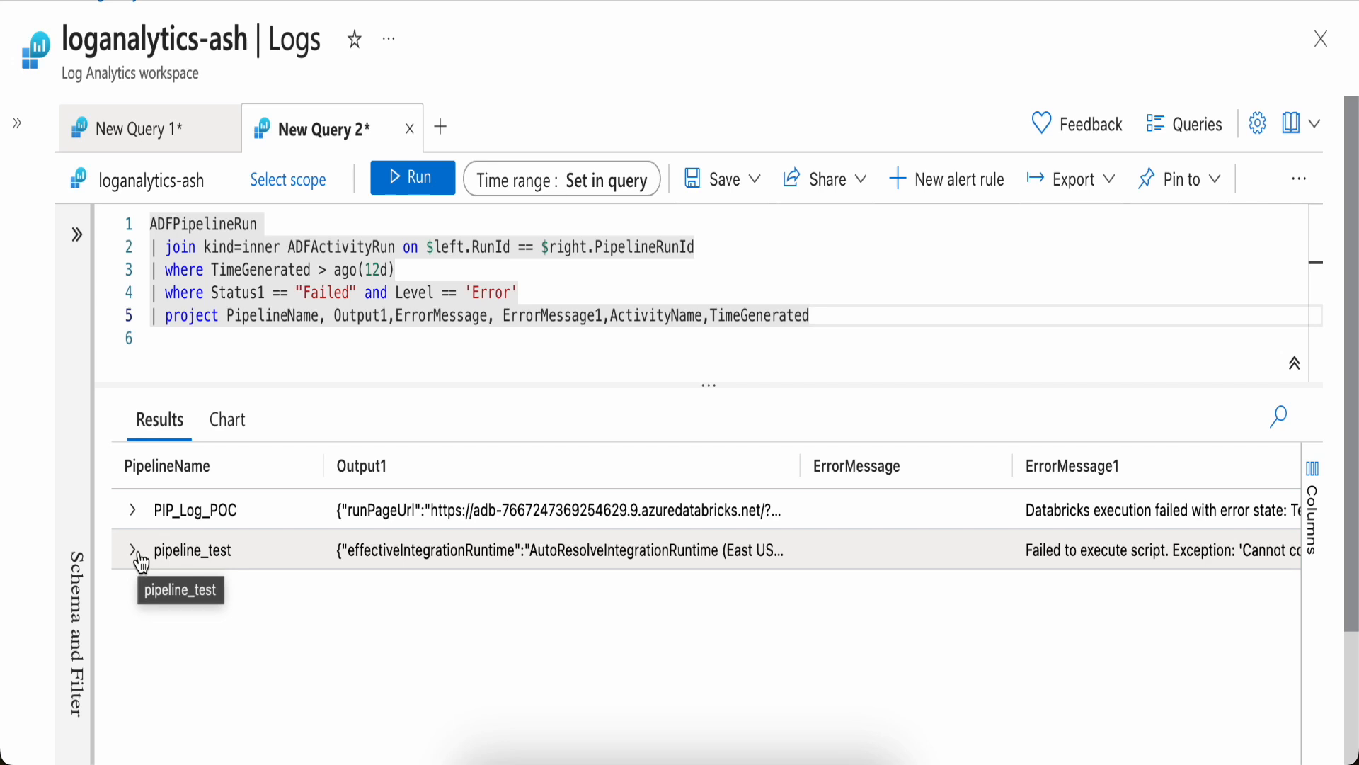
Expand the pipeline_test result row and examine its error details
left_click(137, 555)
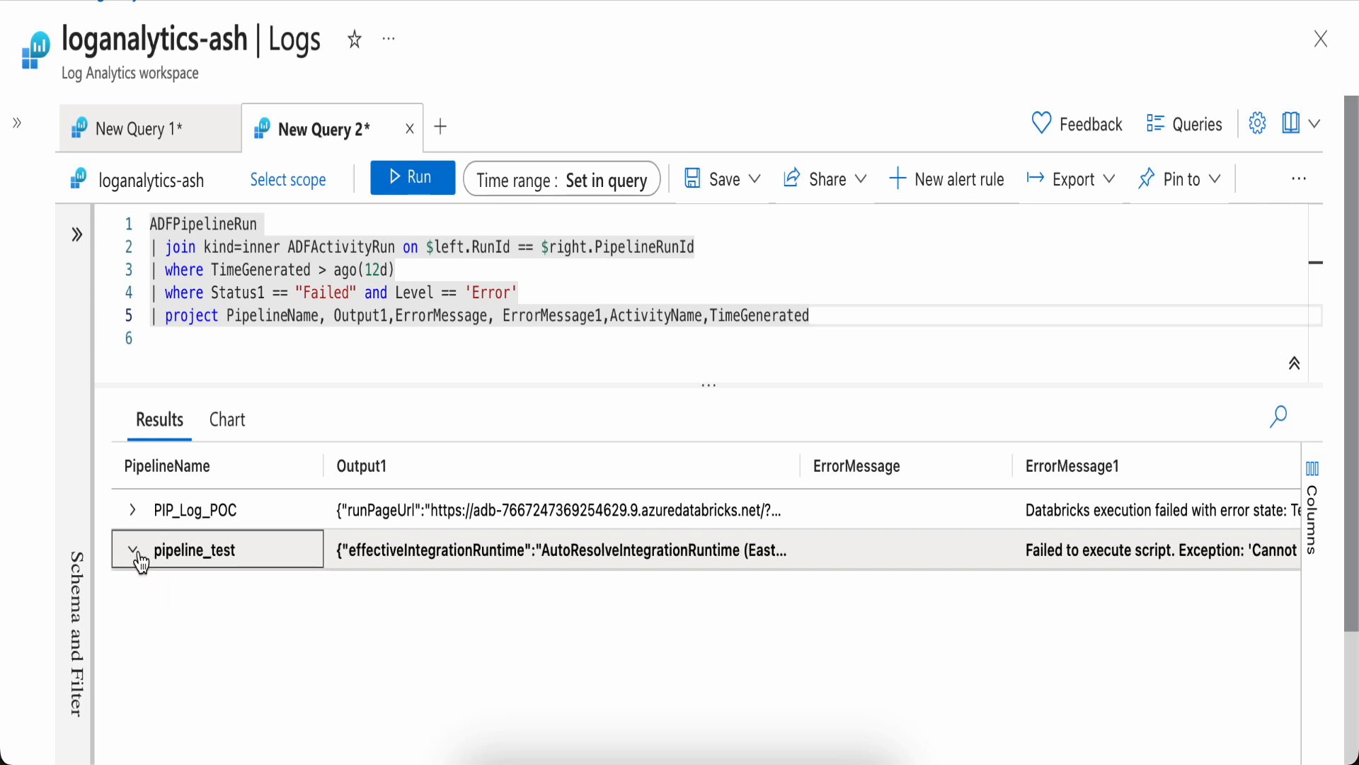
scroll(301, 639, "down", 1)
scroll(301, 639, "down", 1)
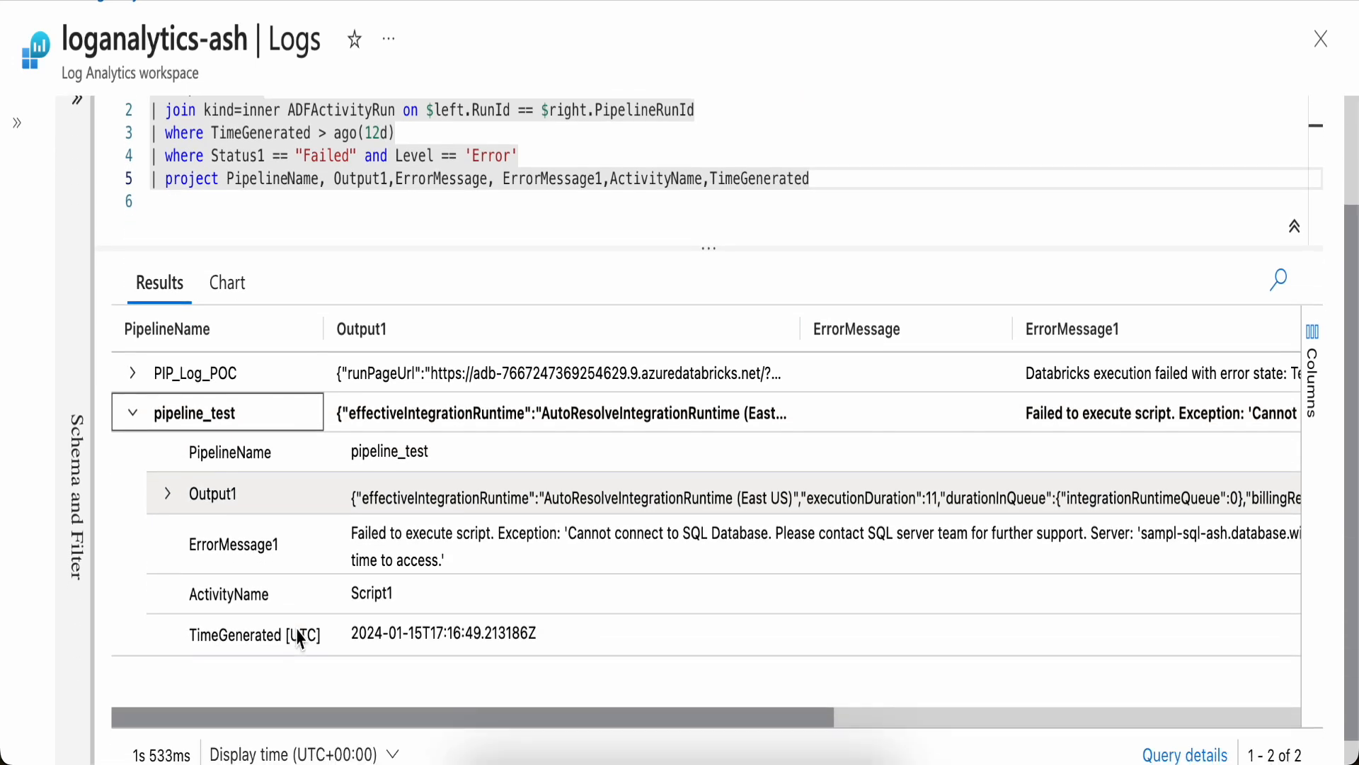
scroll(301, 640, "down", 1)
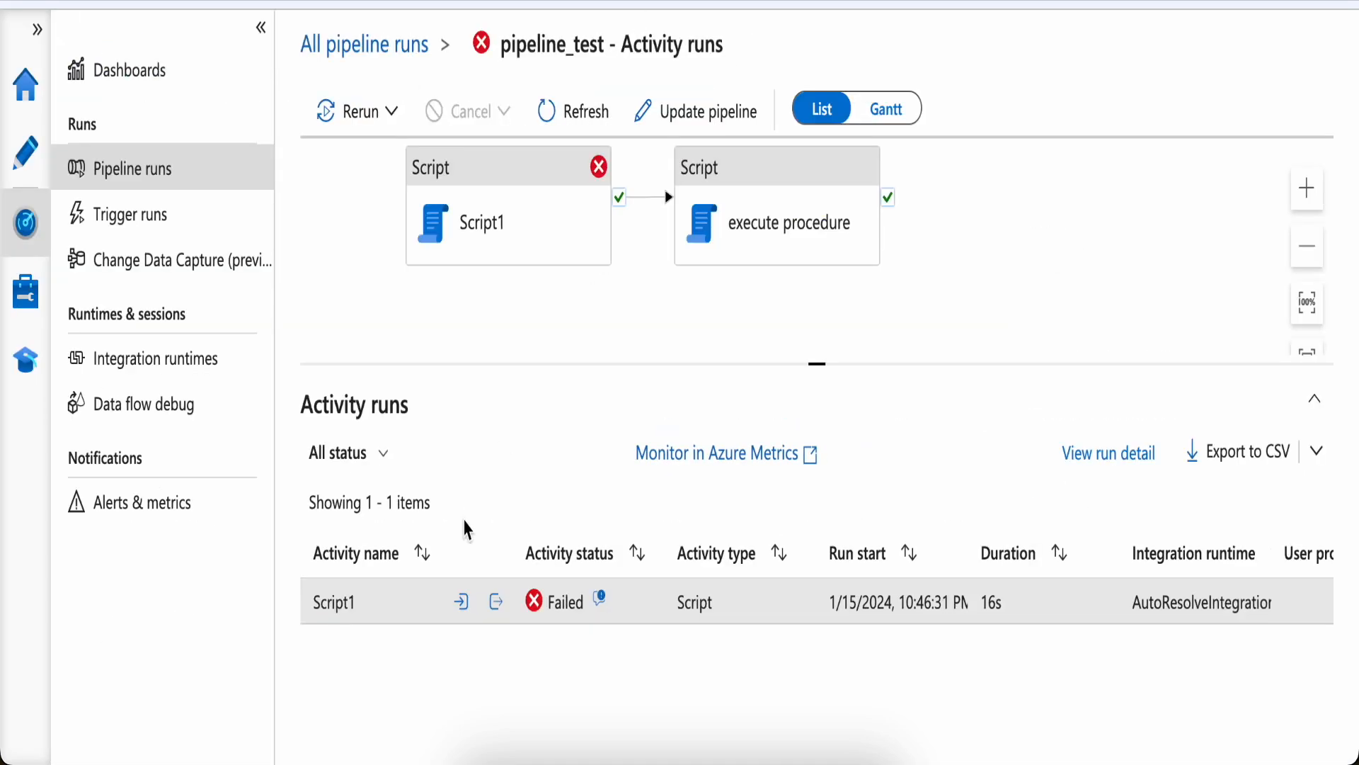
Open the error details of the failed activity runs in the Data Factory monitor
left_click(600, 599)
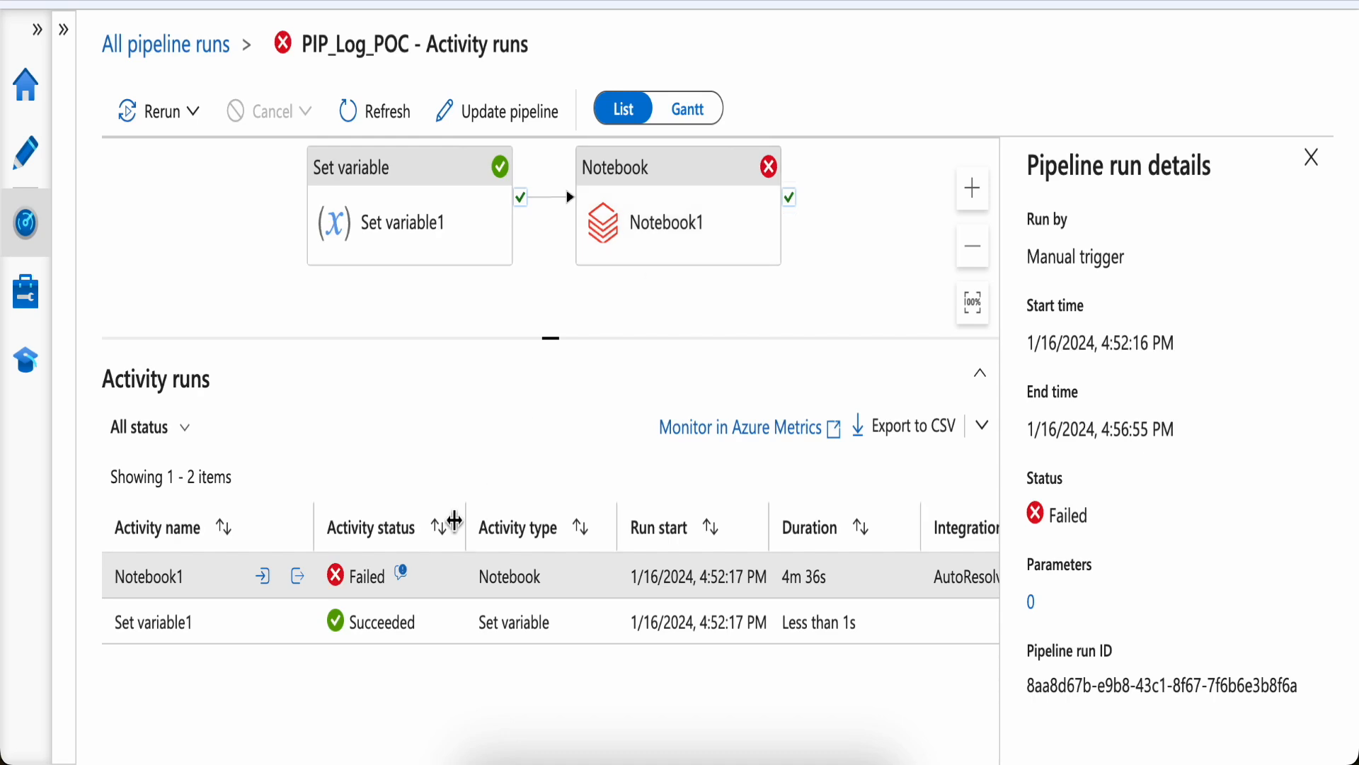
left_click(401, 574)
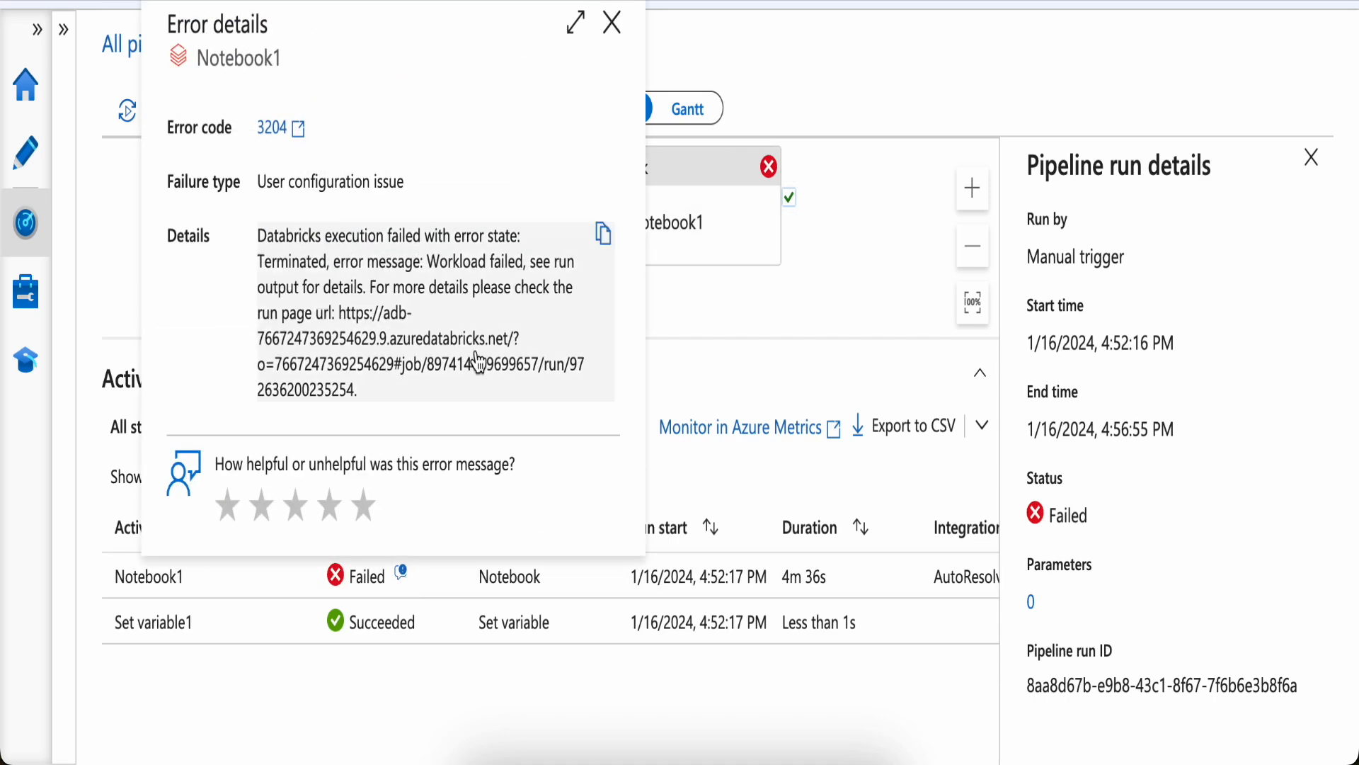
scroll(478, 362, "down", 1)
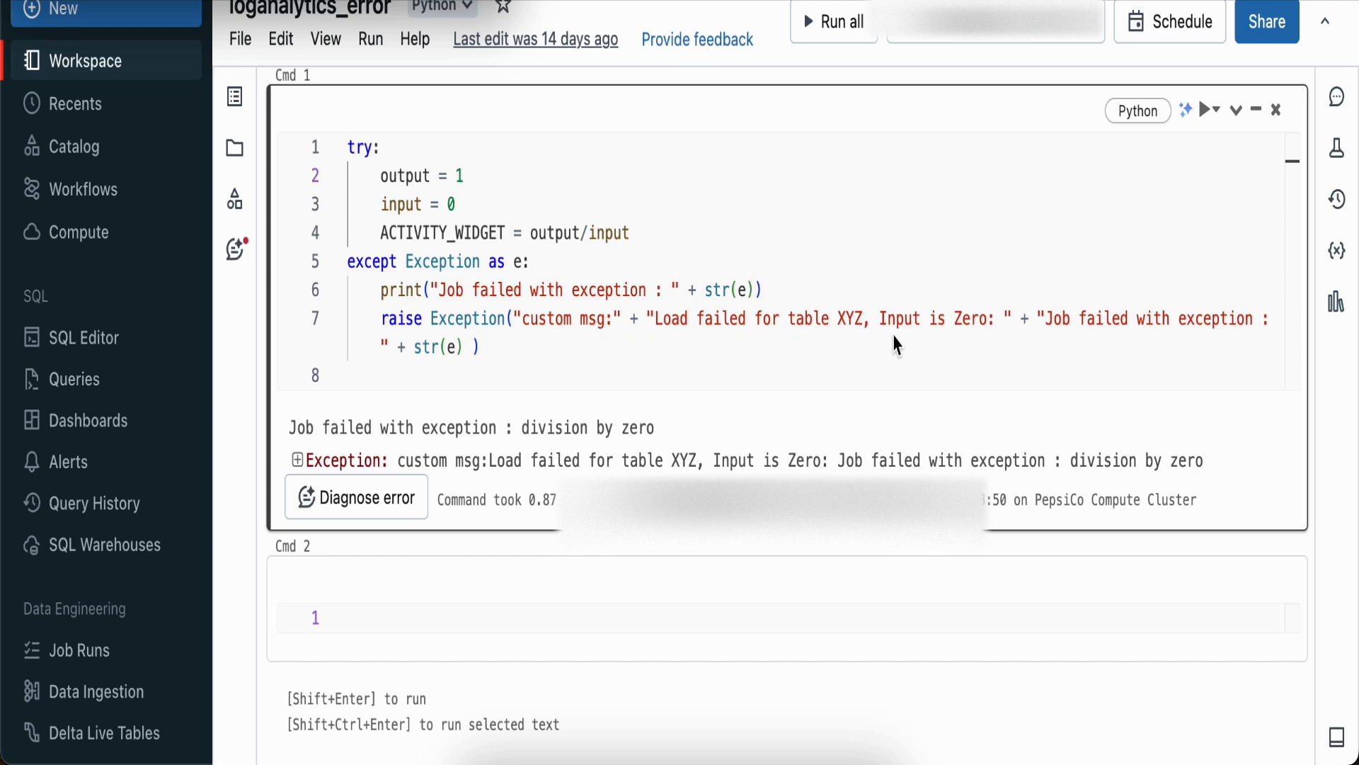
Examine the Databricks notebook code that raises the custom exception message
left_click(419, 362)
left_click(515, 351)
left_click(382, 3)
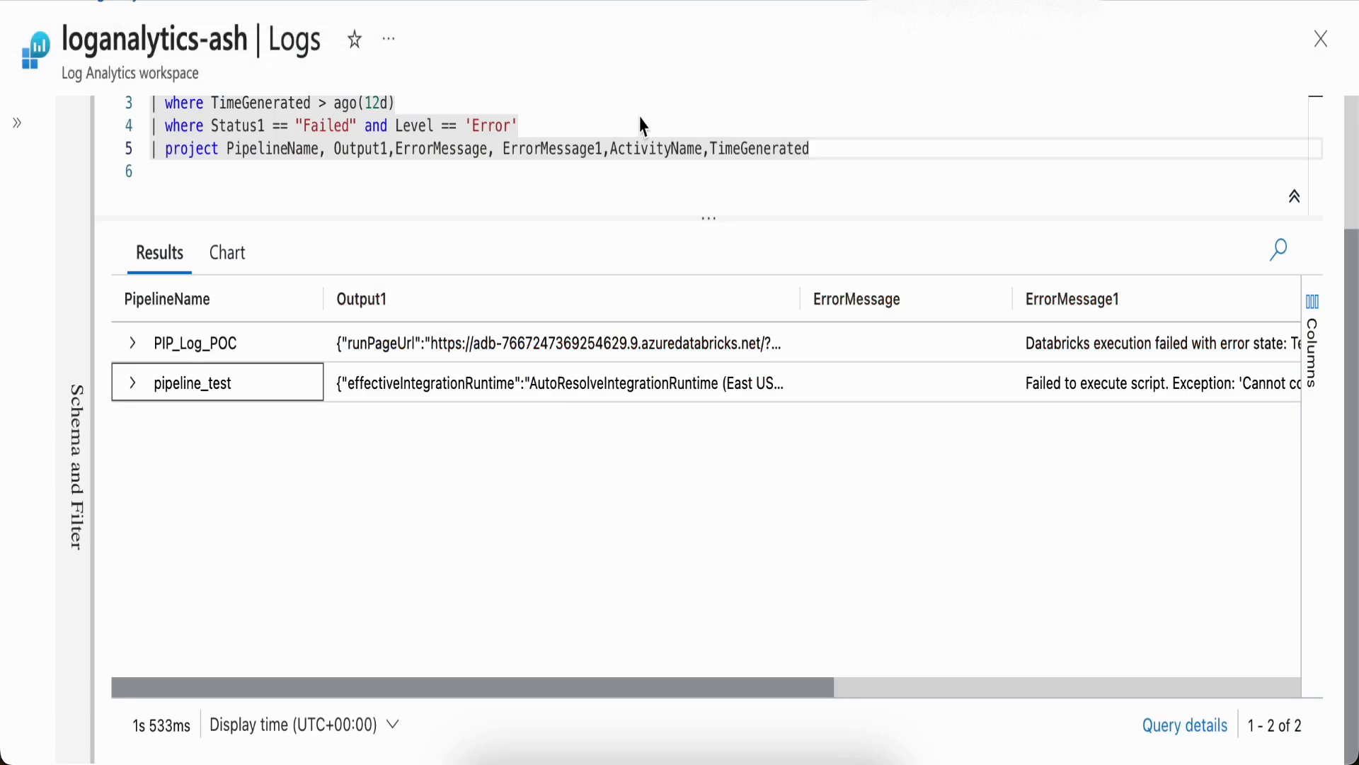
Expand the PIP_Log_POC result row and its Output1 field to examine the runError value
left_click(132, 343)
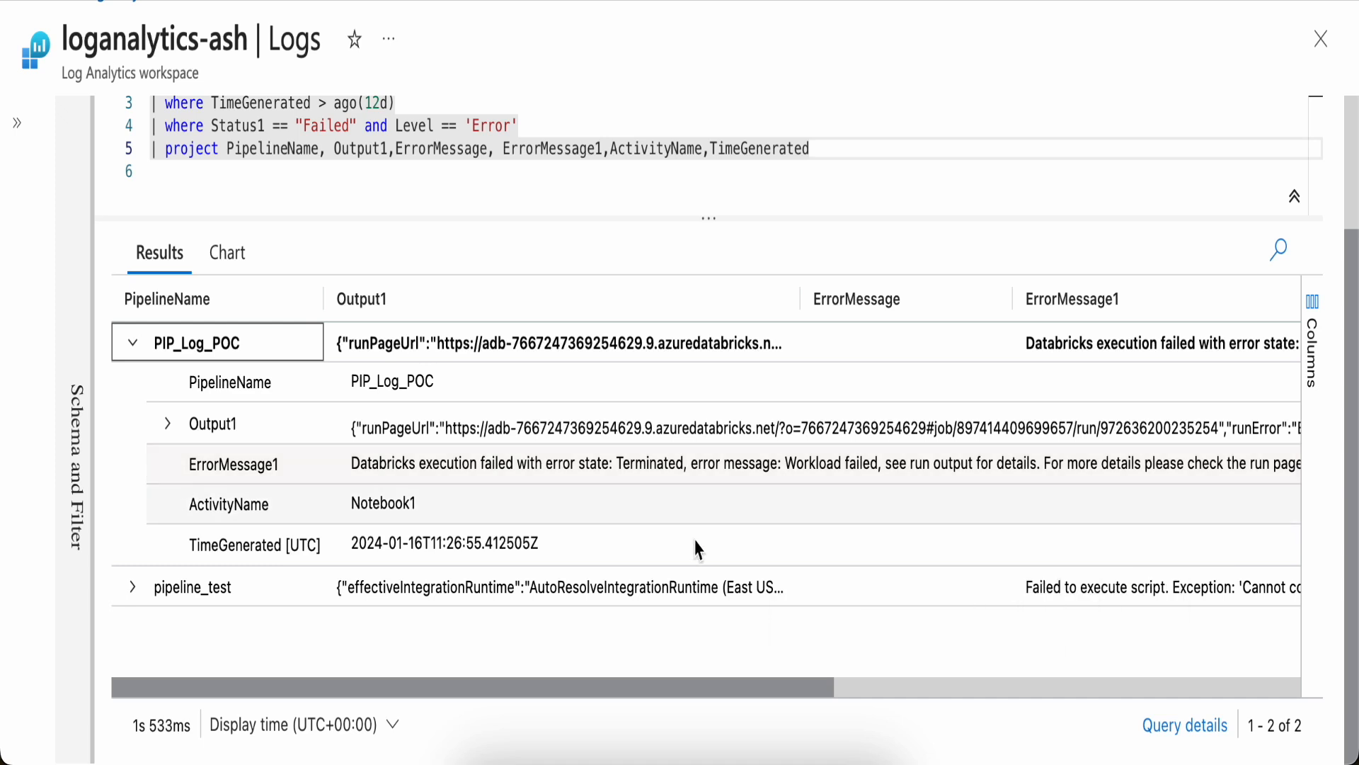
left_click(171, 432)
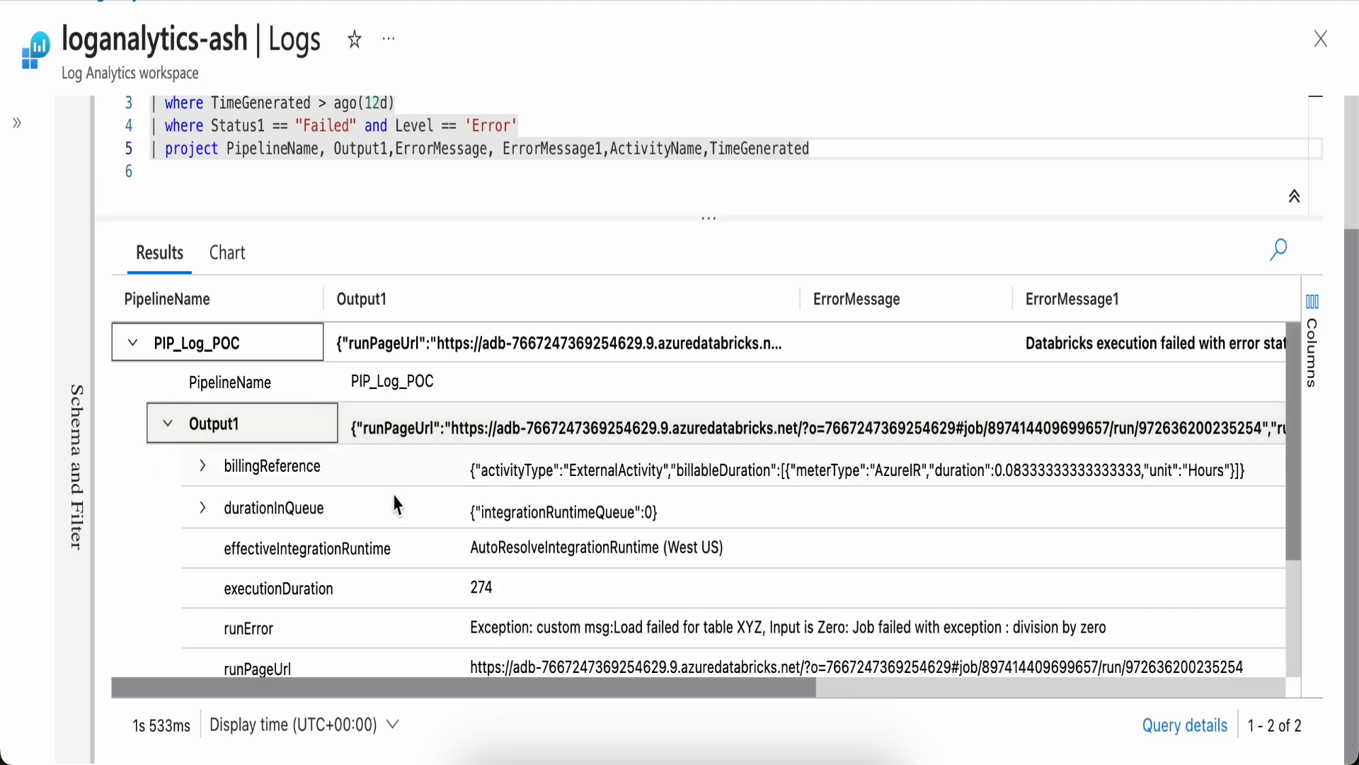
scroll(513, 555, "down", 2)
scroll(513, 556, "up", 1)
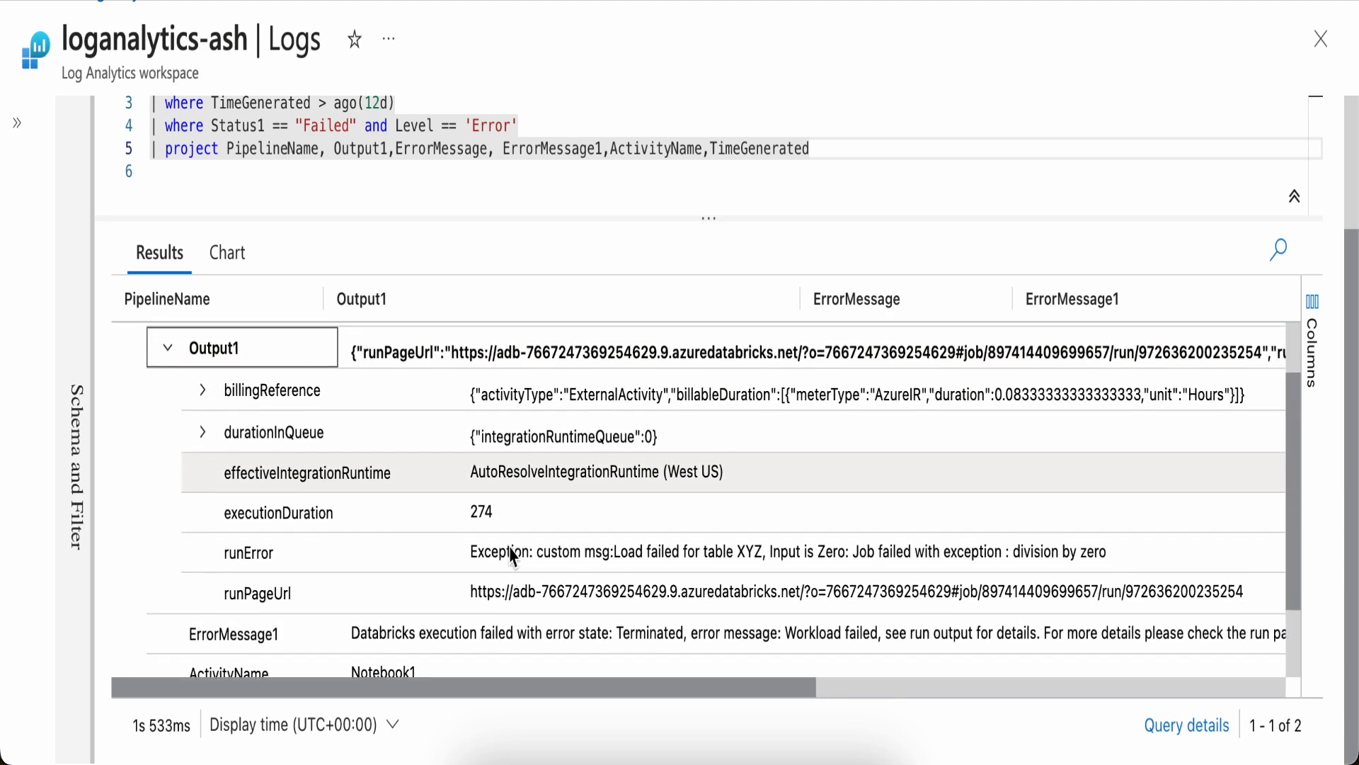
scroll(513, 556, "down", 2)
scroll(513, 555, "up", 1)
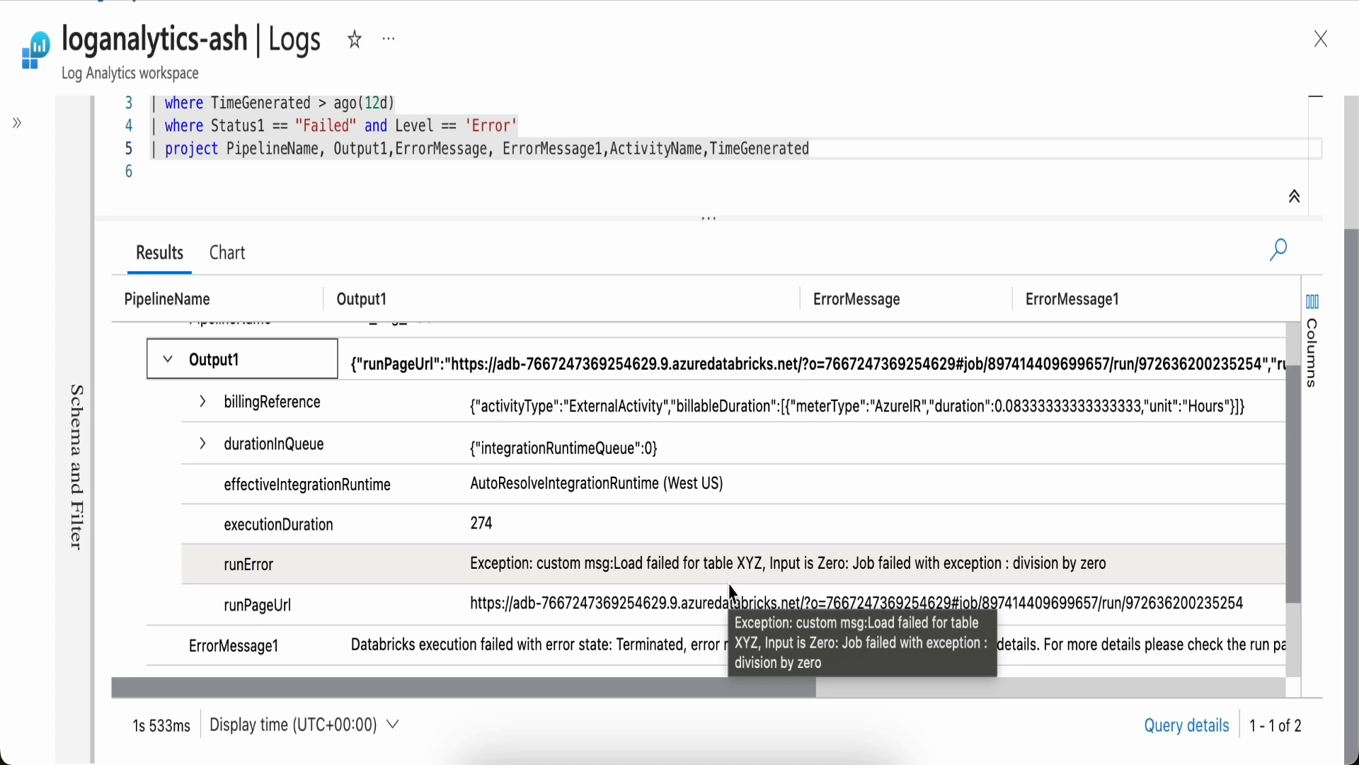
scroll(632, 559, "up", 1)
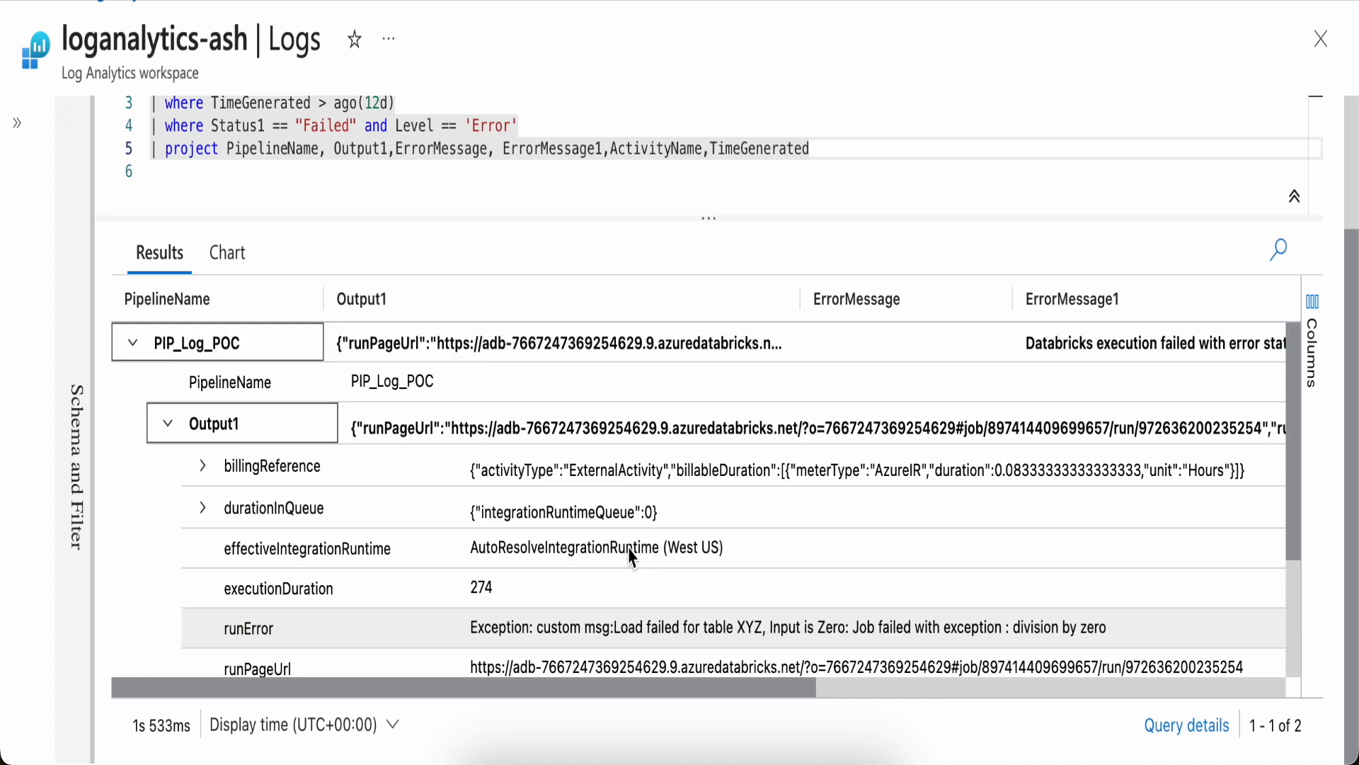
Collapse the Output1 details and switch to the New Query 1 tab with the parse_json query
double_click(374, 150)
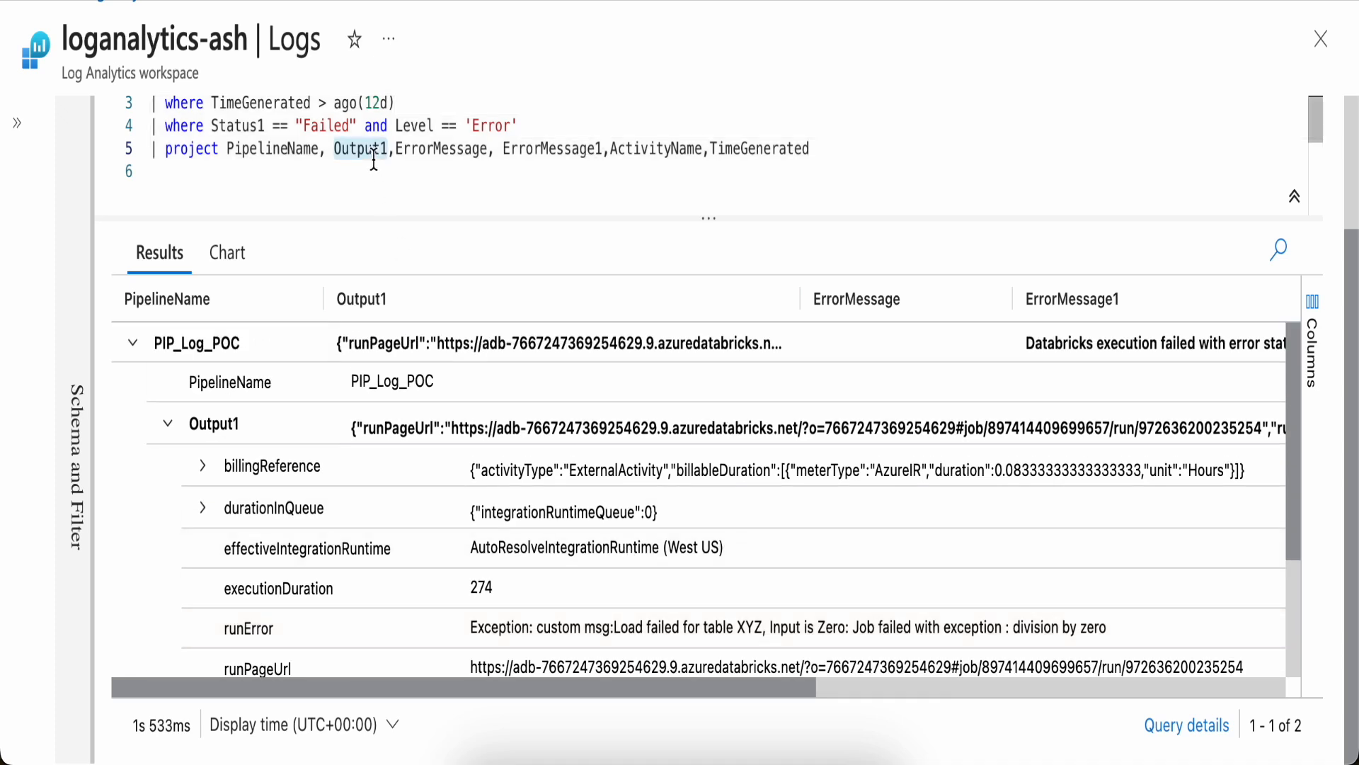
left_click(170, 426)
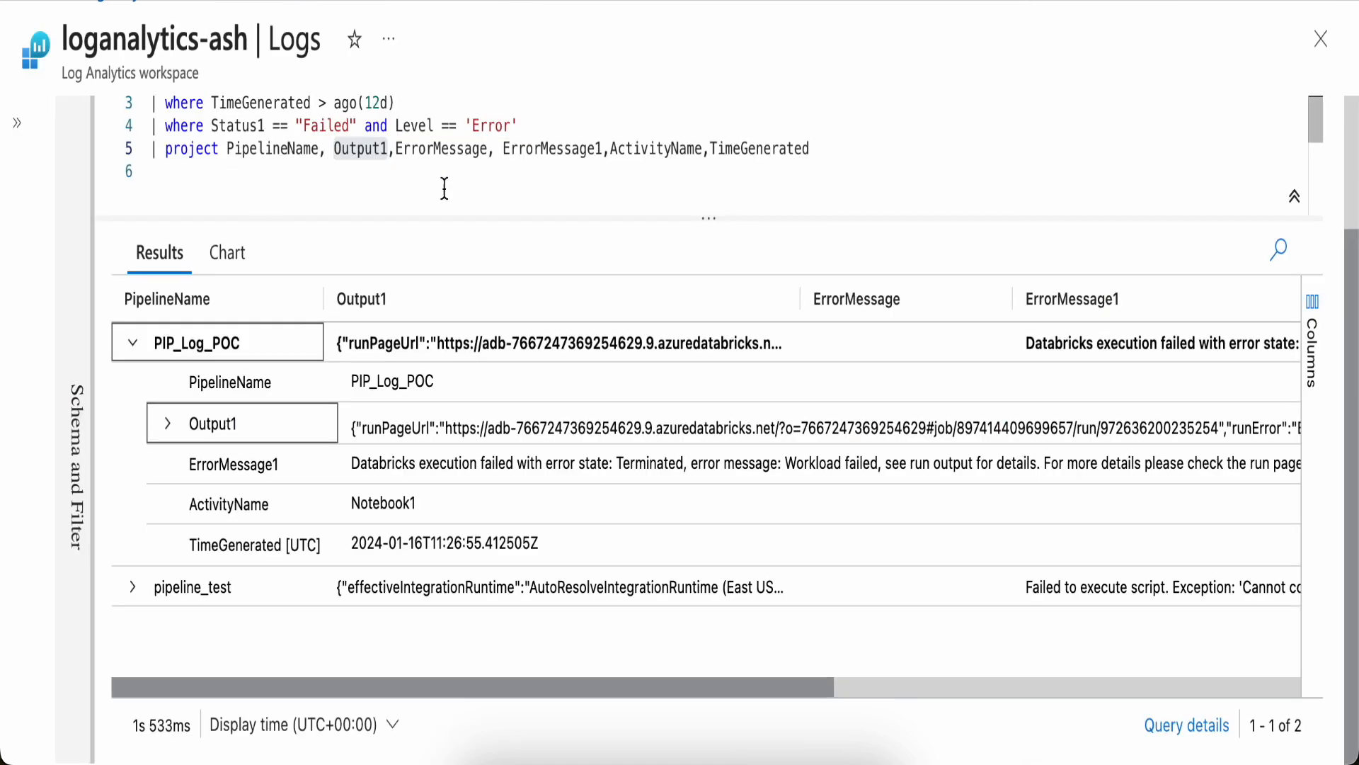
scroll(1354, 160, "up", 3)
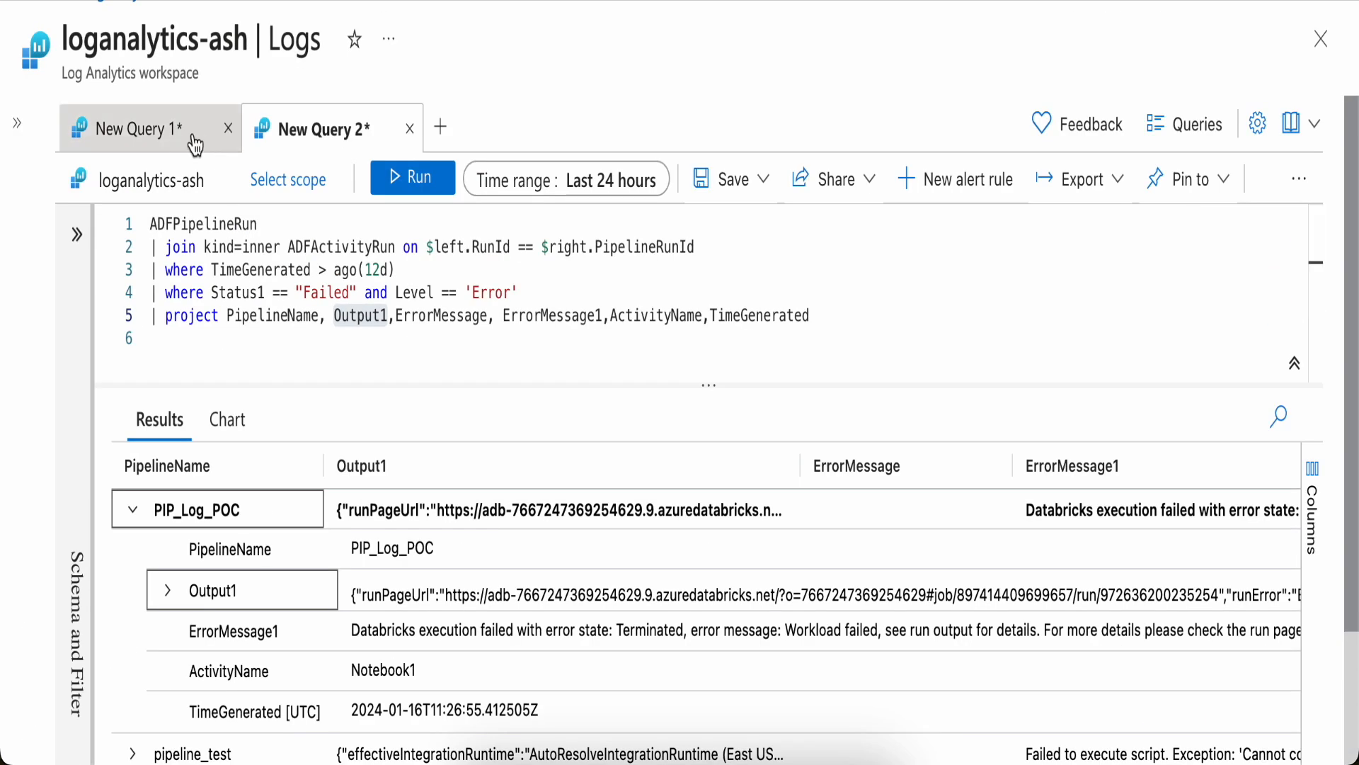
left_click(162, 138)
left_click(425, 379)
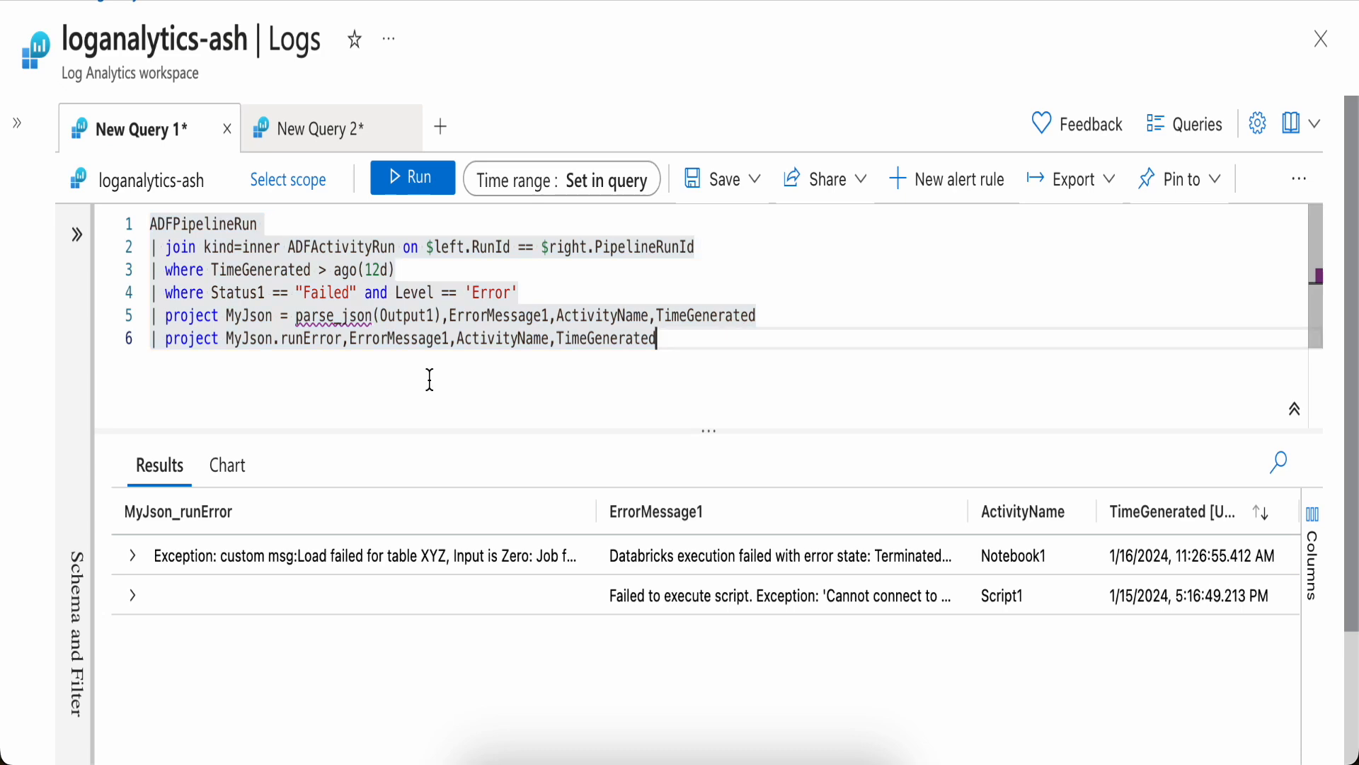
Review the parse_json, Output1 and runError parts of the query
mouse_move(297, 318)
double_click(347, 316)
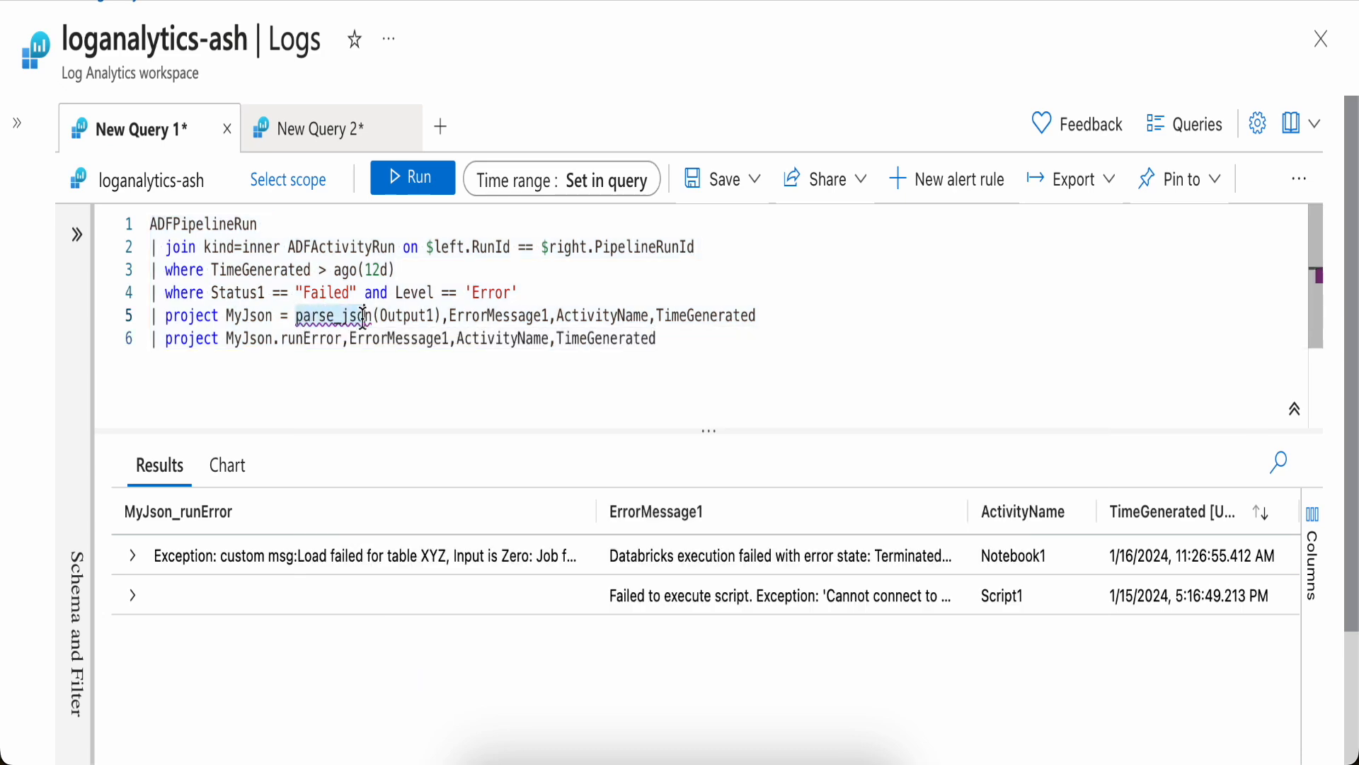
double_click(414, 316)
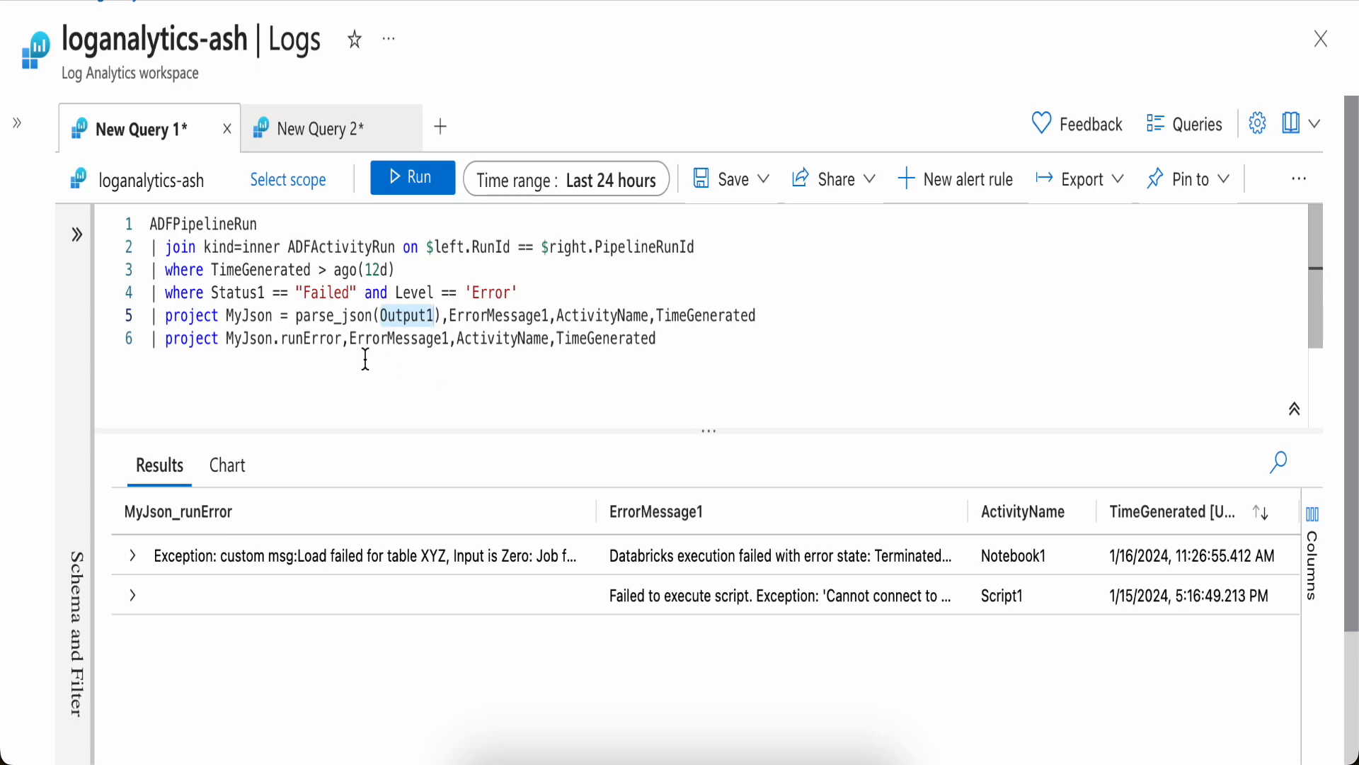
double_click(301, 340)
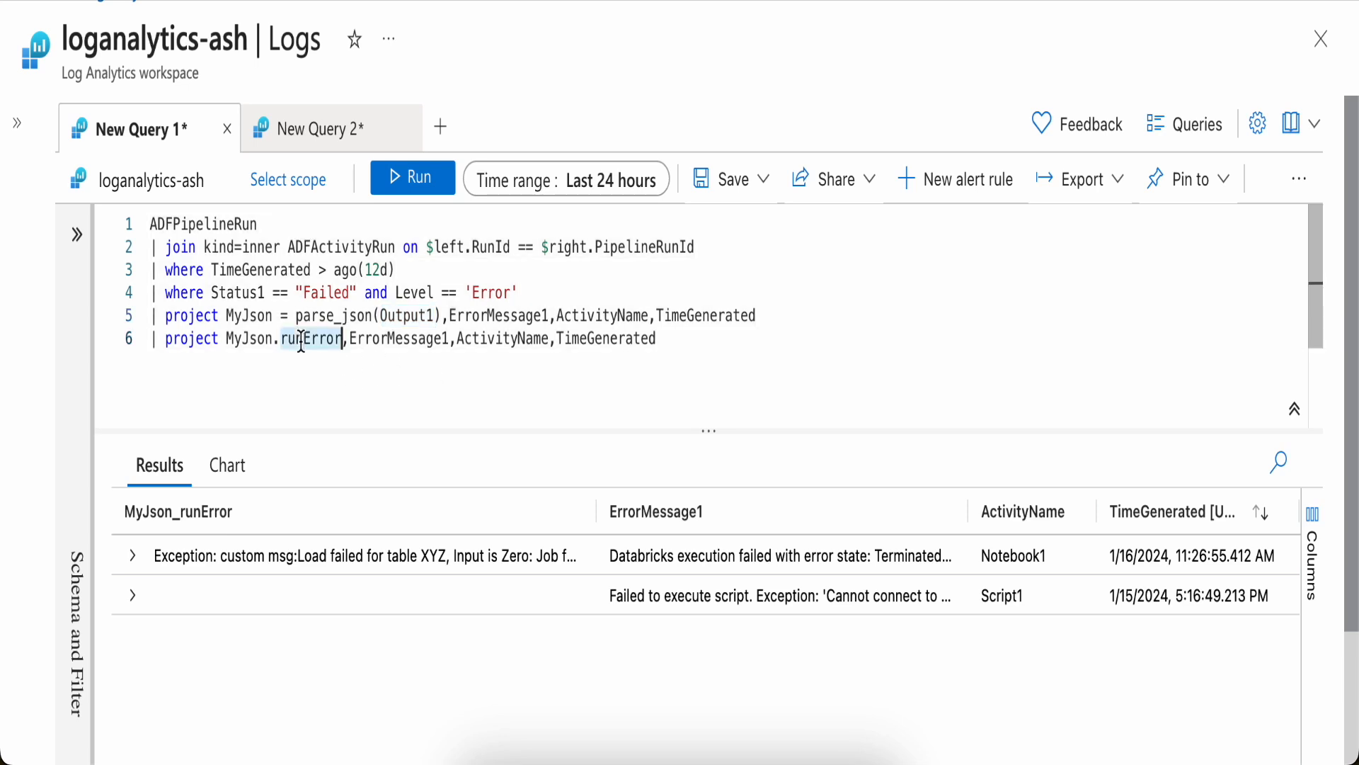
Expand the first result row and widen the MyJson_runError column
left_click(134, 558)
scroll(365, 629, "down", 2)
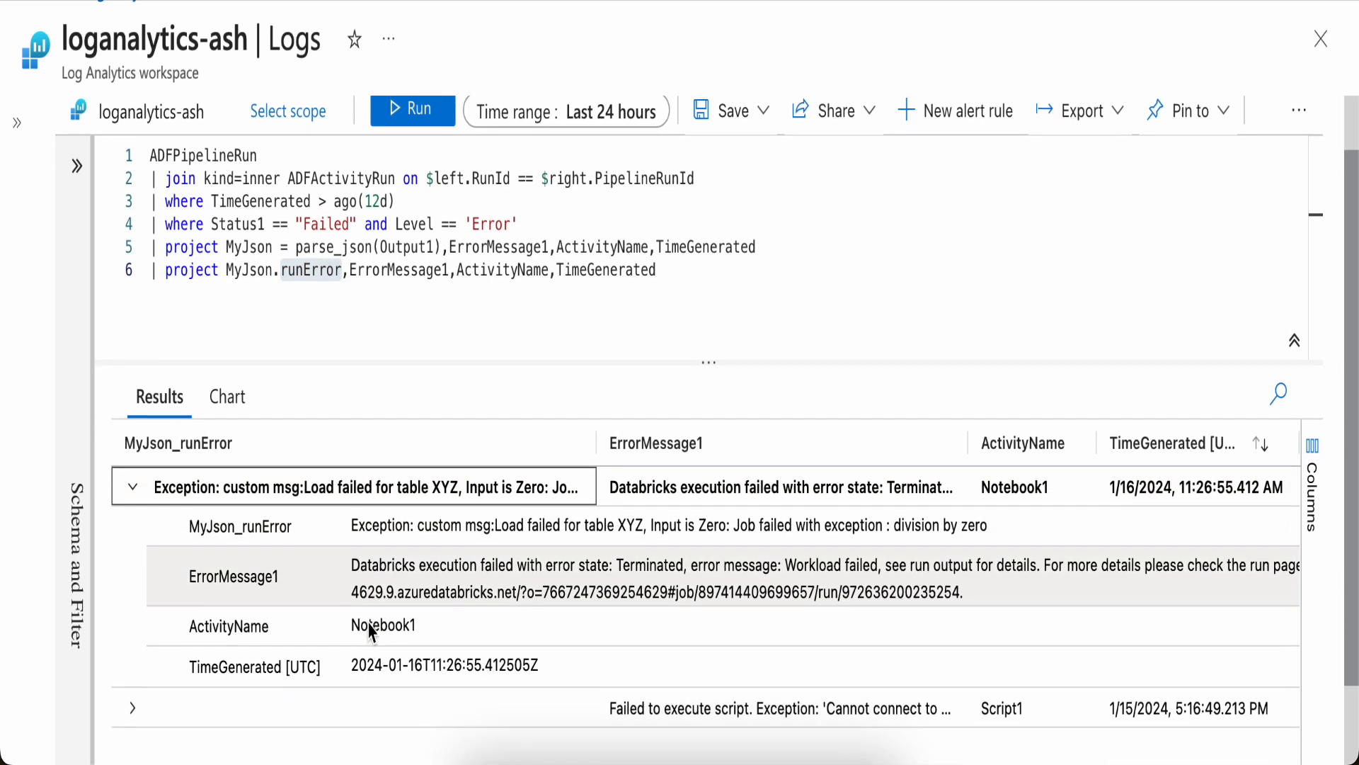
scroll(369, 630, "up", 1)
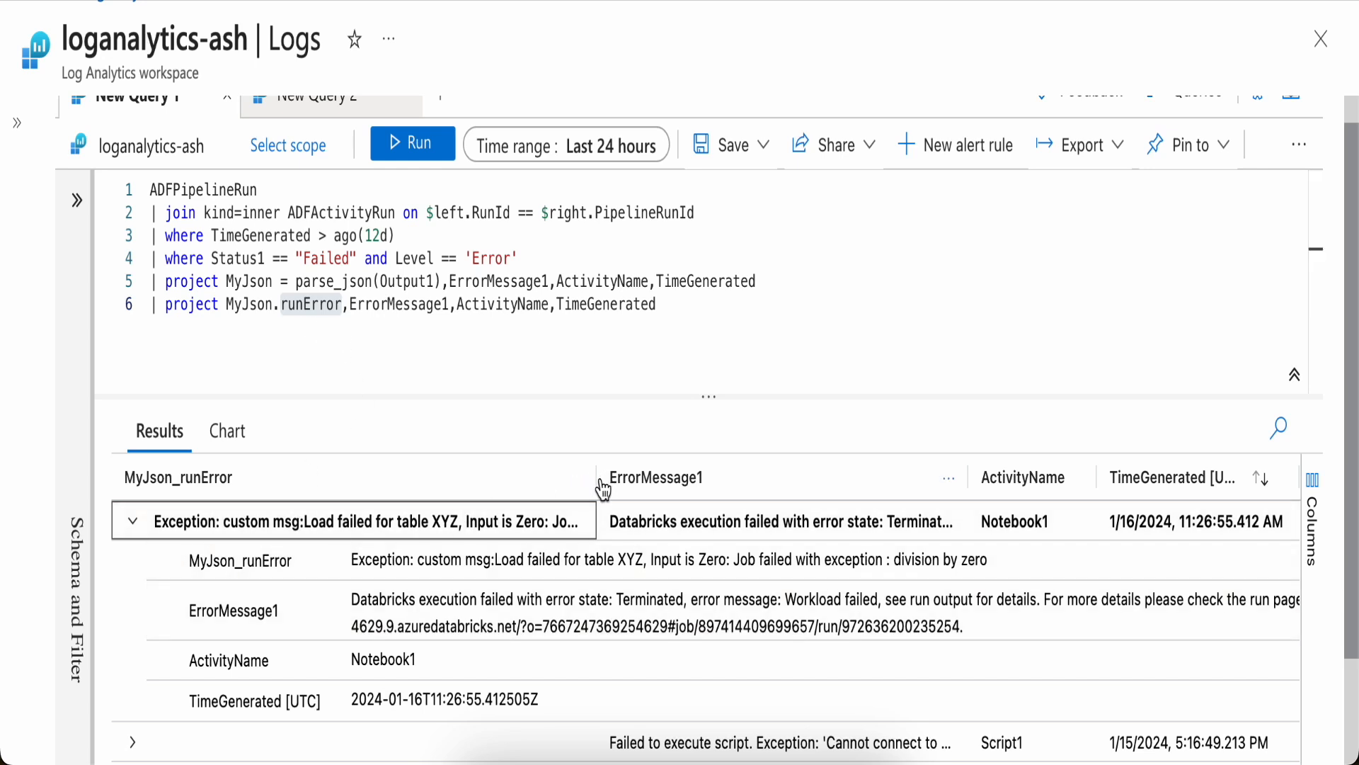
left_click_drag(596, 480, 1028, 480)
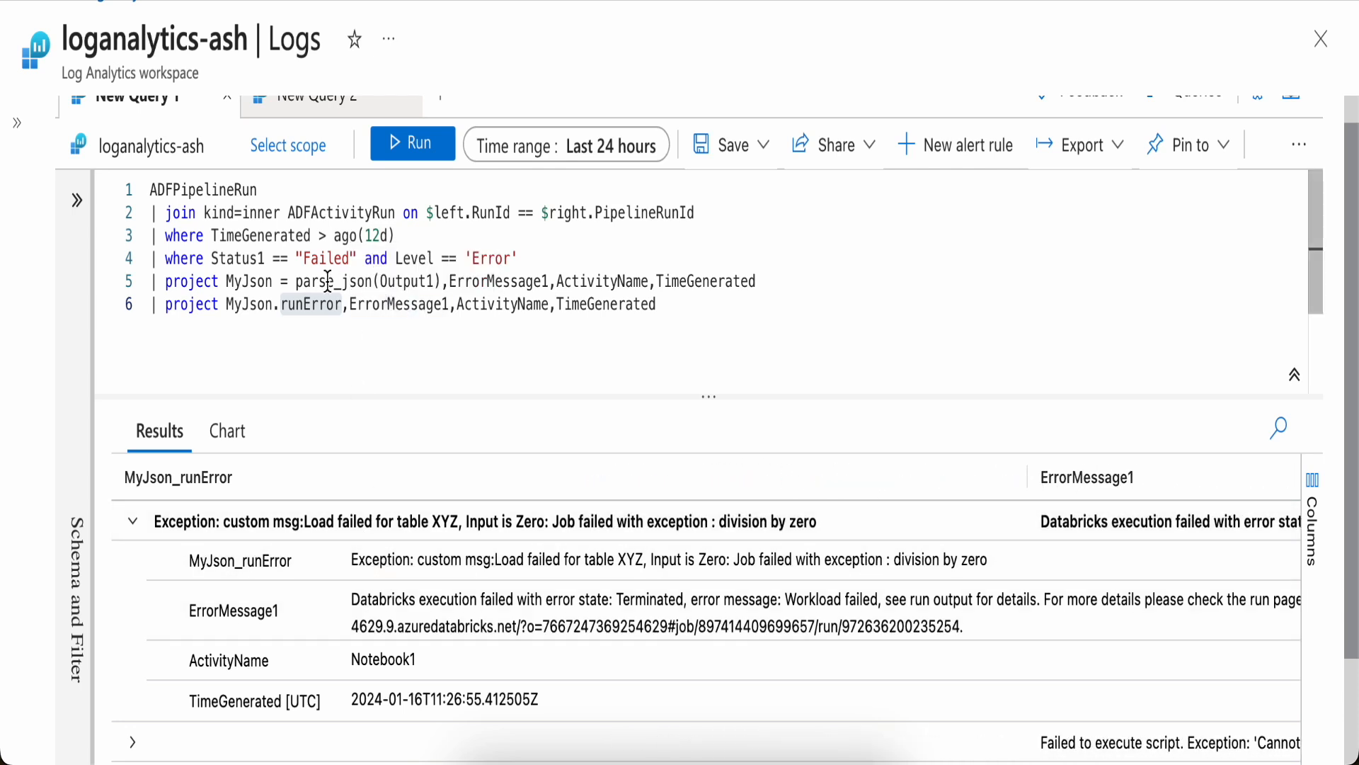
Append Output1 to both project lines of the query and run it
key("ctrl+a")
double_click(414, 283)
key("ctrl+c")
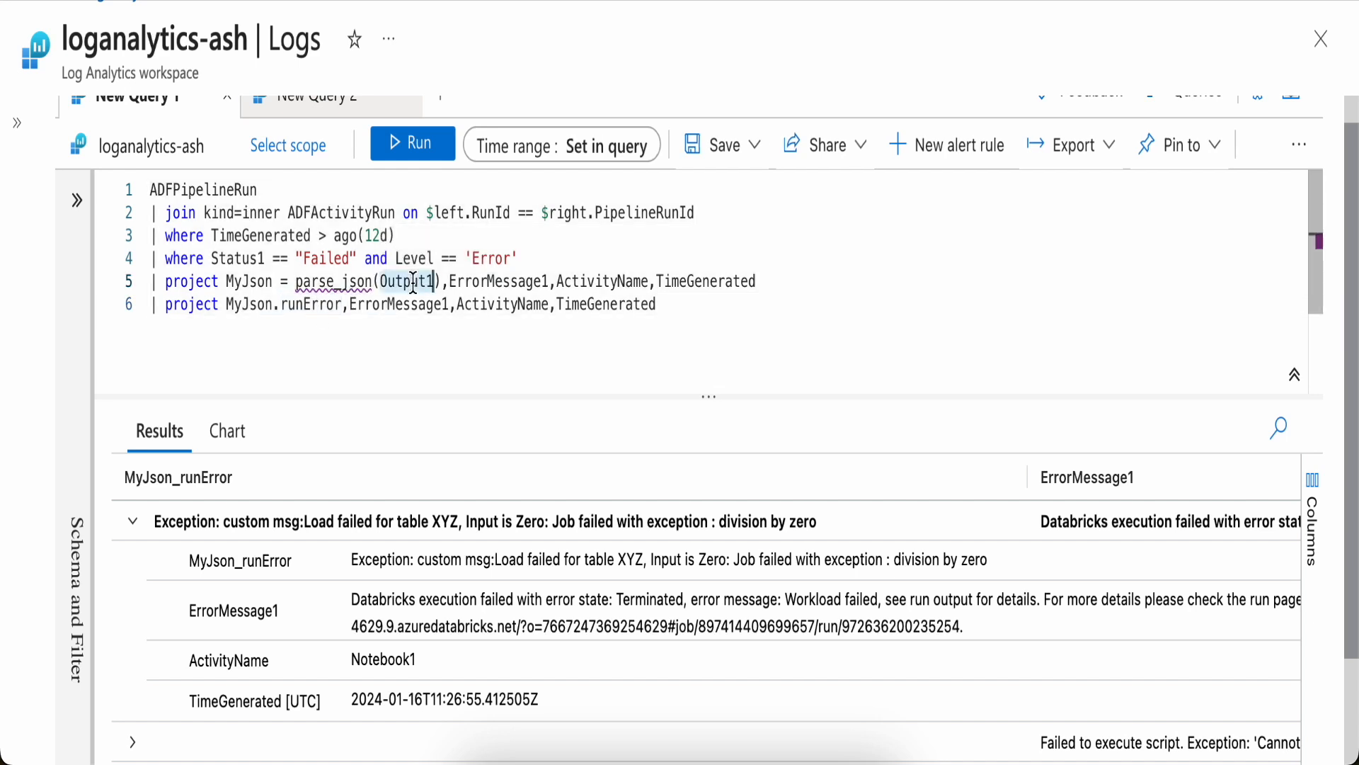
left_click(780, 286)
type(",")
key("ctrl+v")
left_click(690, 311)
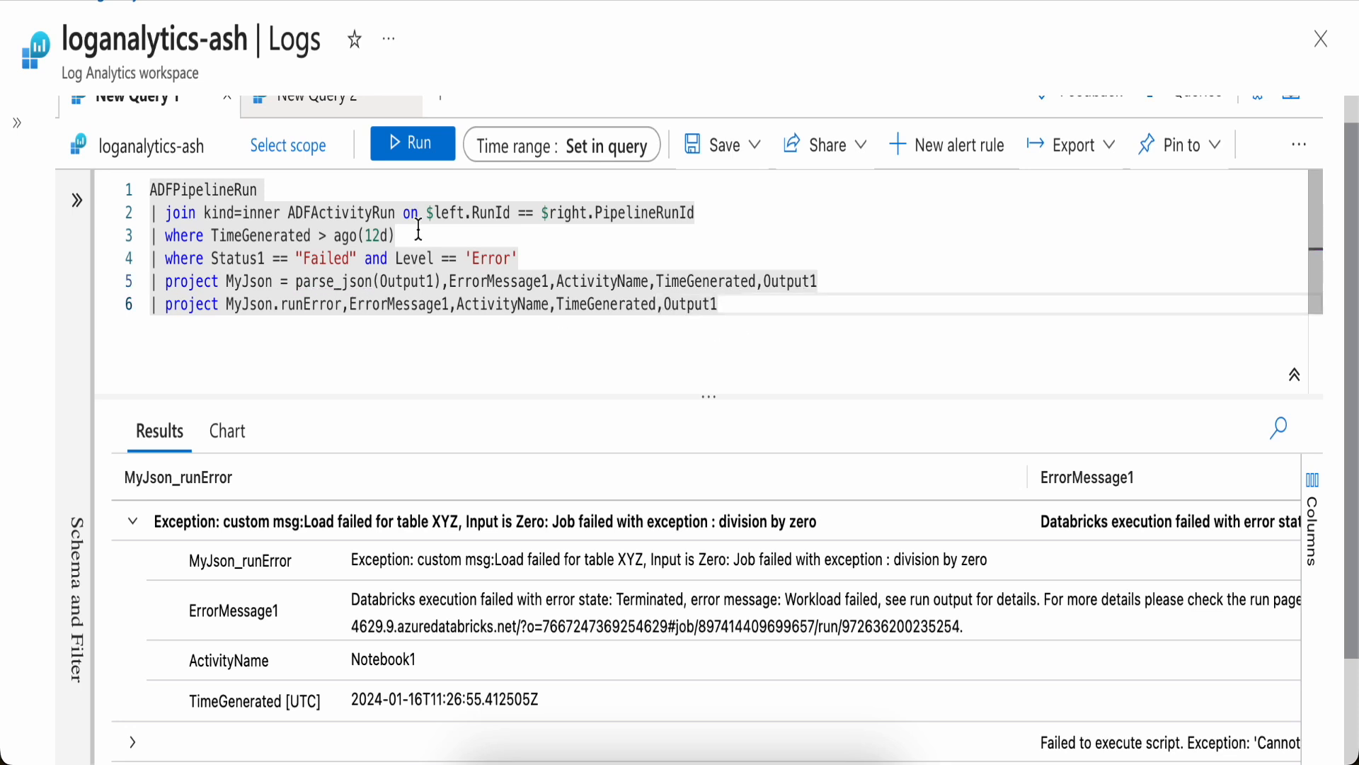
left_click(413, 144)
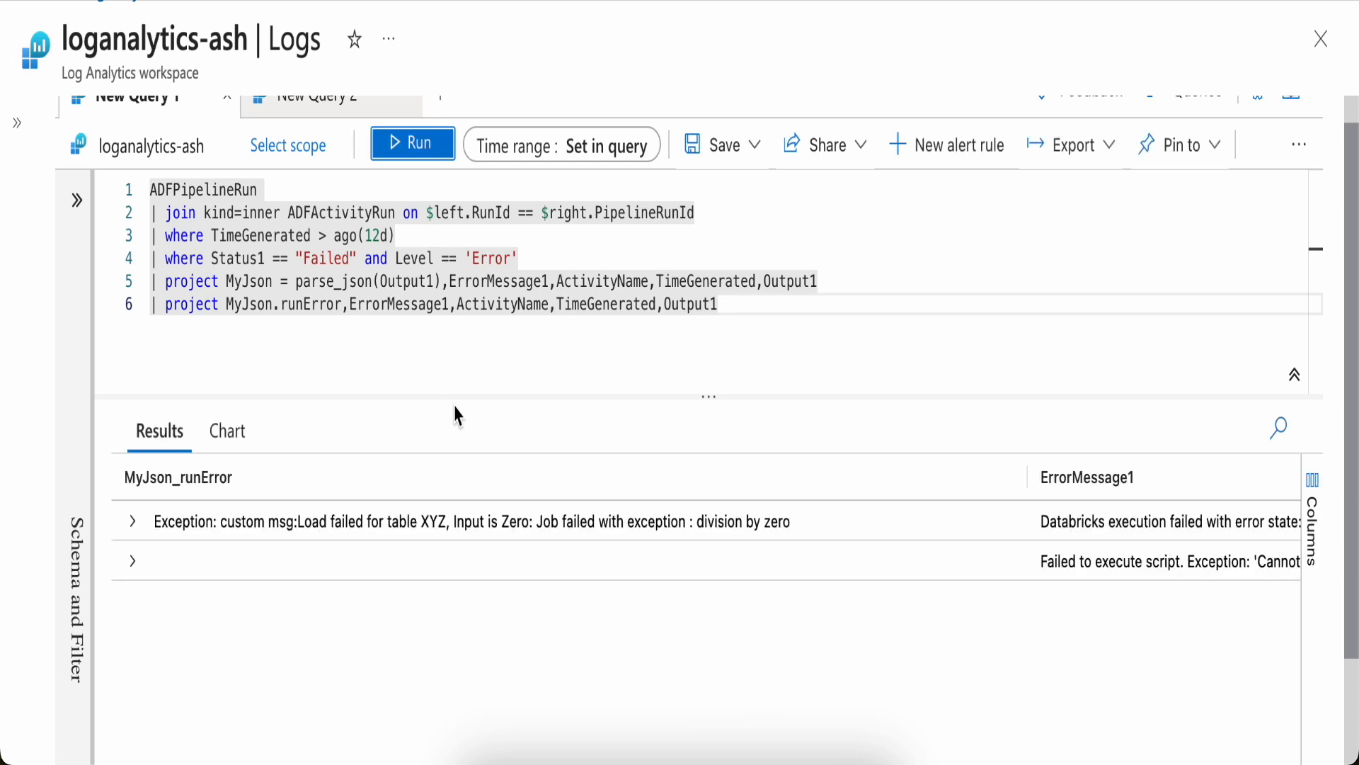
Scroll through the results and expand the first row's Output1 details
scroll(559, 557, "right", 5)
scroll(578, 558, "right", 5)
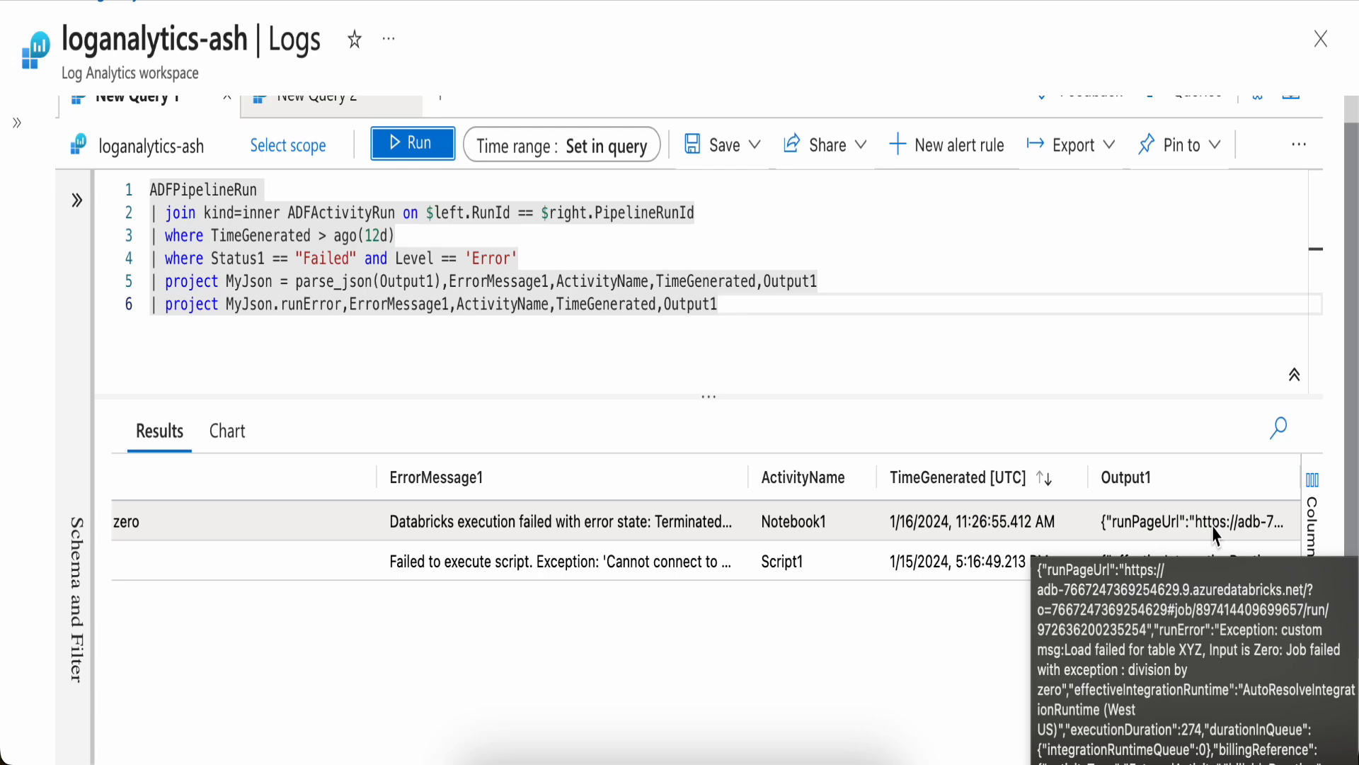
scroll(991, 561, "left", 10)
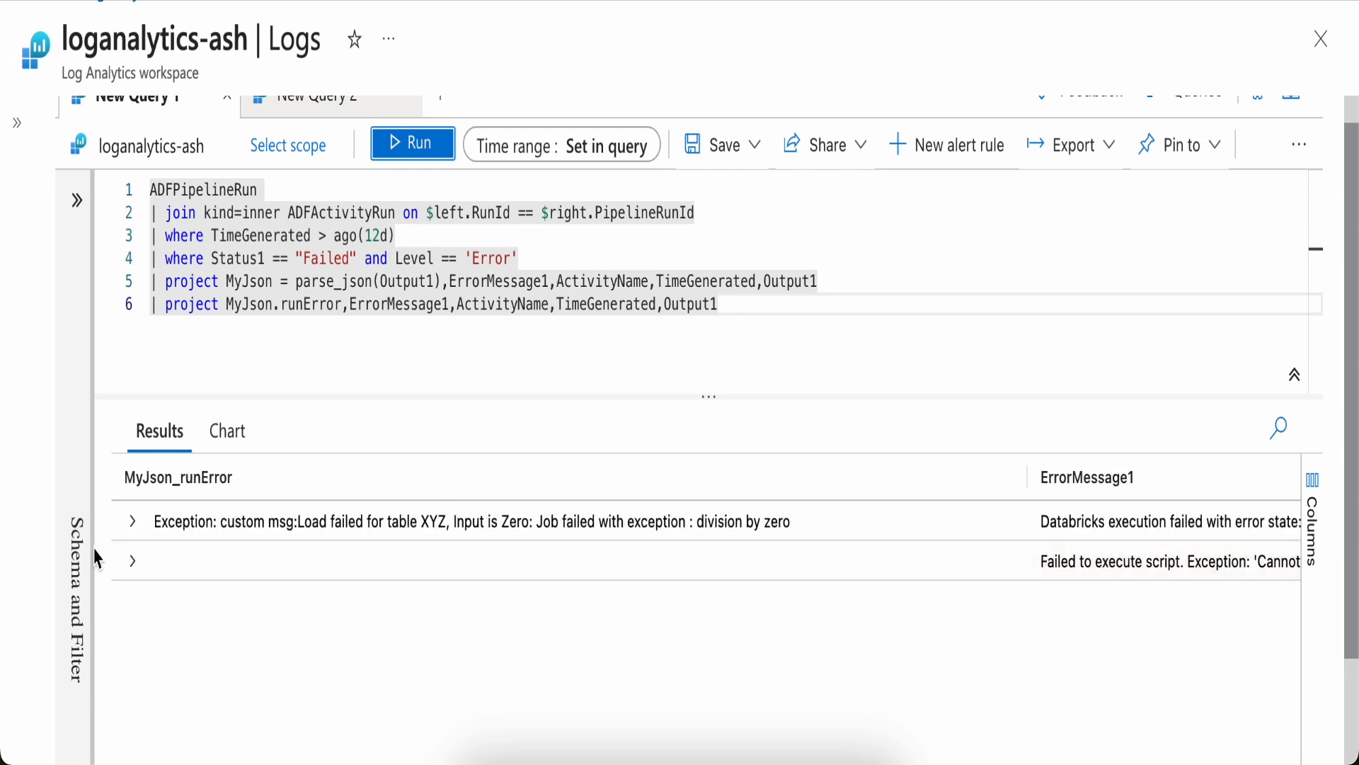
left_click(131, 521)
scroll(479, 641, "down", 2)
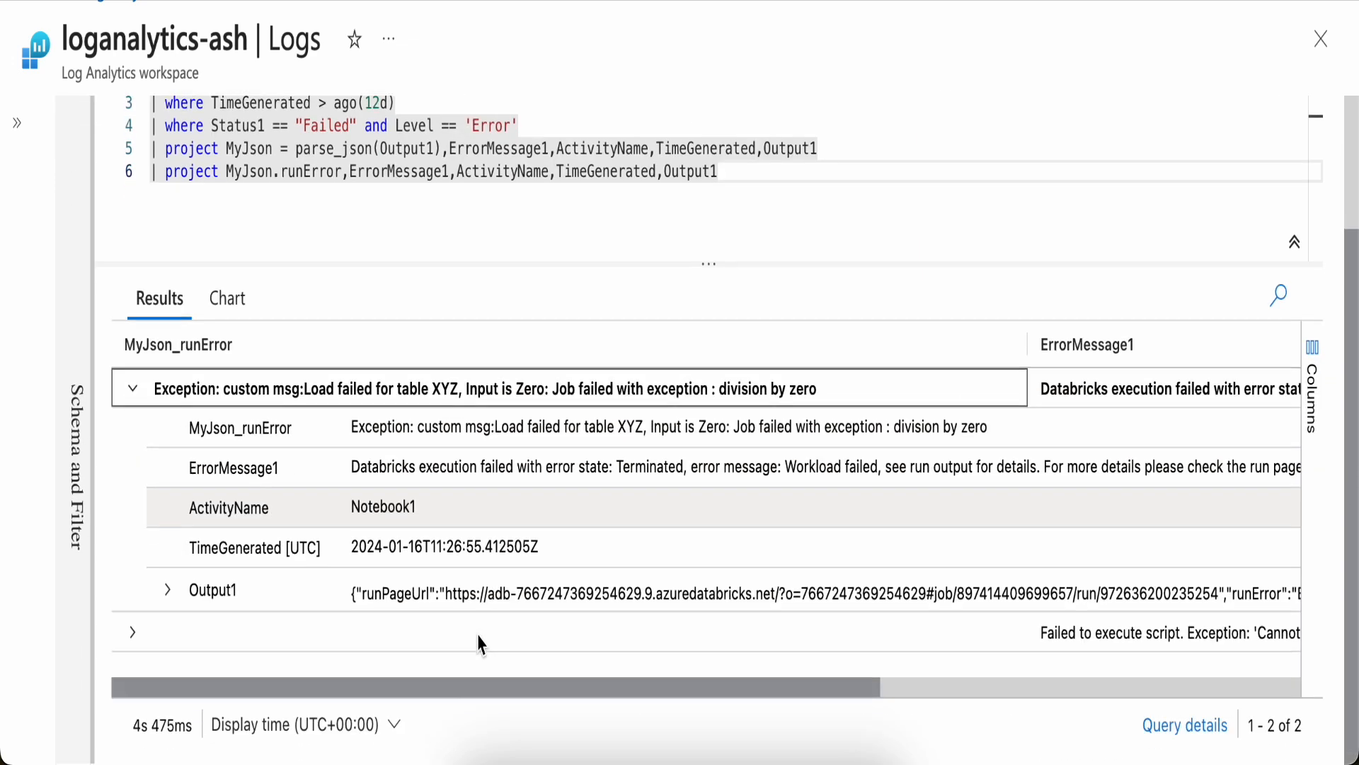
left_click(167, 591)
scroll(488, 586, "down", 2)
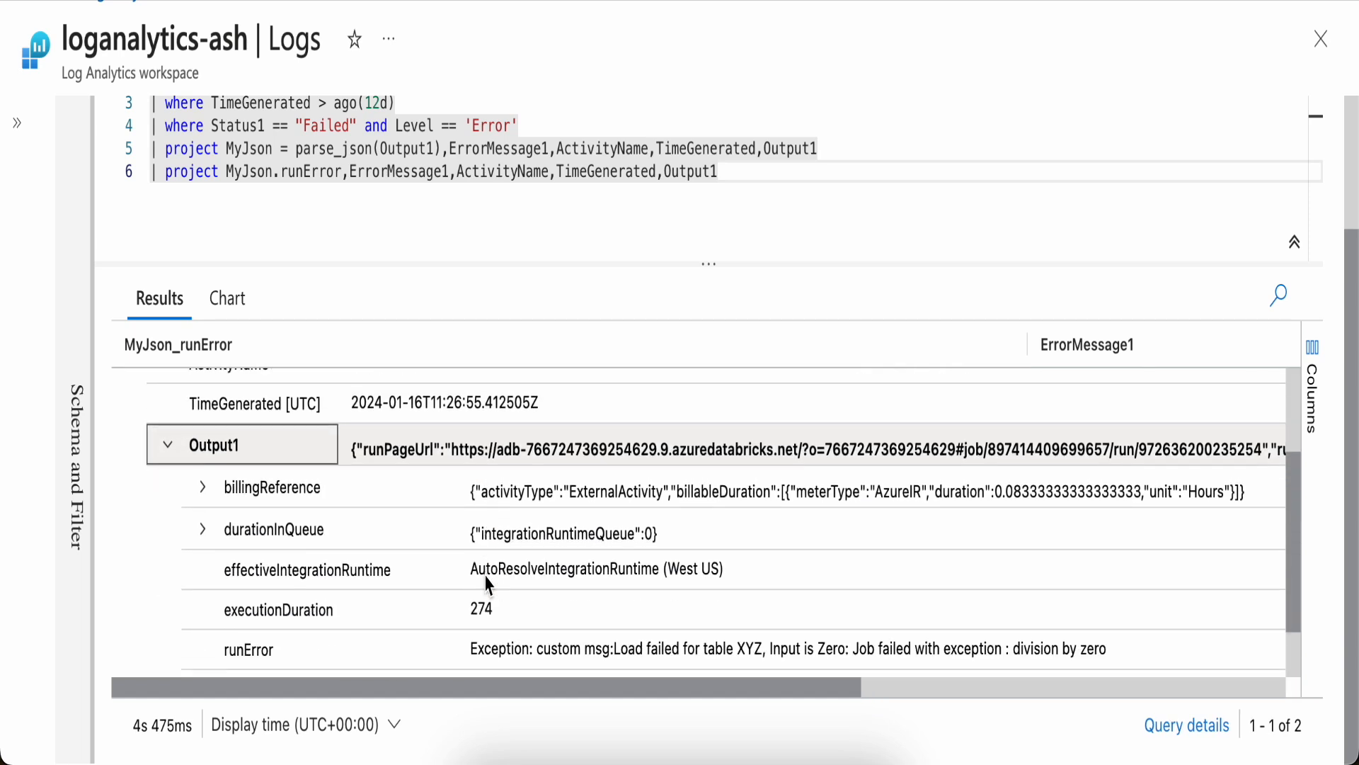
scroll(488, 586, "down", 1)
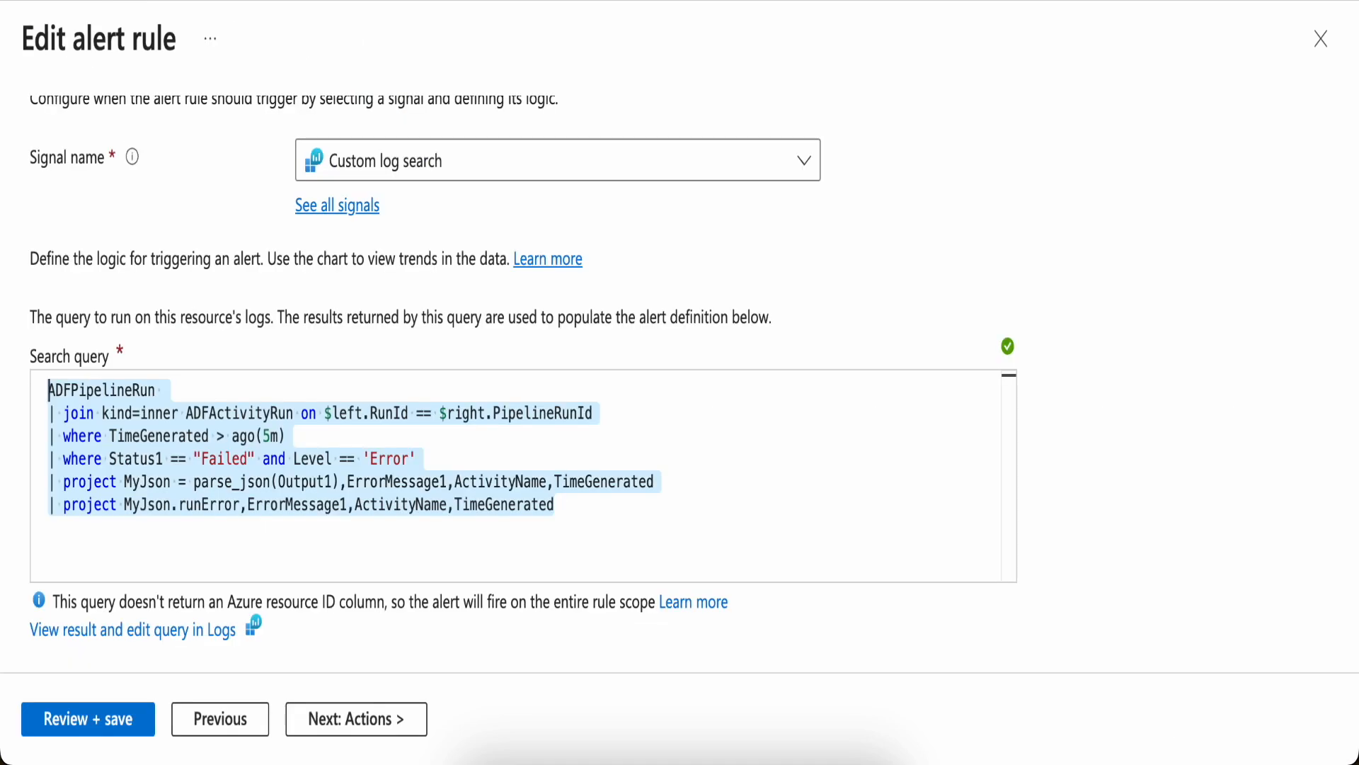
Leave the alert rule editor and open the Alerts page of the loganalytics-ash workspace
scroll(234, 212, "up", 2)
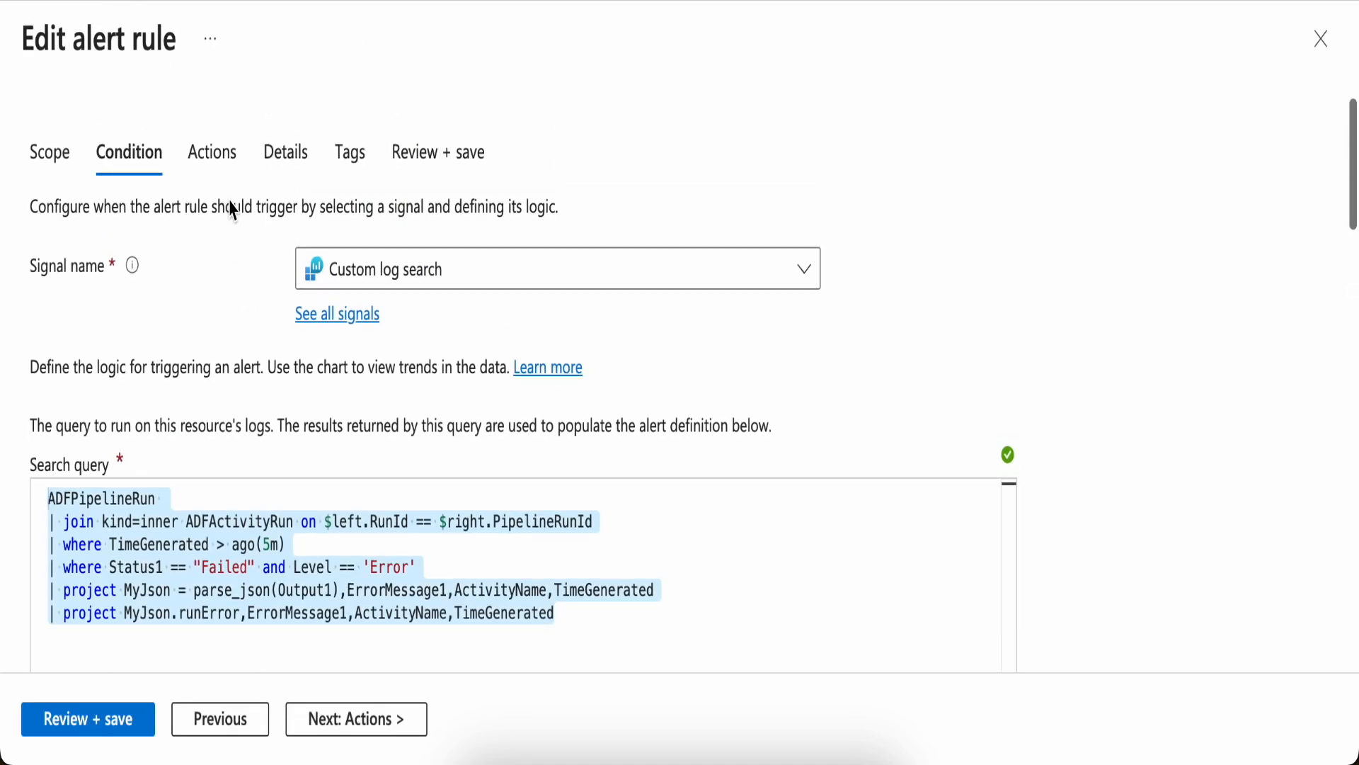
left_click(52, 13)
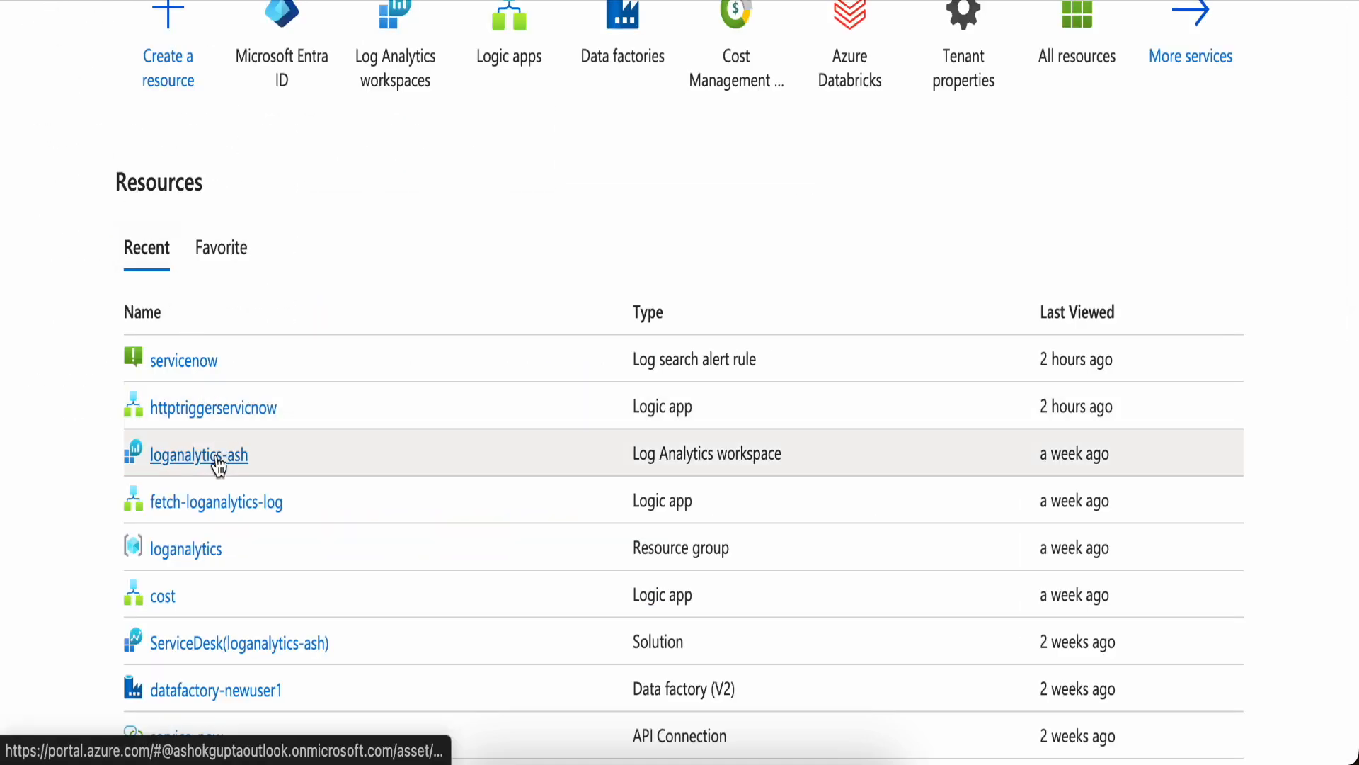
left_click(217, 468)
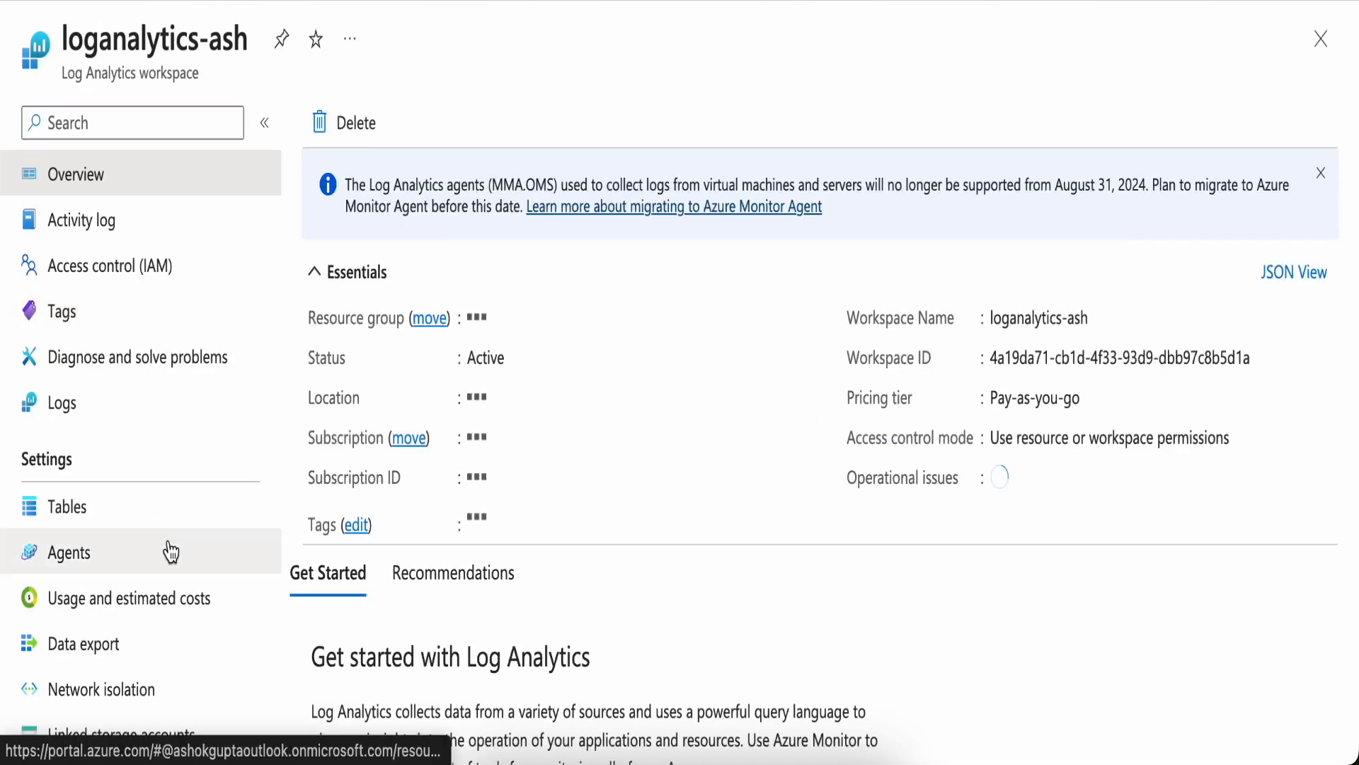
scroll(128, 551, "down", 12)
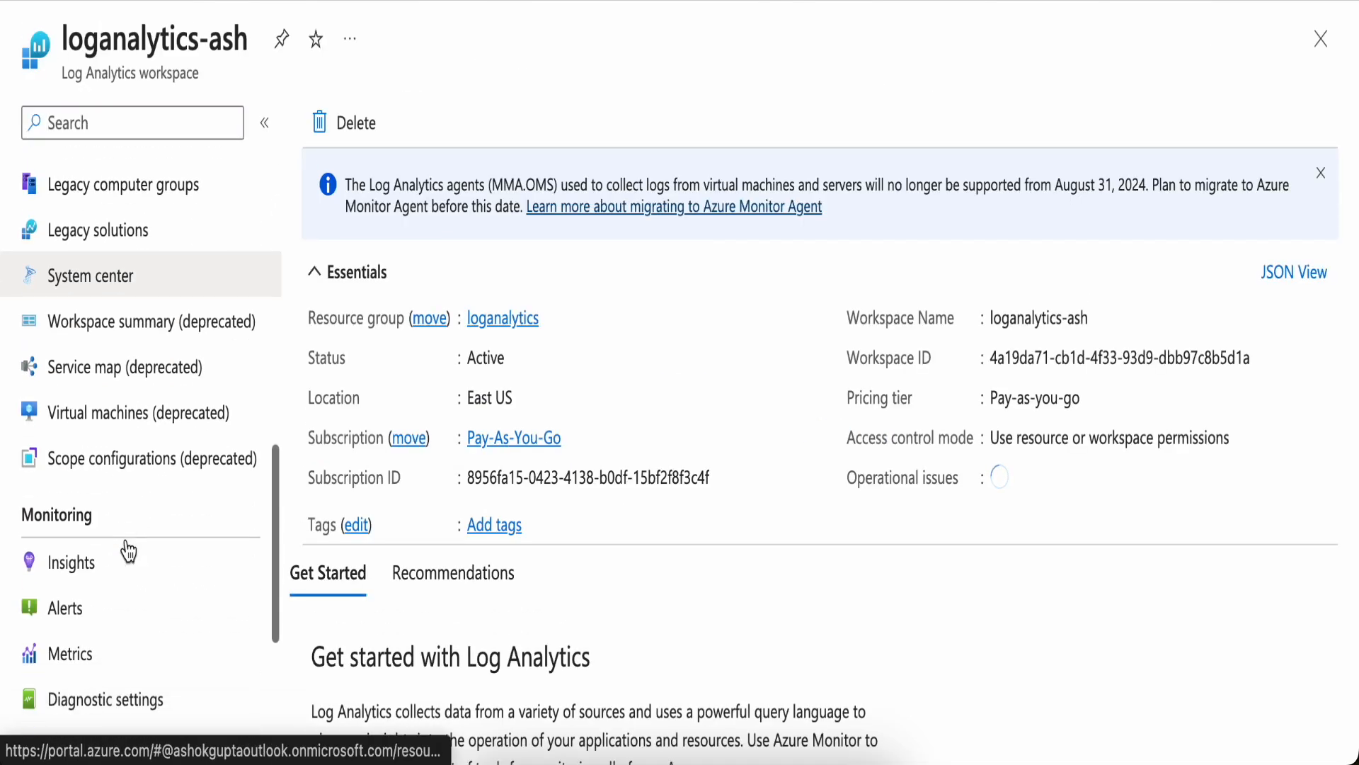
left_click(95, 610)
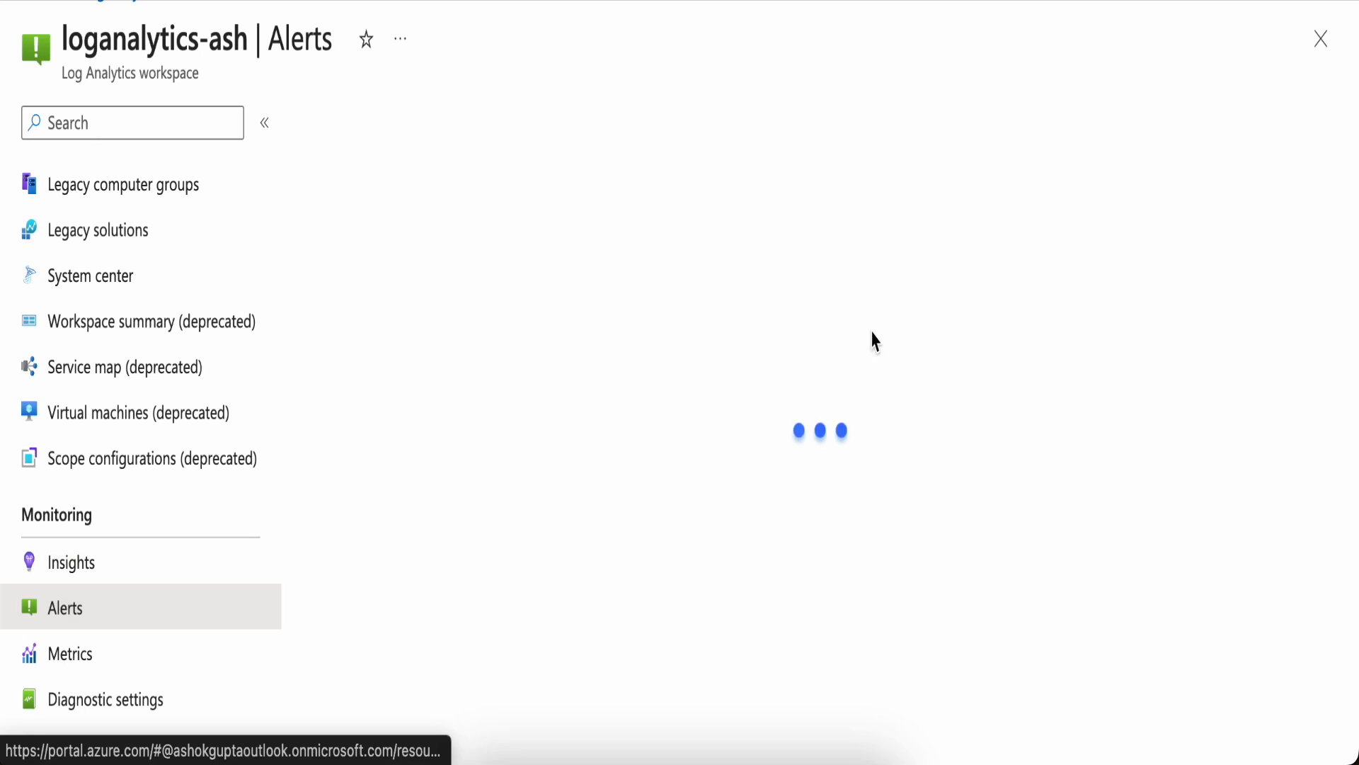
Open the servicenow log search alert rule from the recent resources for editing
left_click(904, 124)
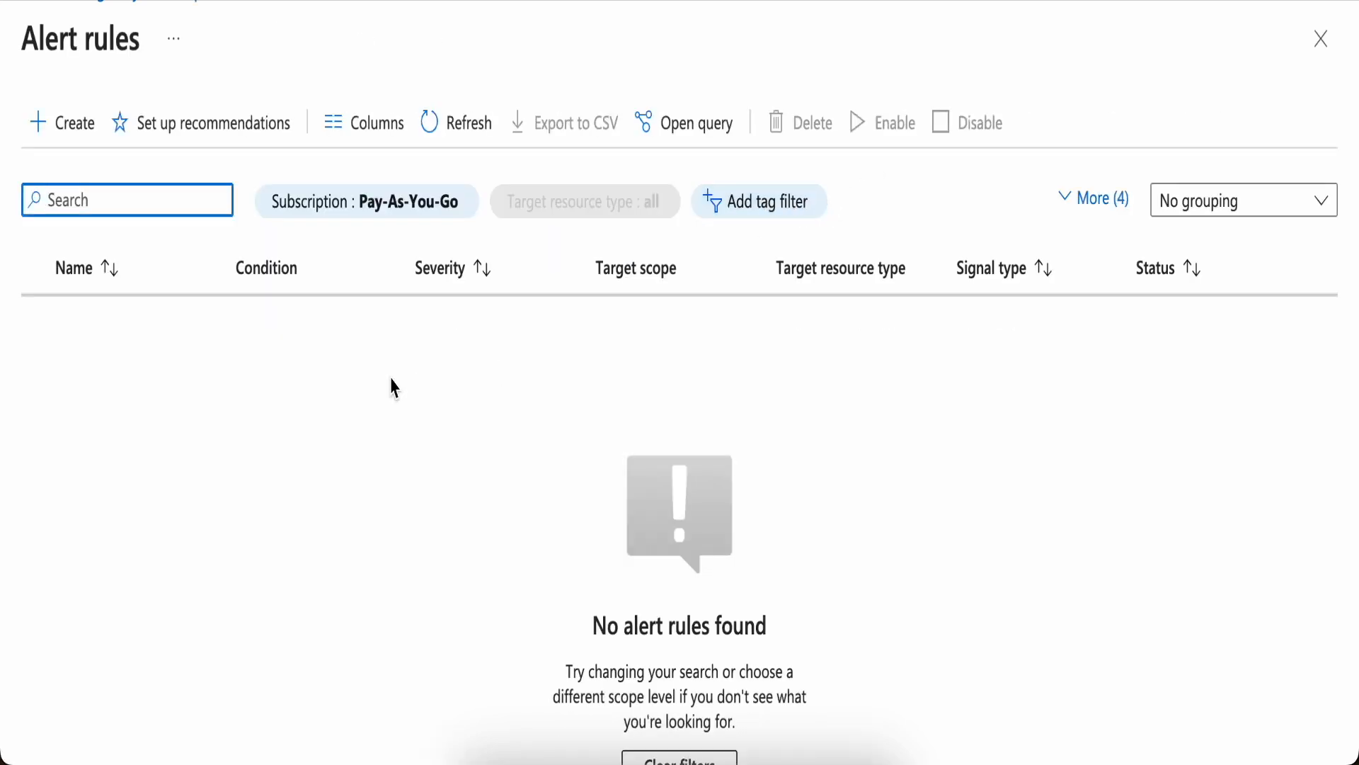
left_click(46, 7)
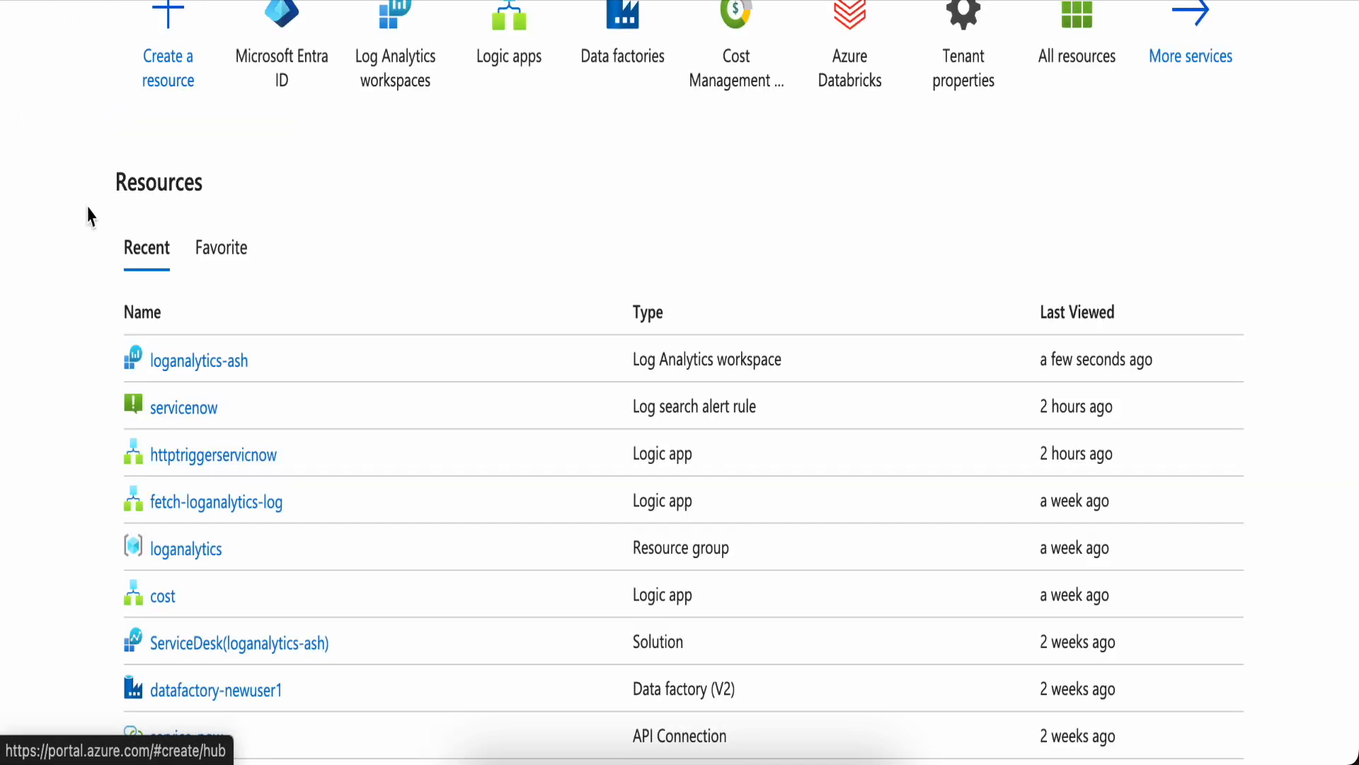
left_click(182, 409)
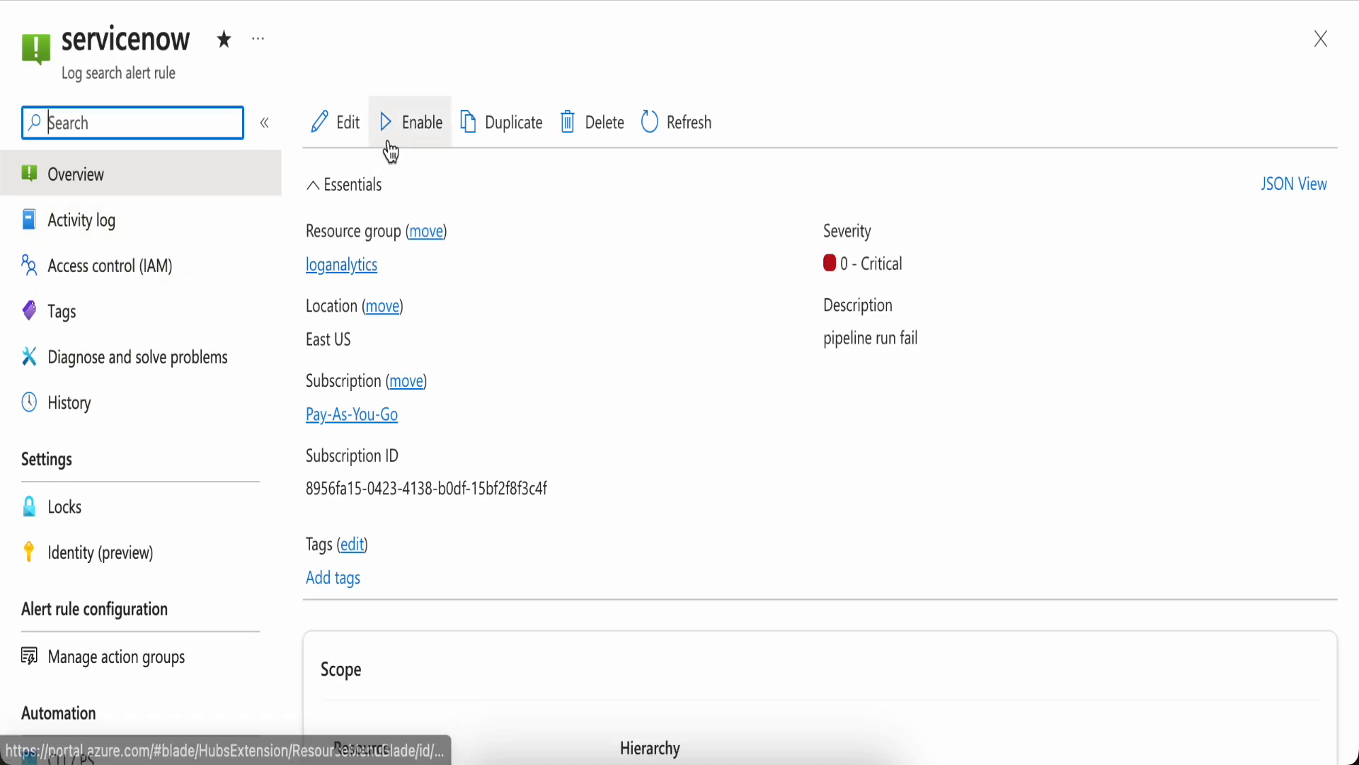
left_click(345, 129)
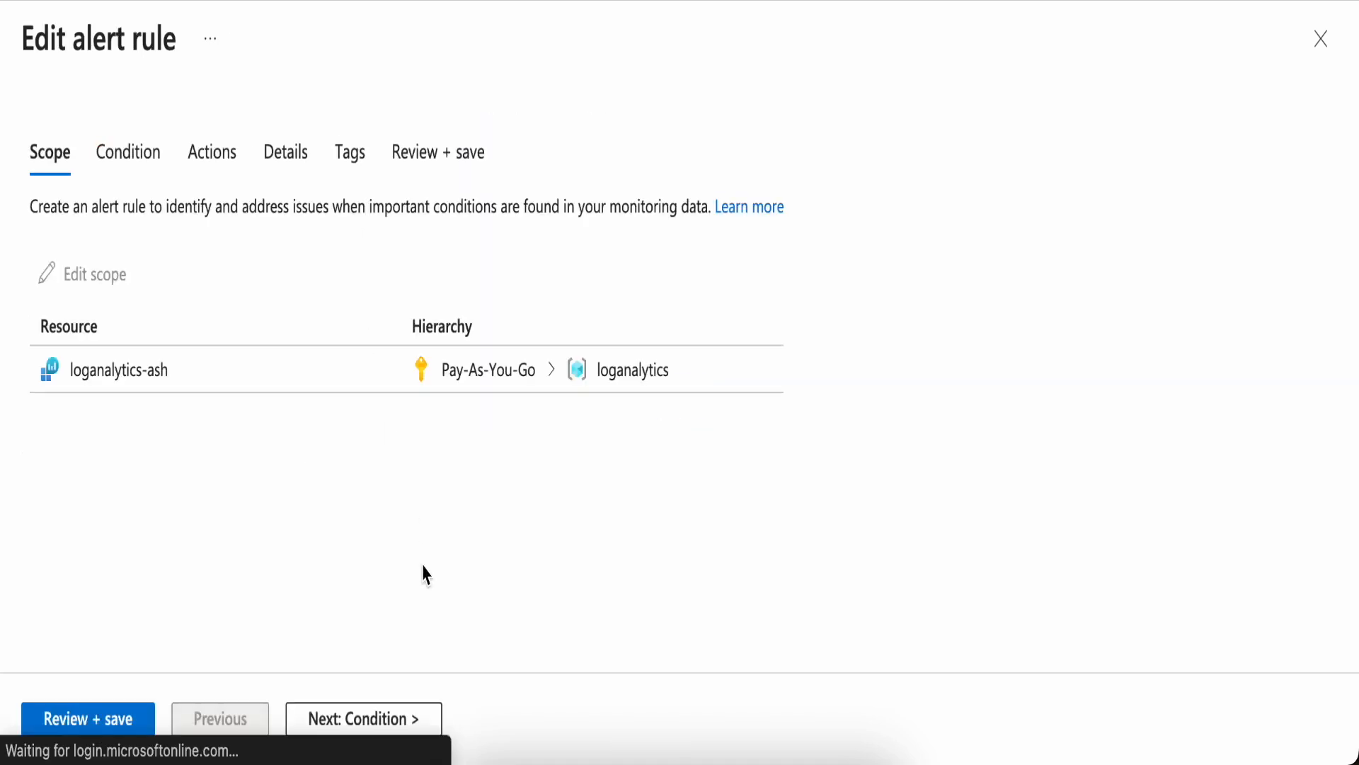
Open the rule's condition and browse all available signals without changing the signal
left_click(129, 172)
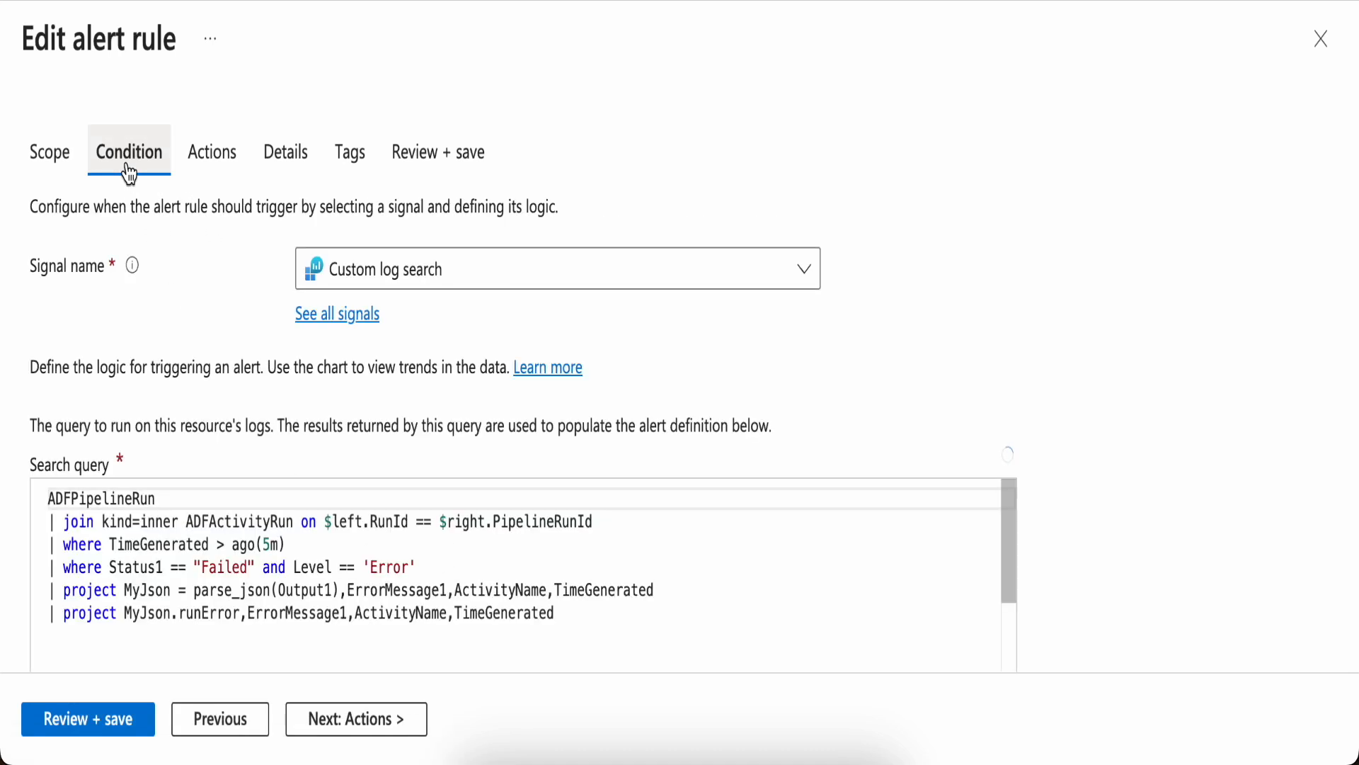
scroll(495, 397, "down", 2)
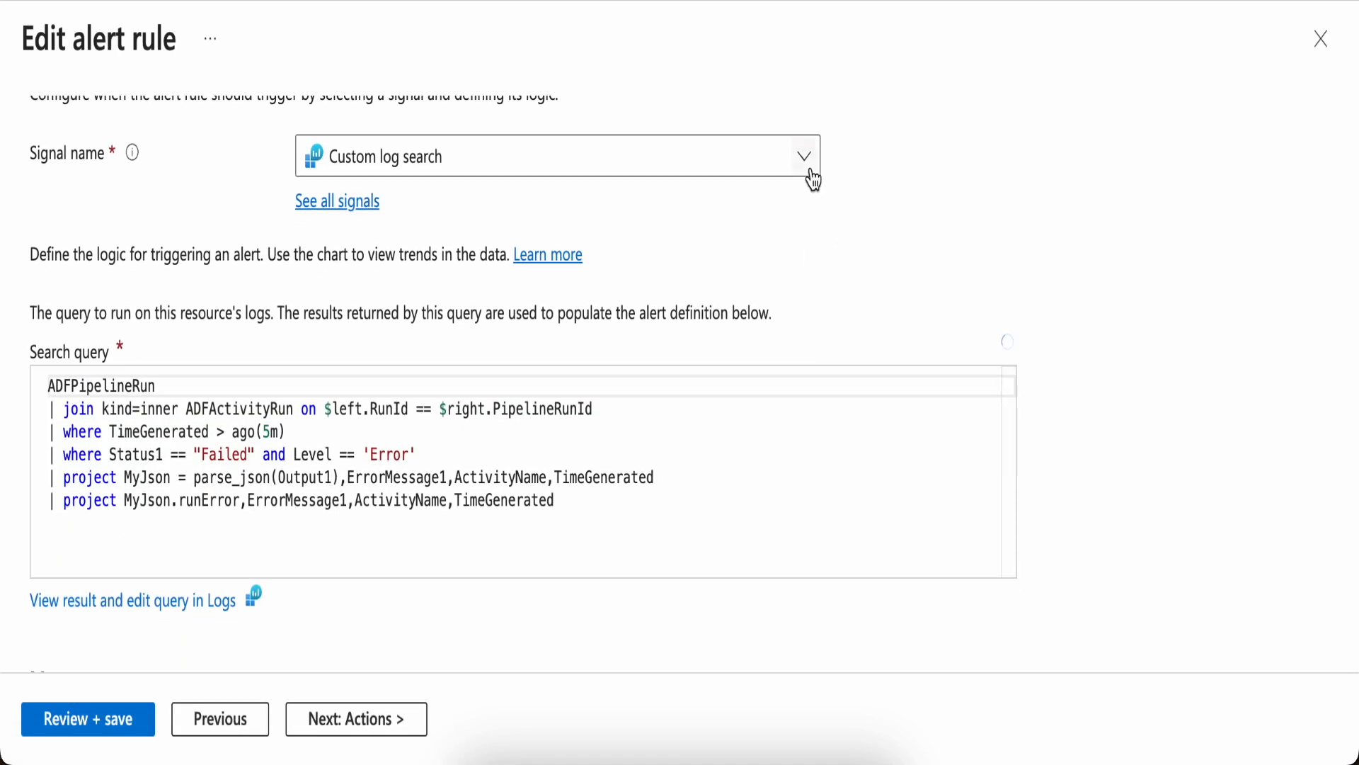
left_click(812, 175)
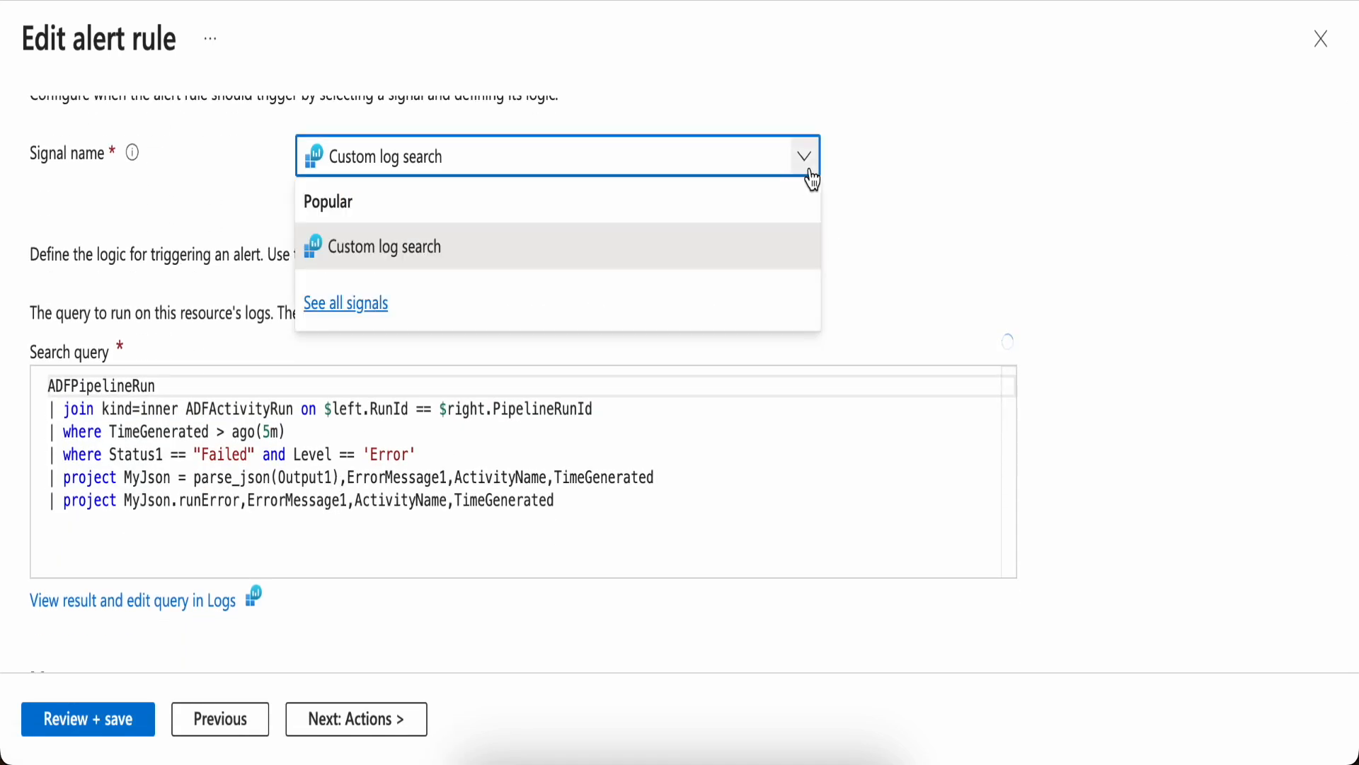
left_click(374, 305)
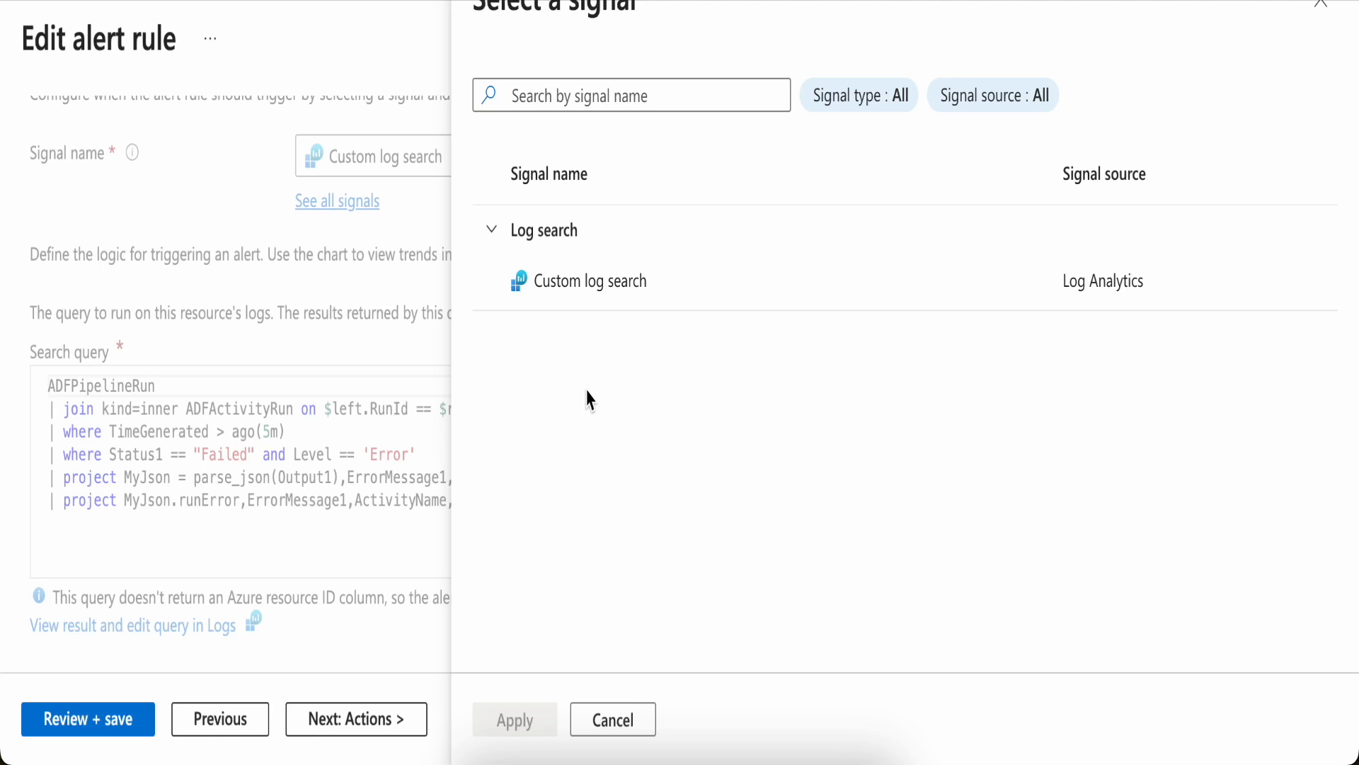
left_click(629, 727)
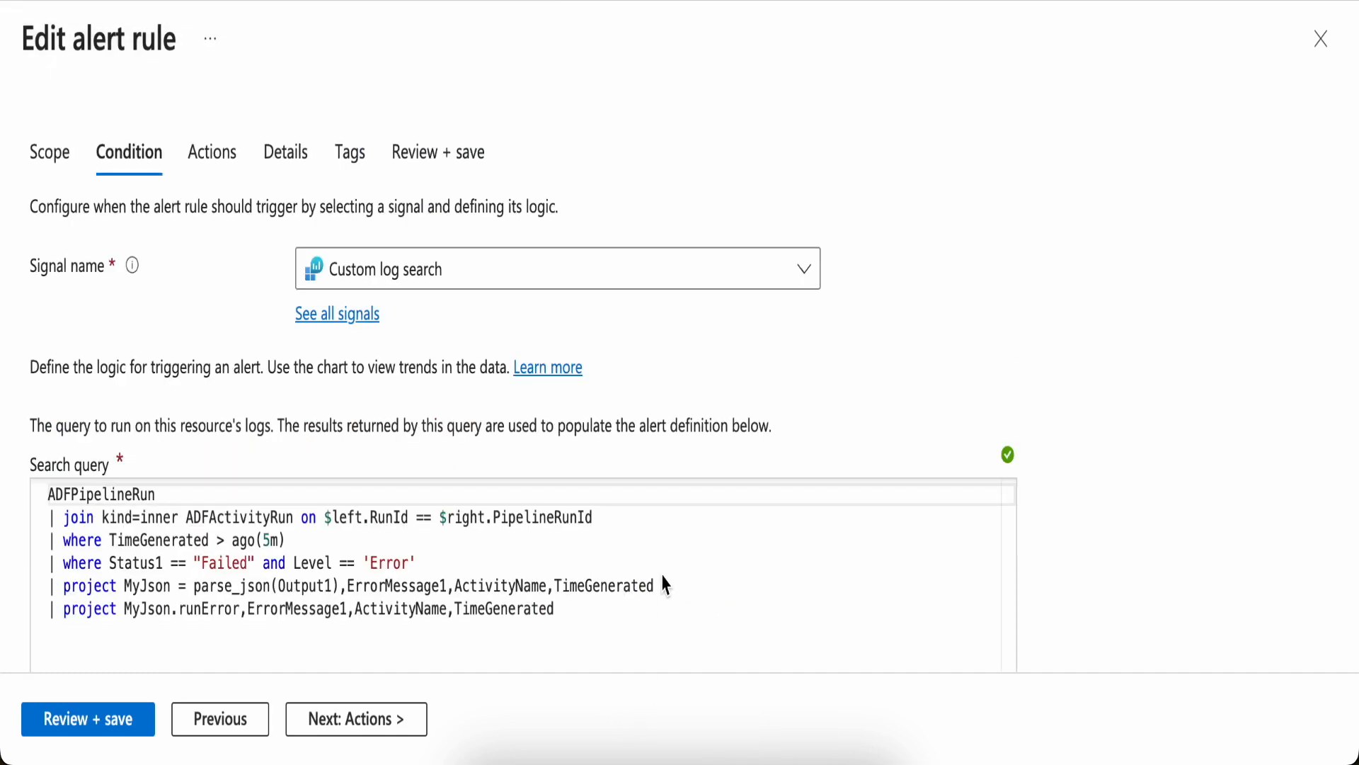
Scroll through the condition's search query, measurement, dimension and alert logic settings
scroll(666, 585, "down", 3)
scroll(665, 585, "up", 3)
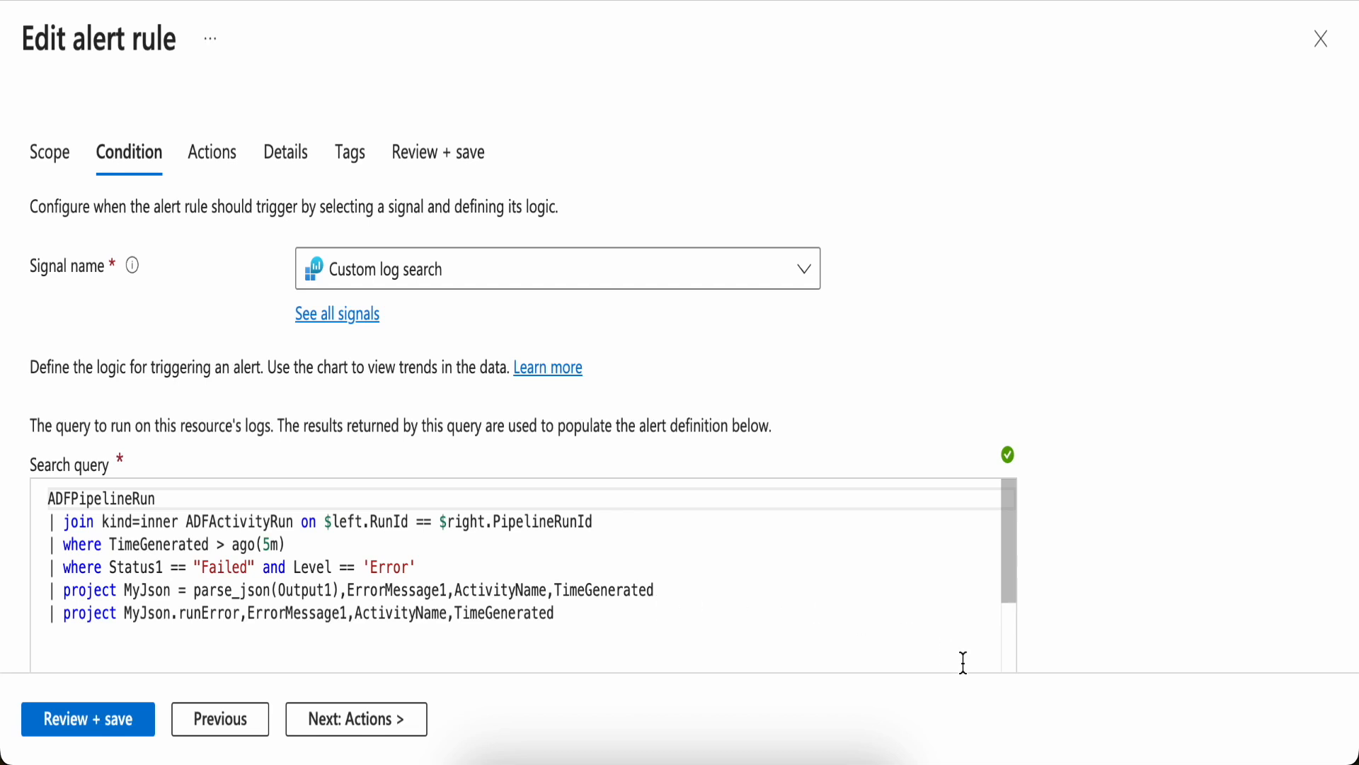
scroll(1098, 546, "down", 2)
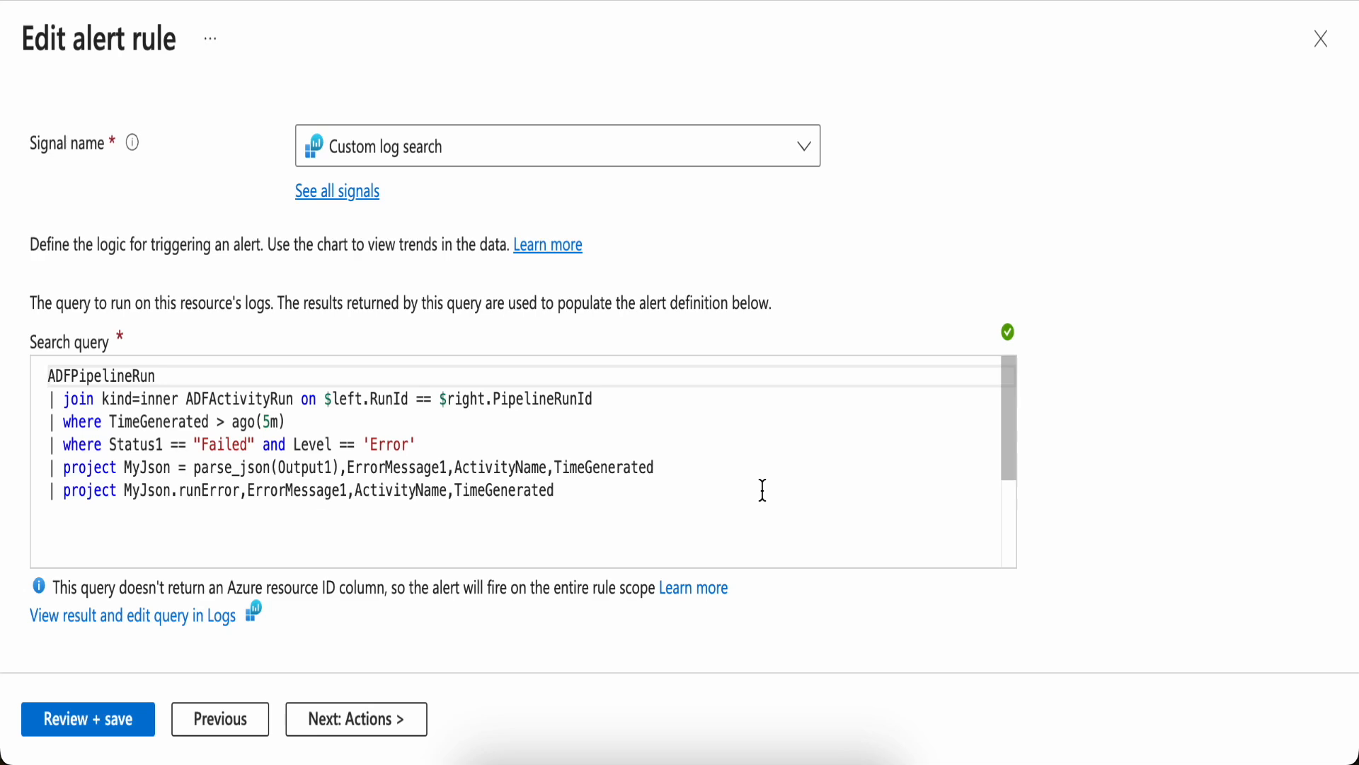
scroll(763, 490, "down", 3)
scroll(1085, 496, "down", 9)
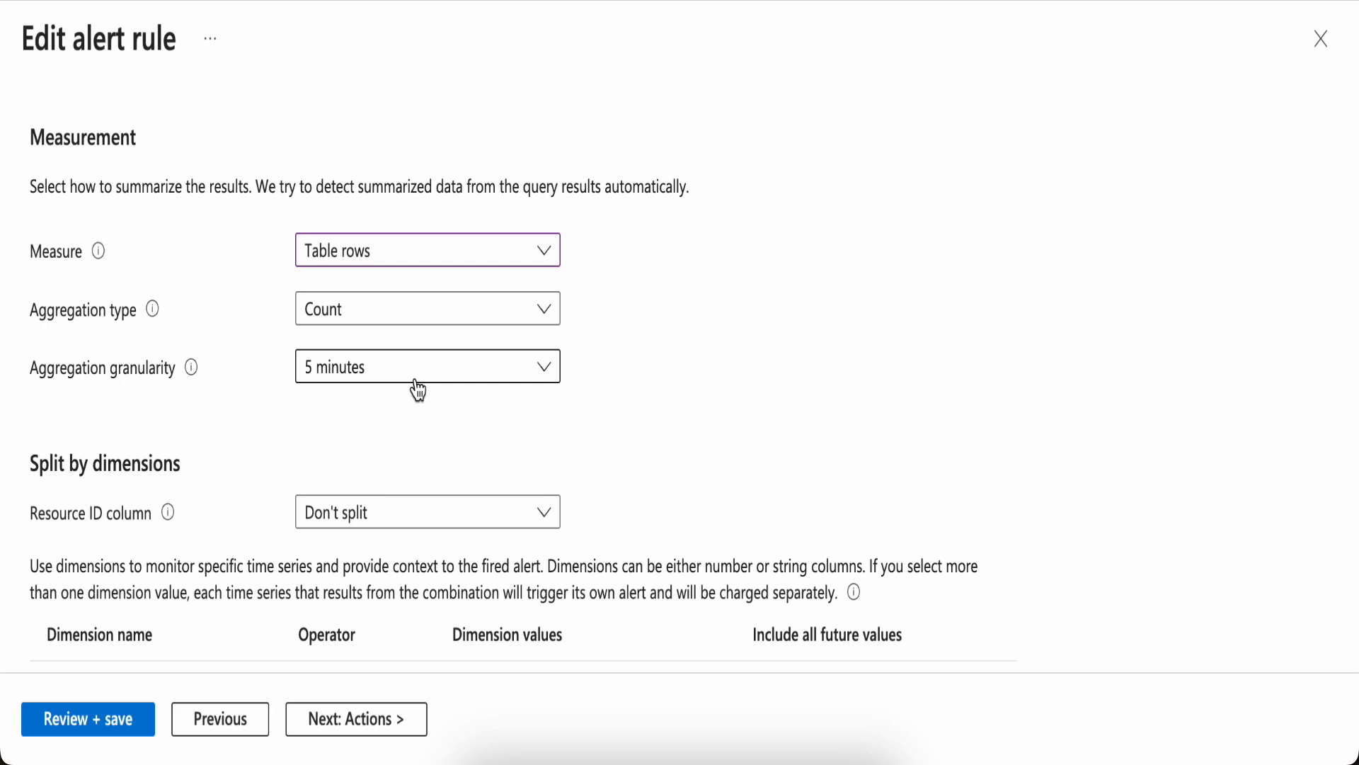
scroll(574, 425, "down", 1)
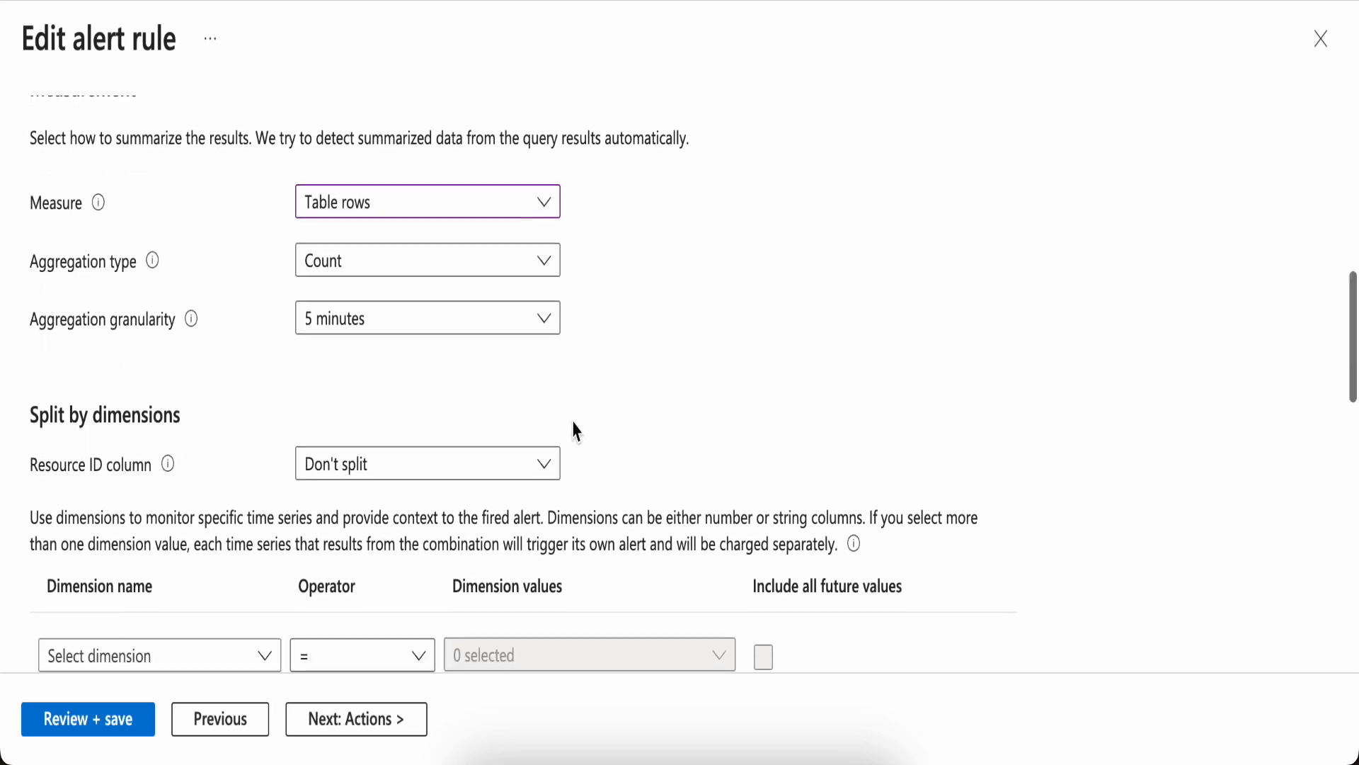
scroll(577, 430, "down", 1)
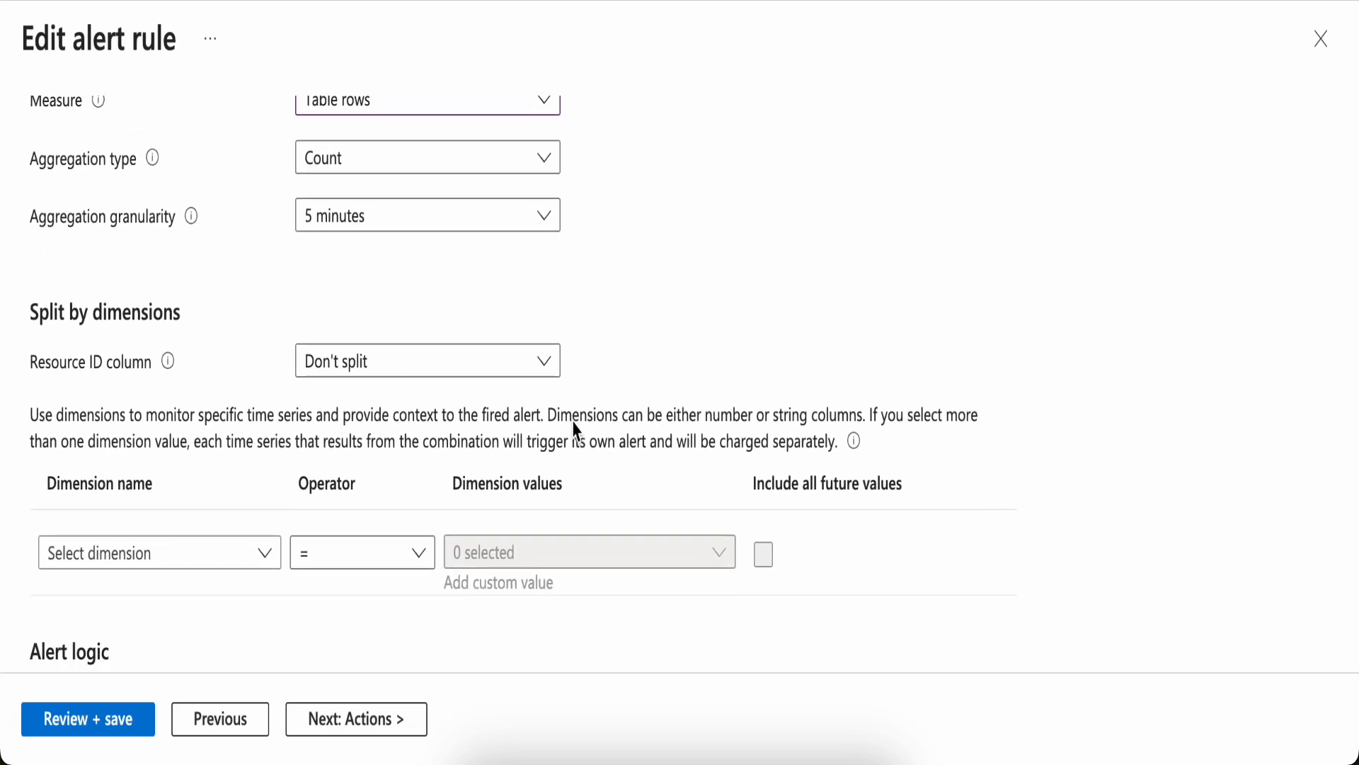
scroll(577, 430, "down", 1)
scroll(577, 431, "down", 3)
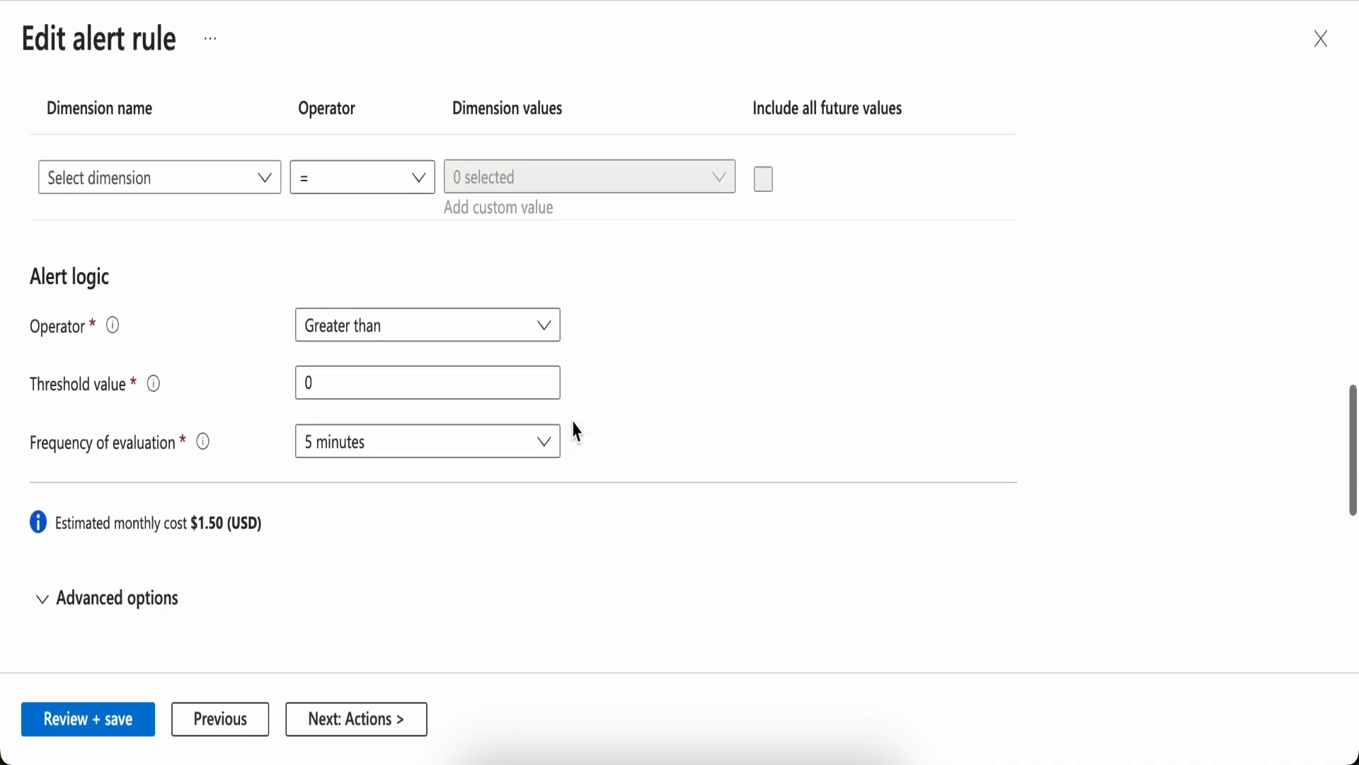
scroll(577, 430, "down", 1)
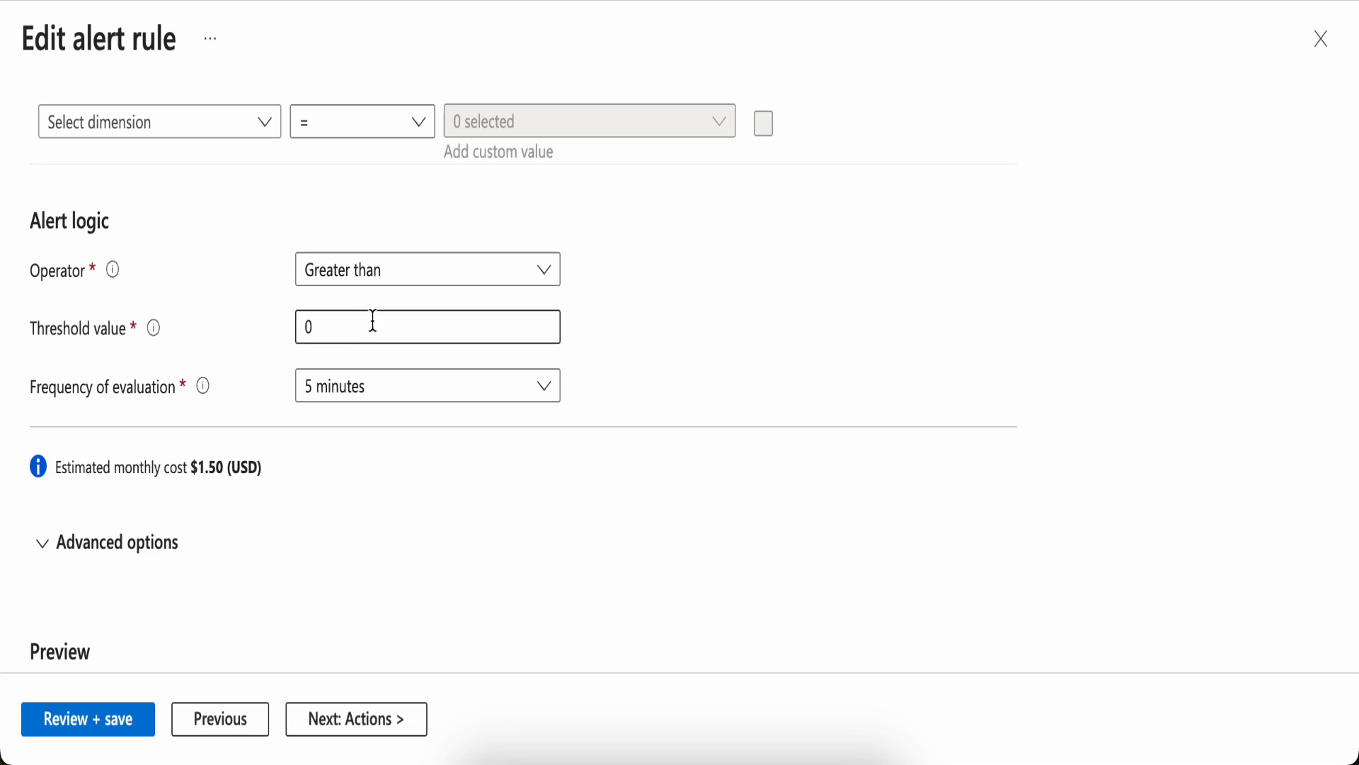
scroll(580, 363, "up", 1)
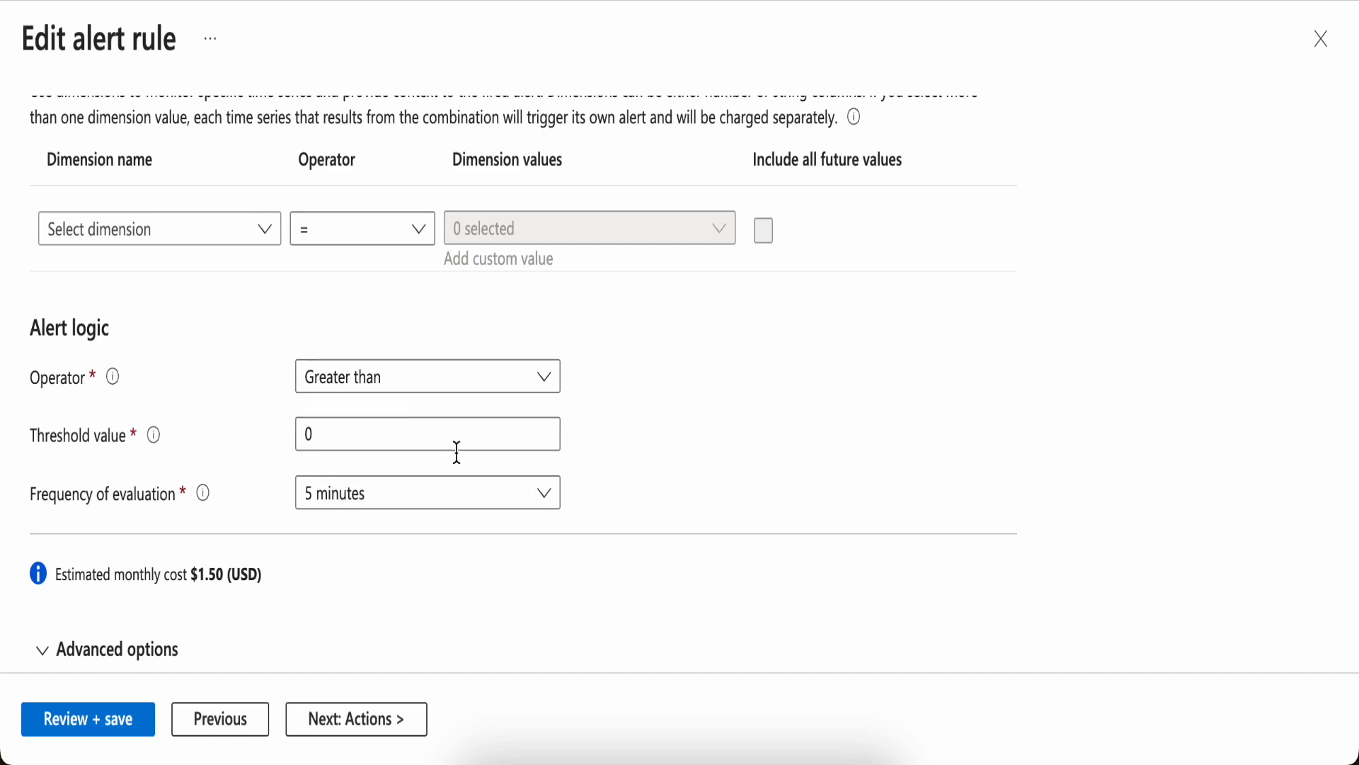
scroll(516, 558, "up", 10)
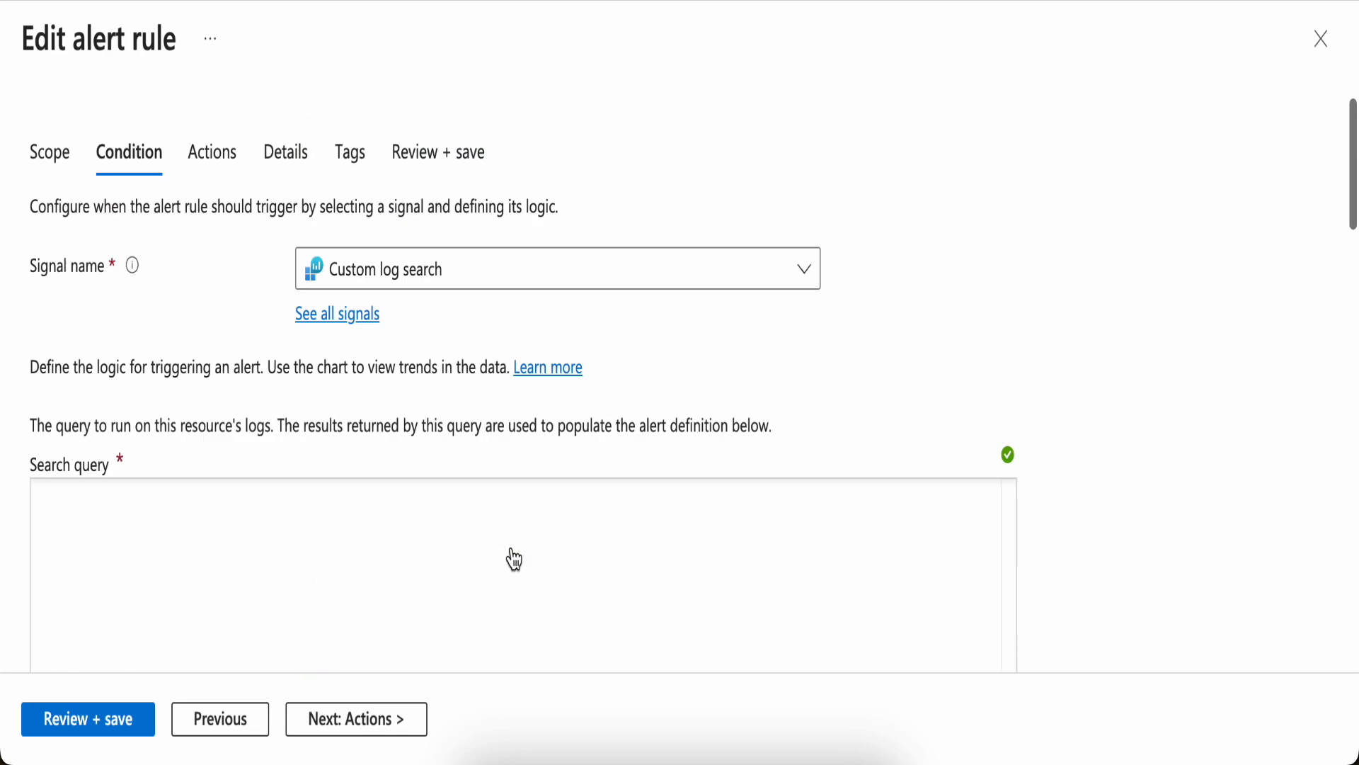
Open the servnow action group from the rule's actions and add a new action of type ITSM
left_click(221, 166)
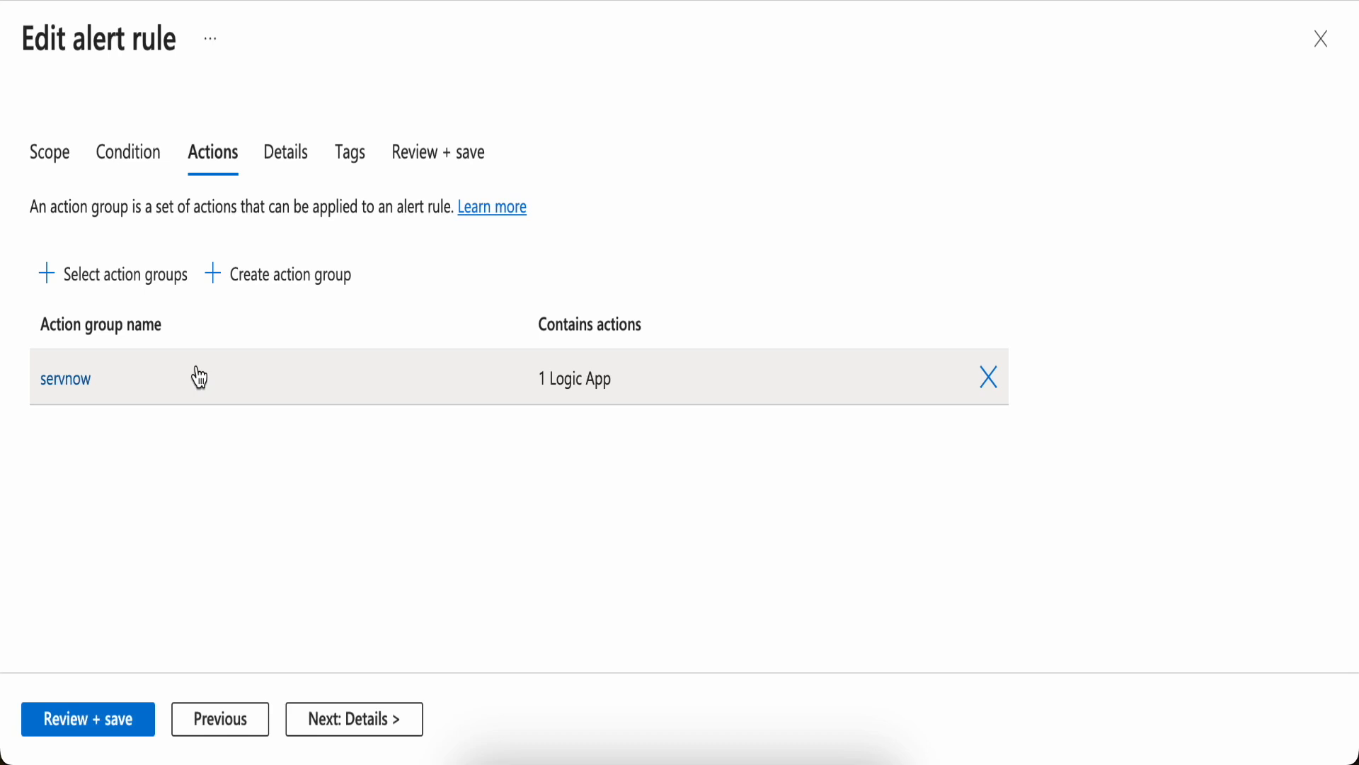
left_click(80, 382)
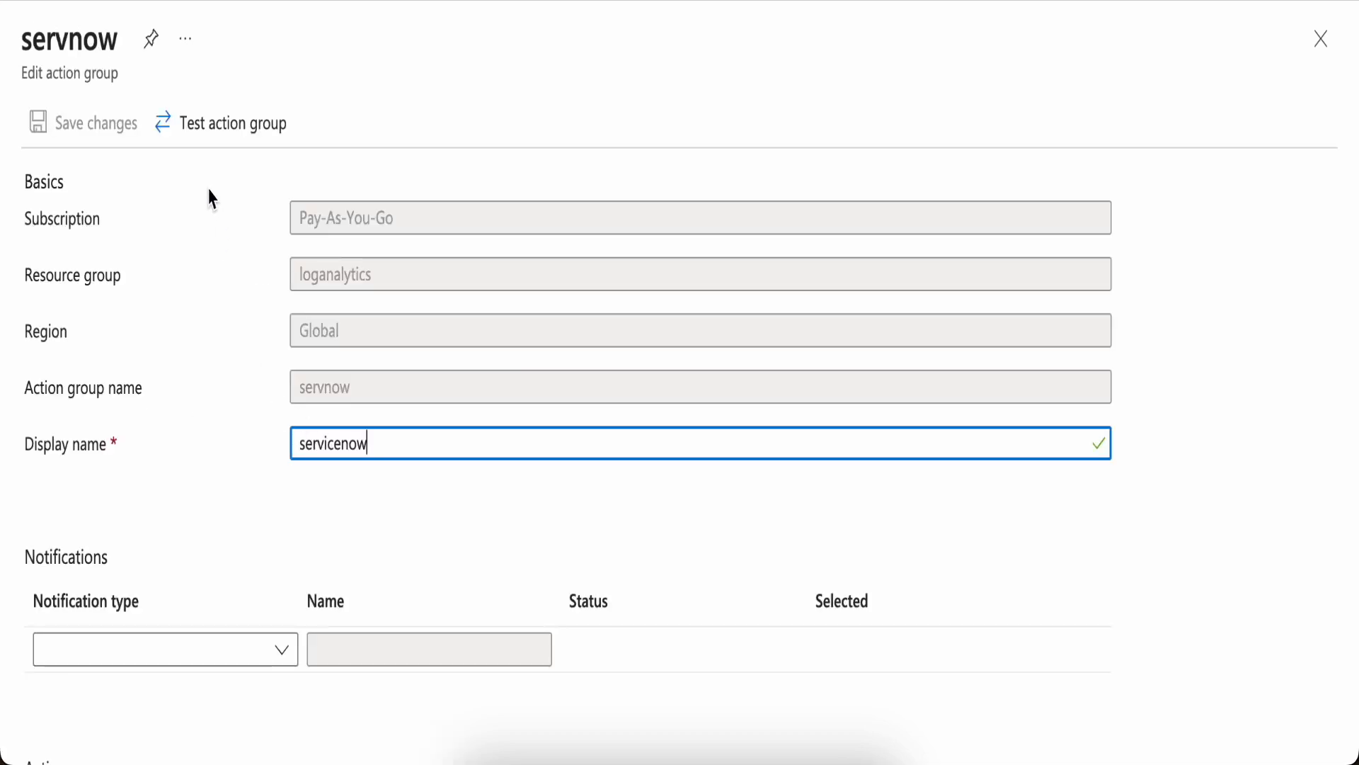
scroll(211, 199, "down", 7)
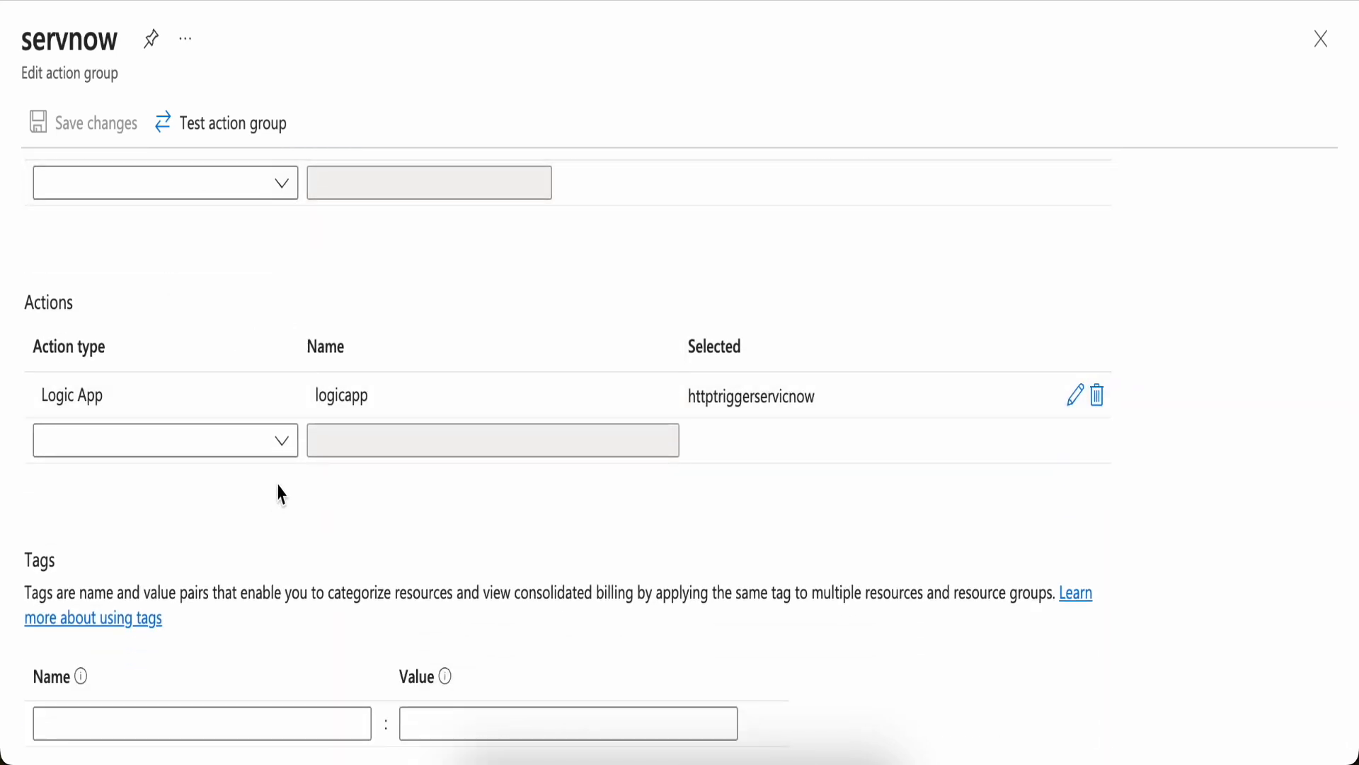
left_click(288, 448)
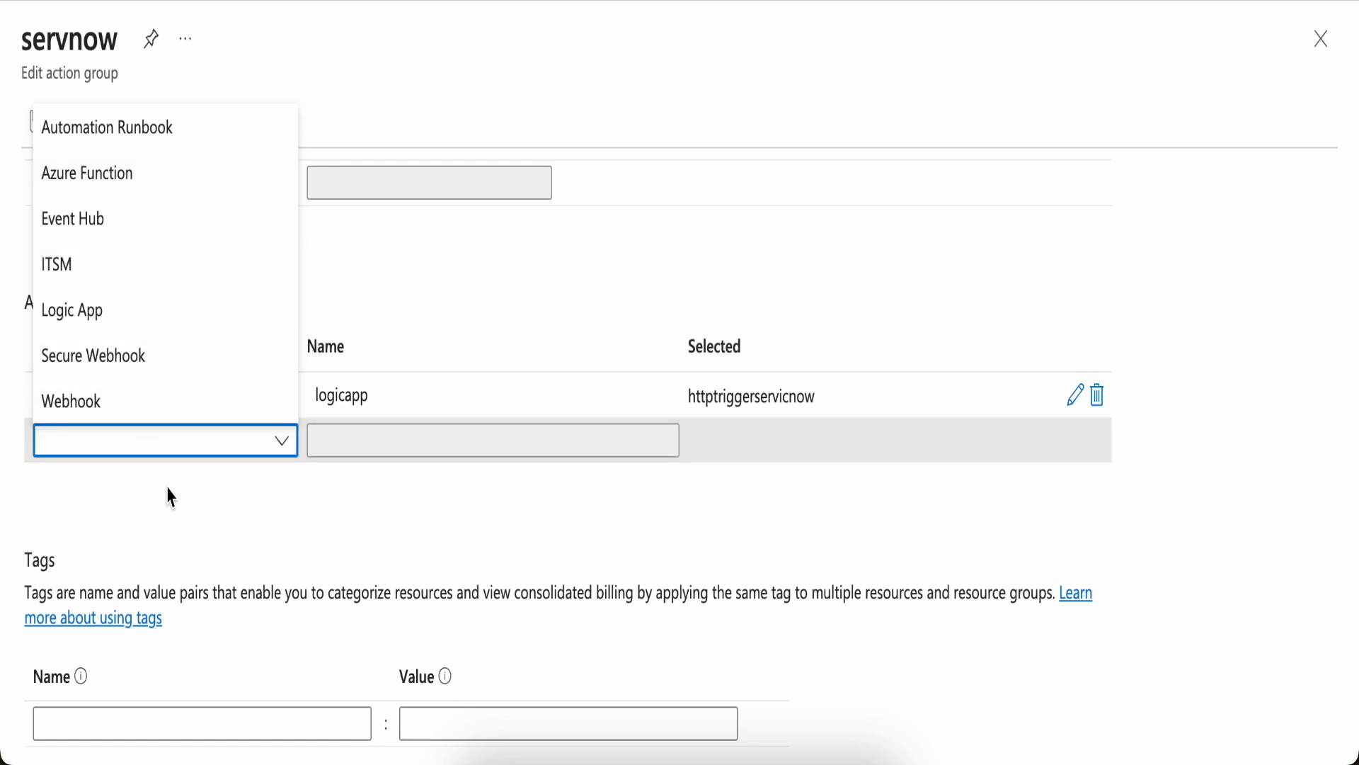
left_click(102, 281)
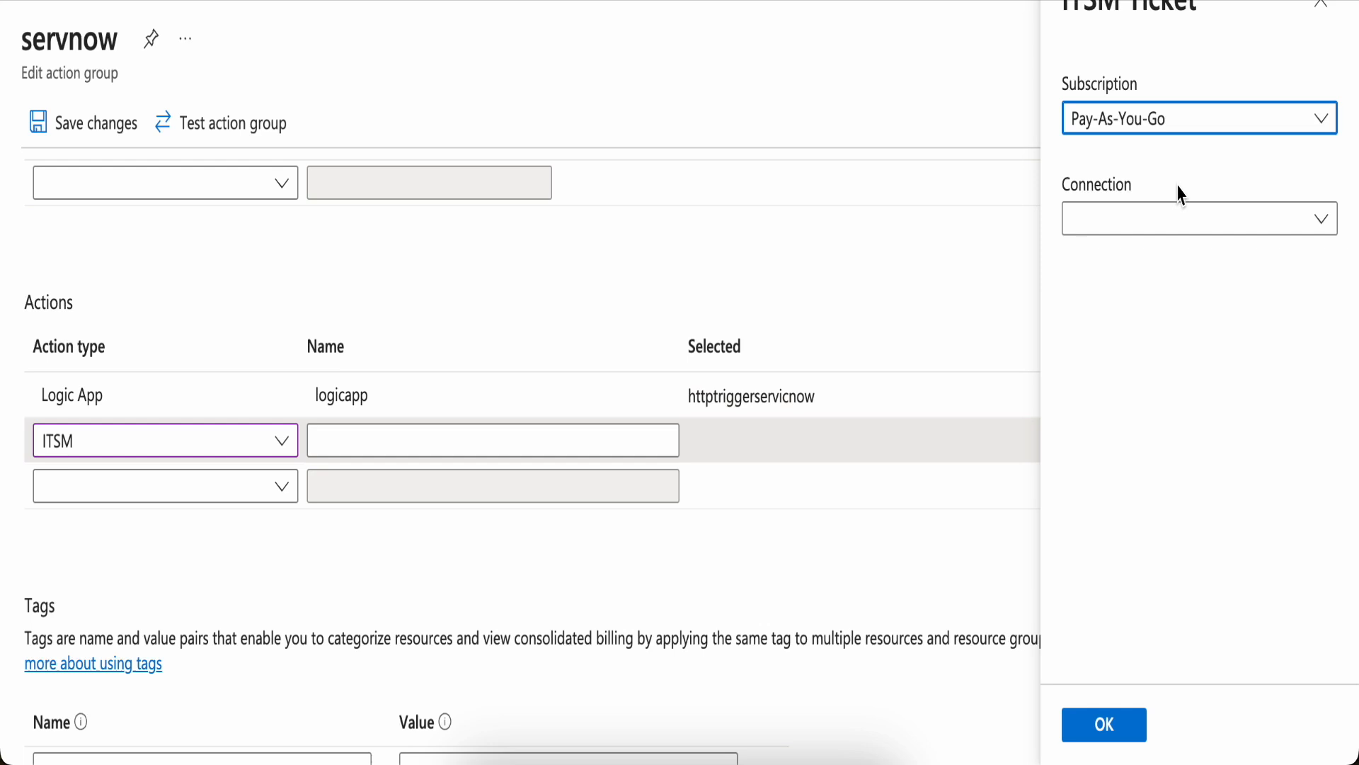
Search the Marketplace for itsm and open the IT Service Management Connector offering
left_click(1180, 231)
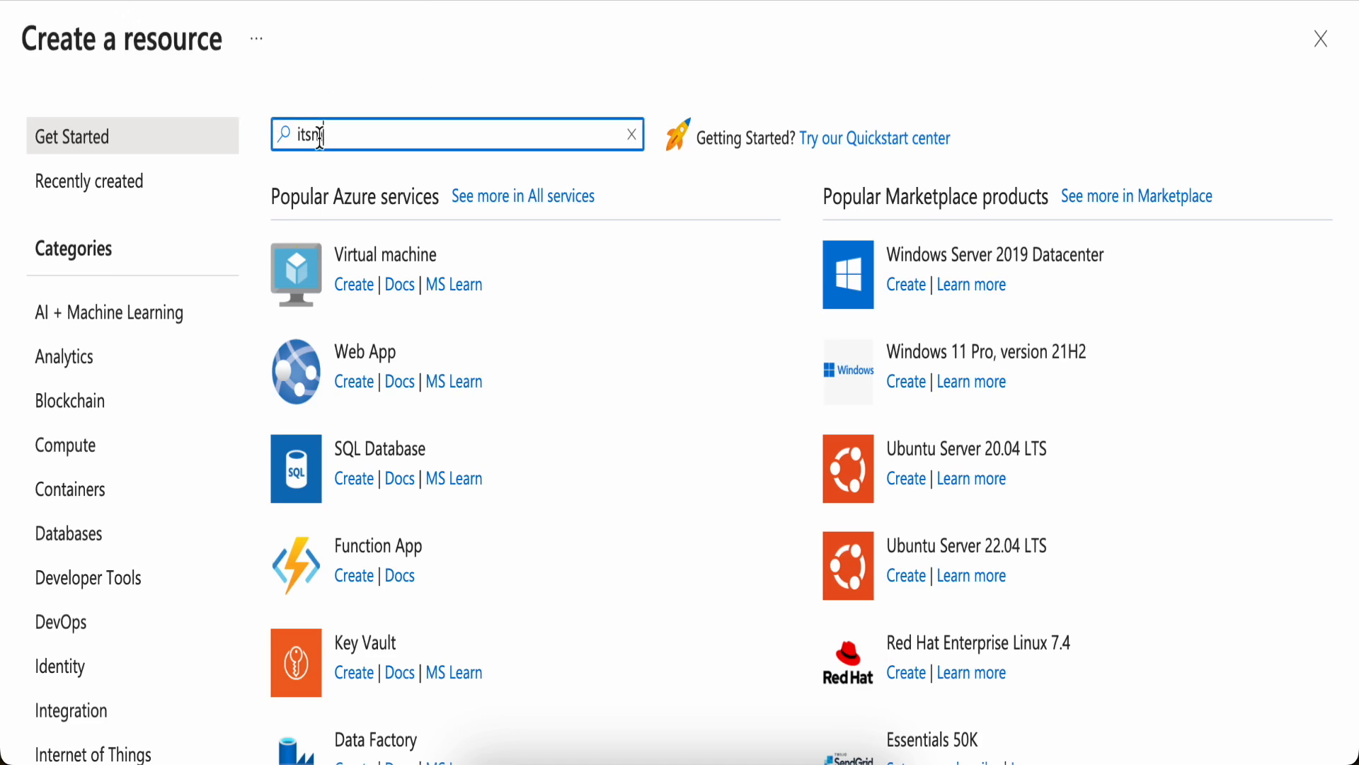
key("Return")
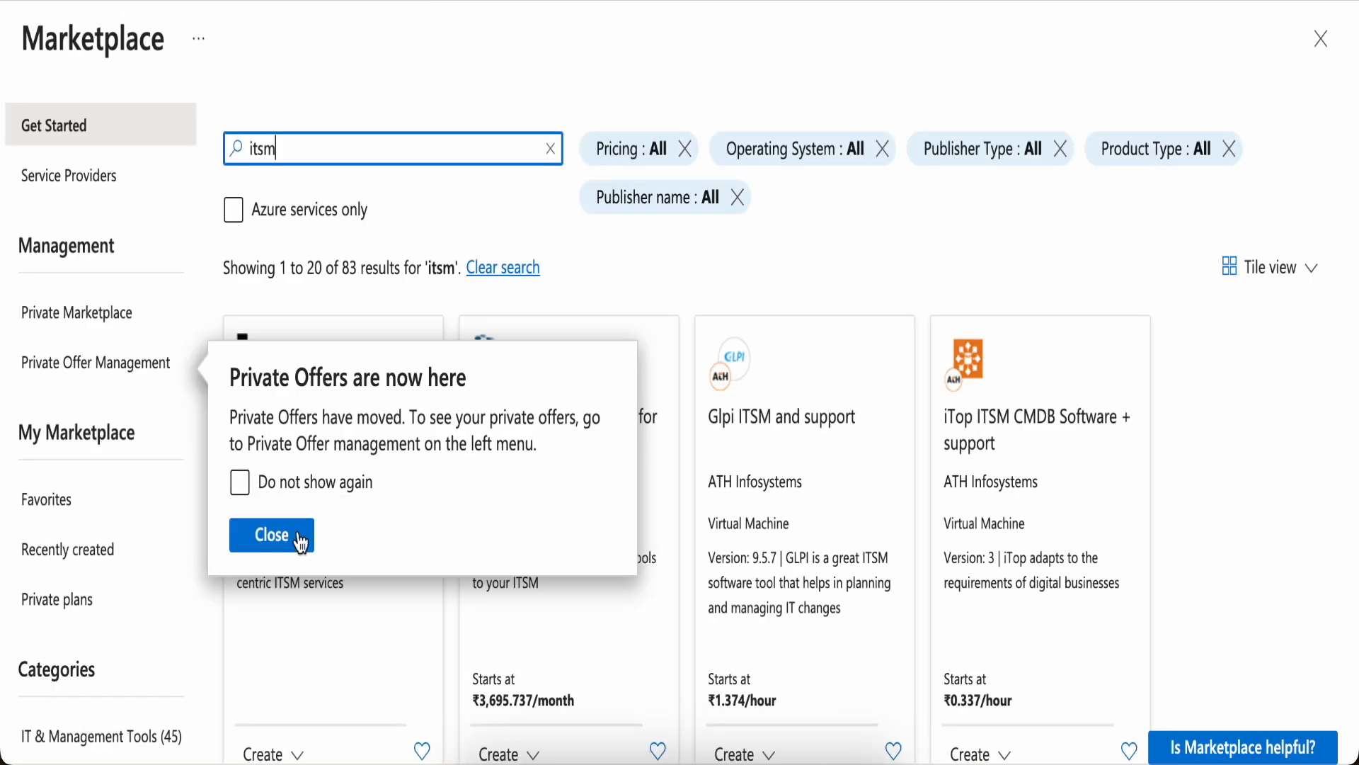
left_click(266, 551)
scroll(496, 559, "down", 6)
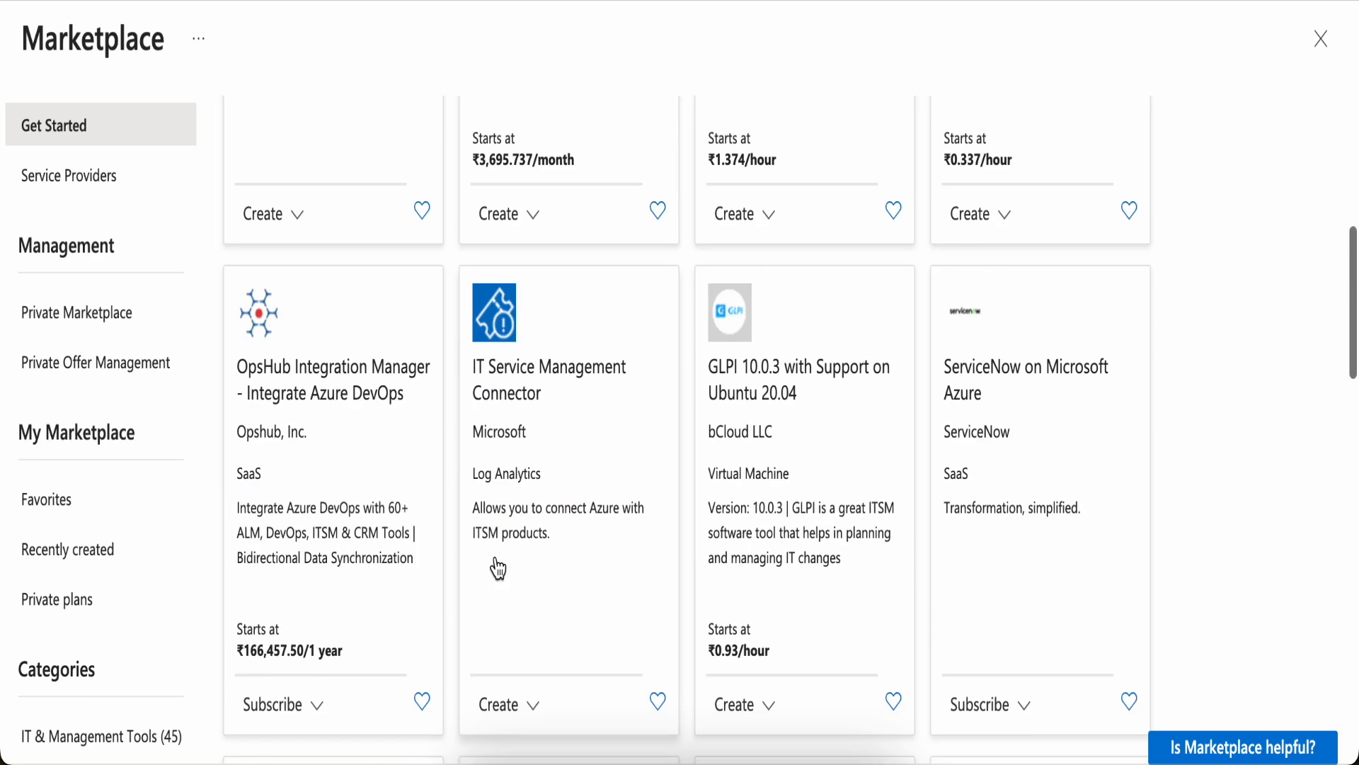
left_click(563, 408)
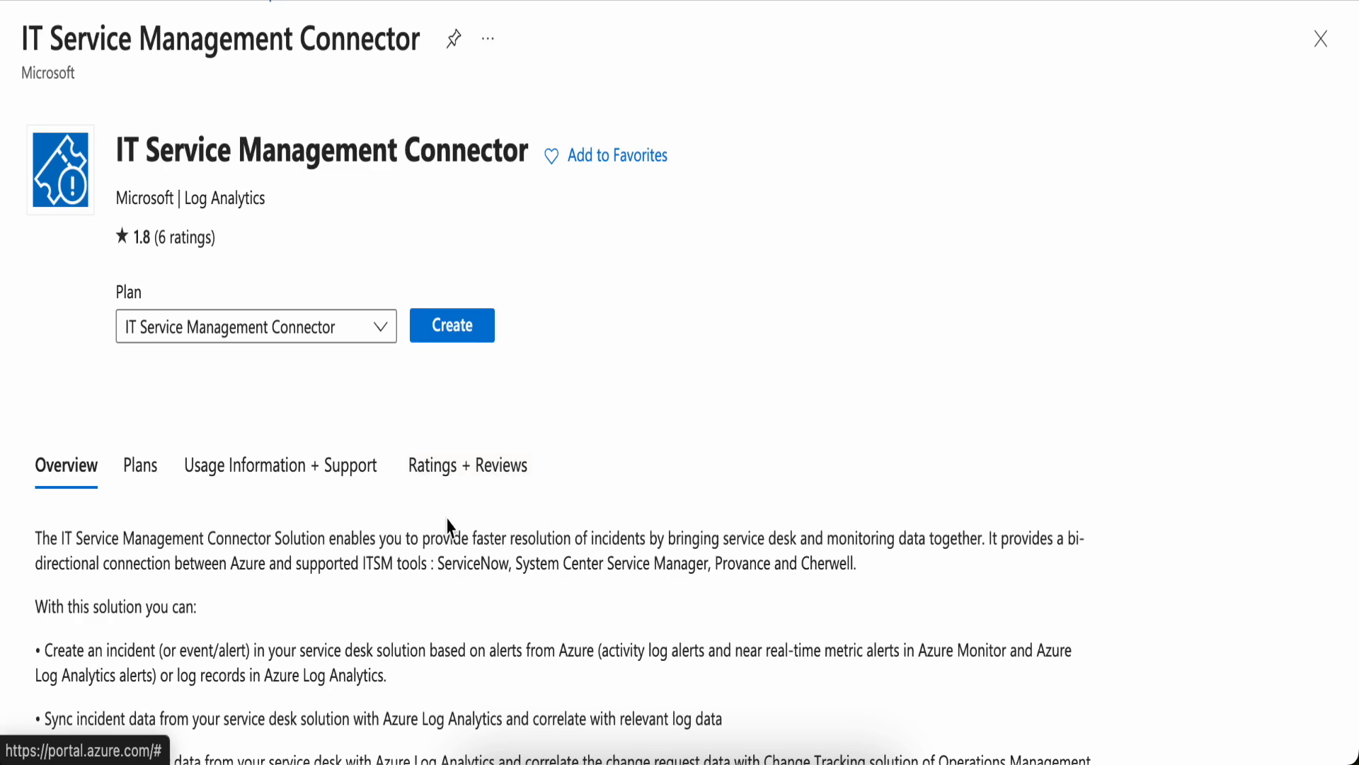
Read through the IT Service Management Connector overview
scroll(447, 528, "down", 5)
scroll(435, 513, "up", 1)
scroll(434, 507, "down", 3)
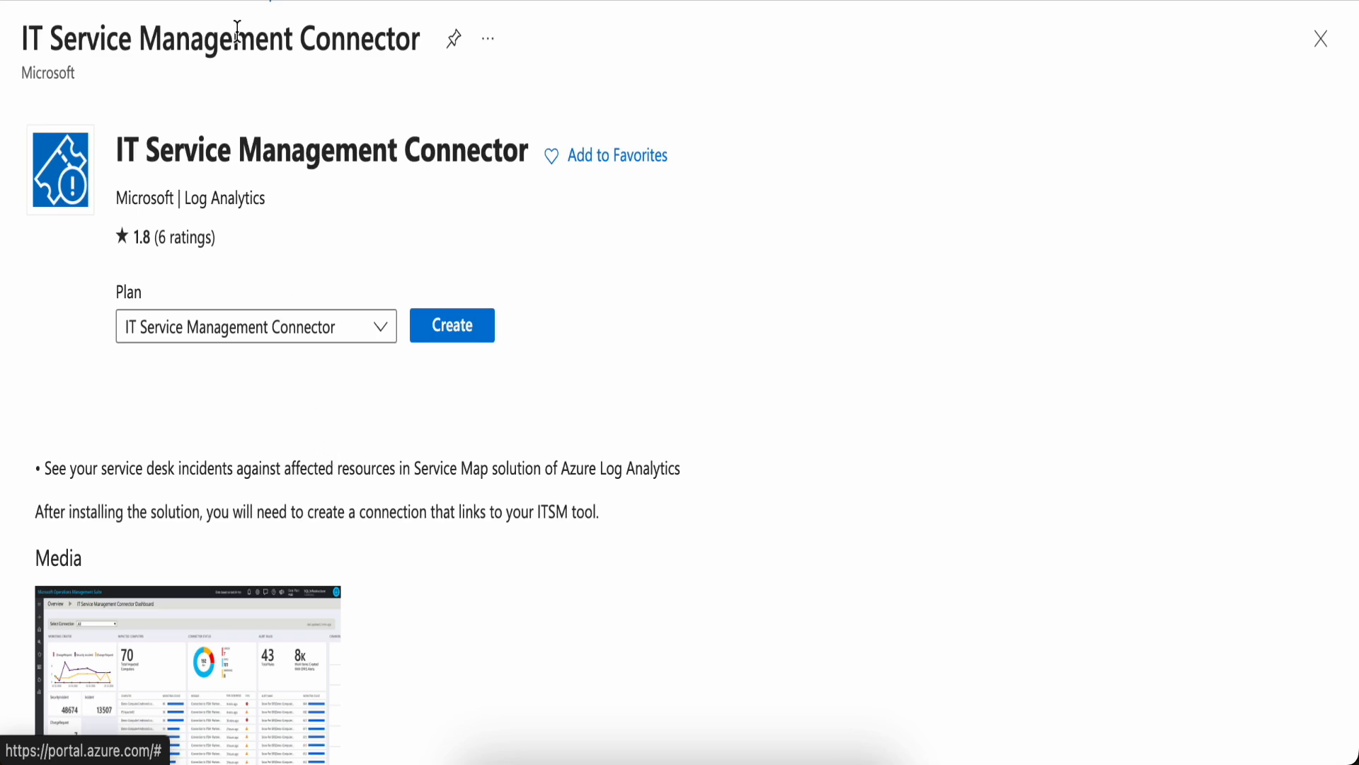
Return to the portal home and open the ServiceDesk(loganalytics-ash) solution
left_click(212, 8)
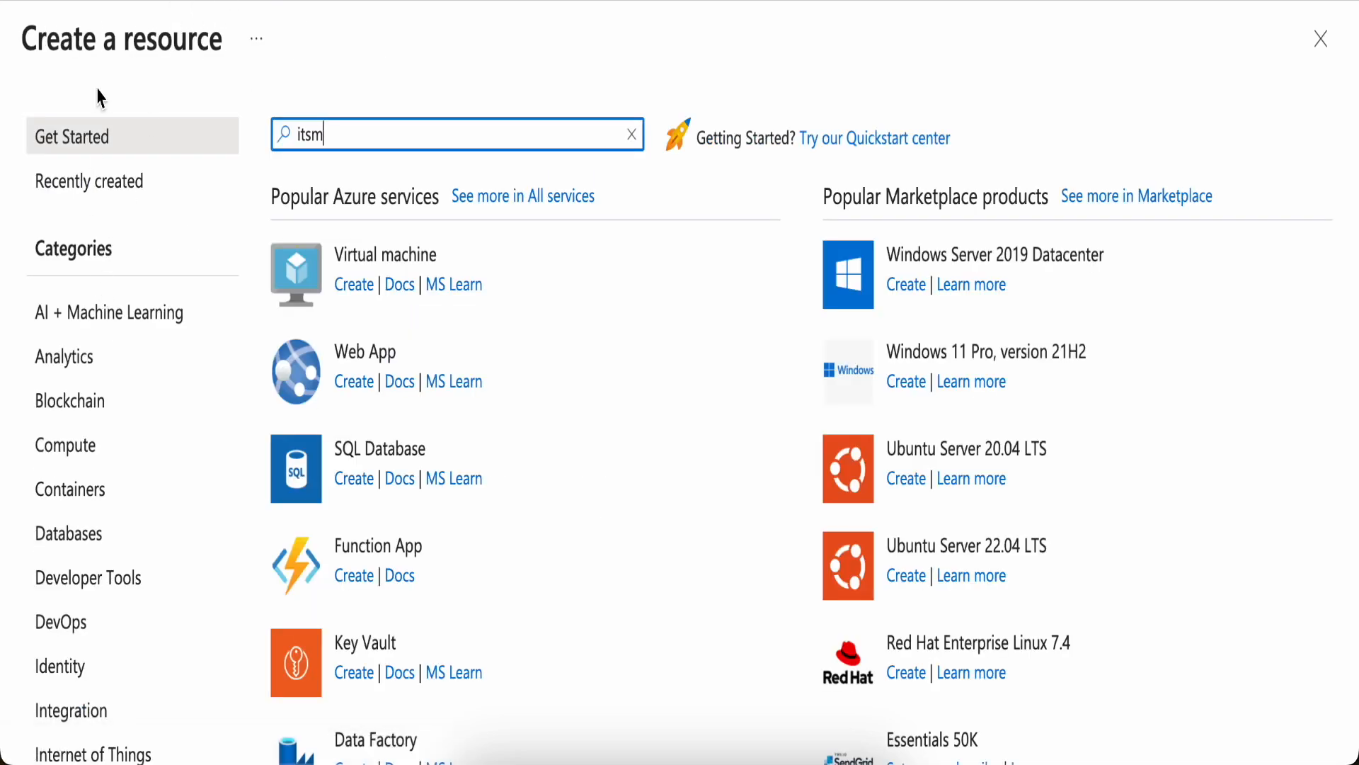
left_click(55, 7)
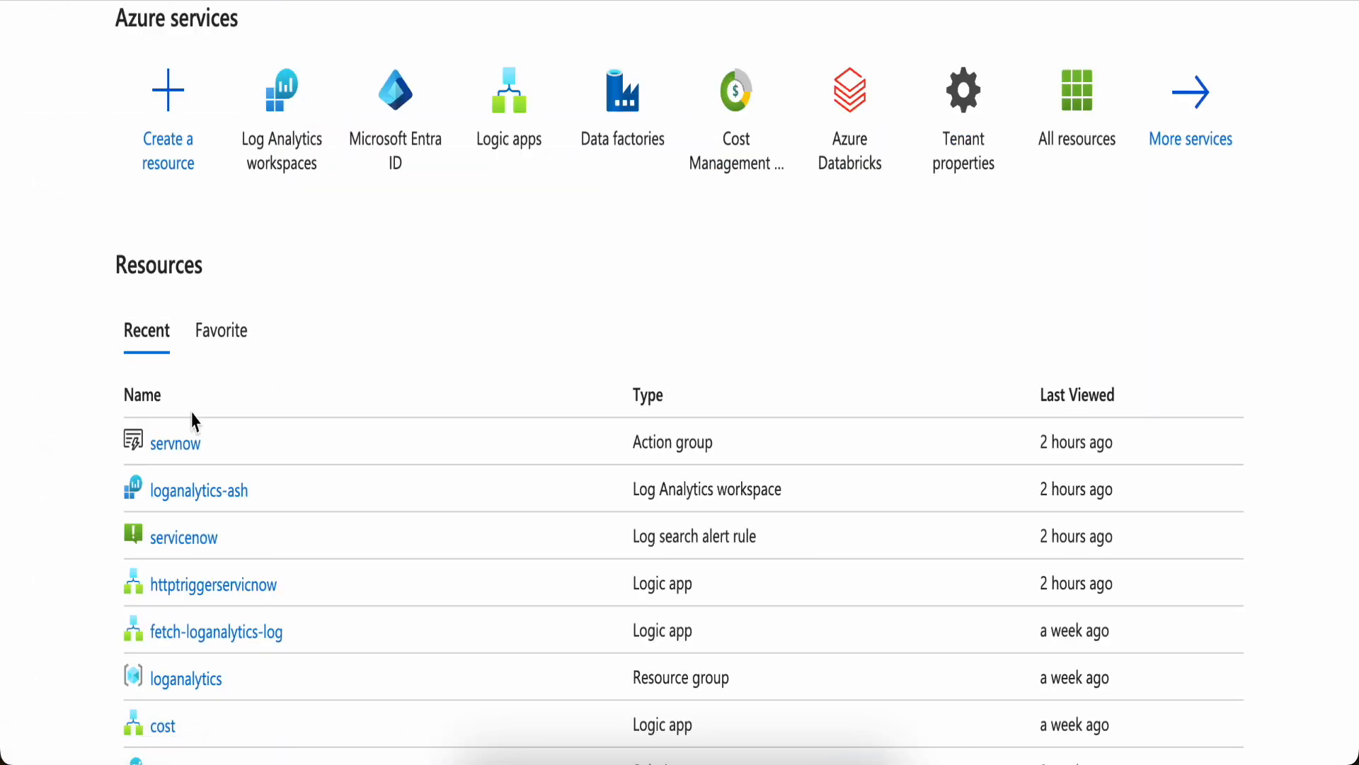
scroll(319, 415, "down", 4)
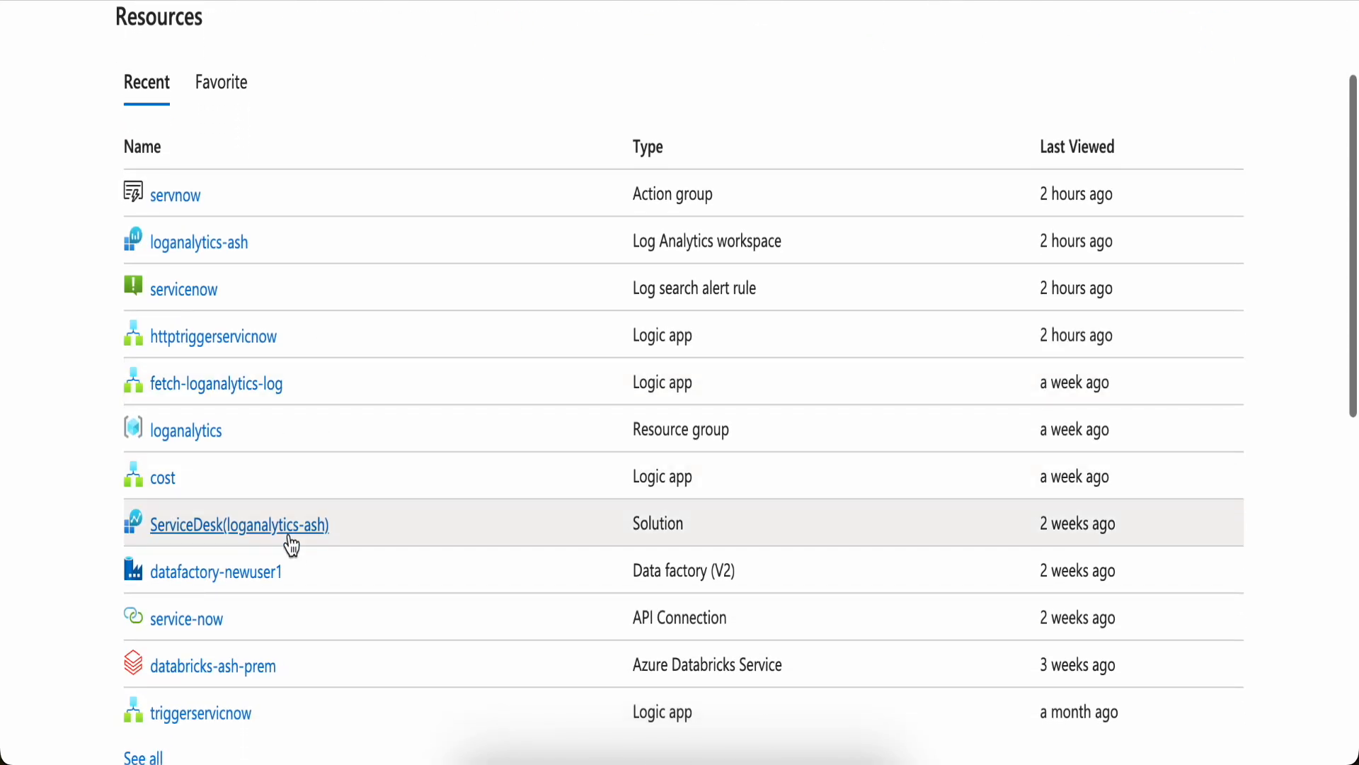
left_click(288, 538)
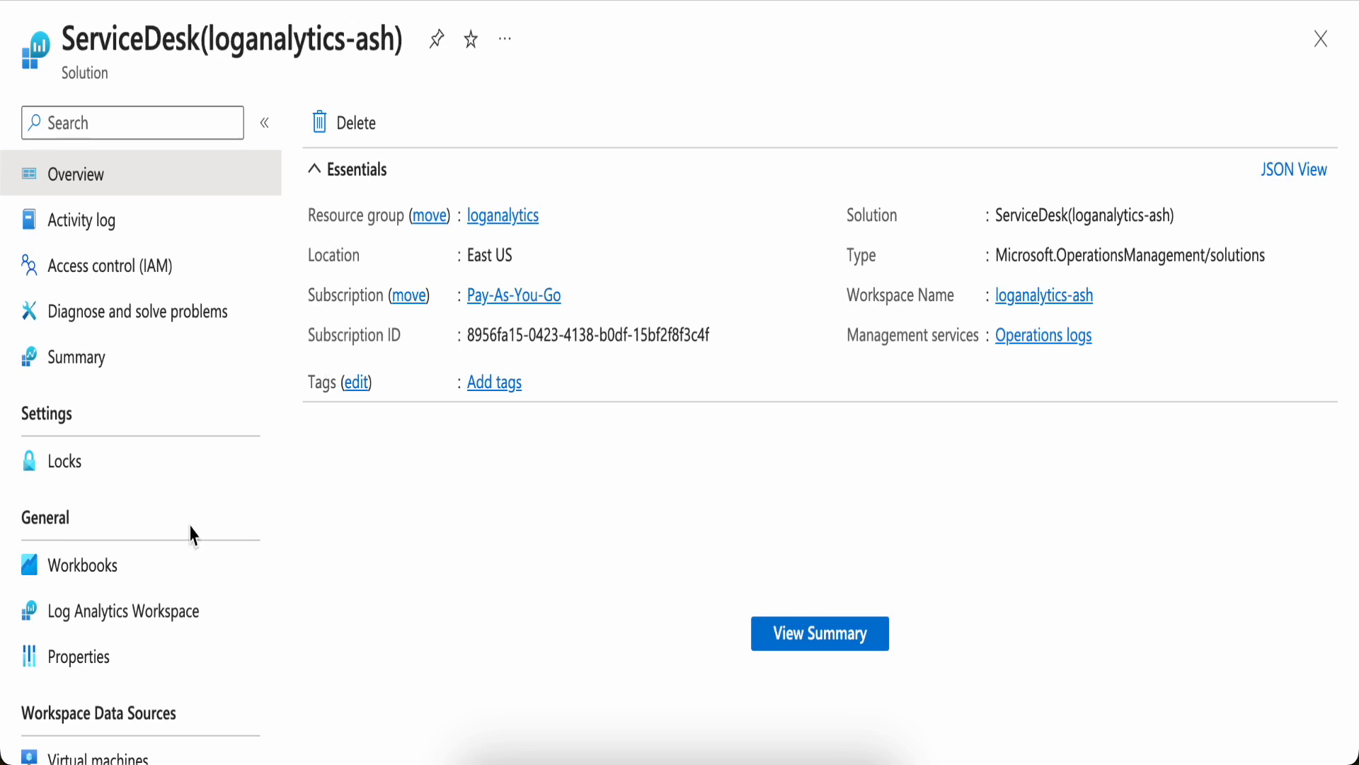
Scroll through the solution's menu to locate its ITSM connection settings
scroll(189, 532, "down", 5)
scroll(192, 536, "down", 1)
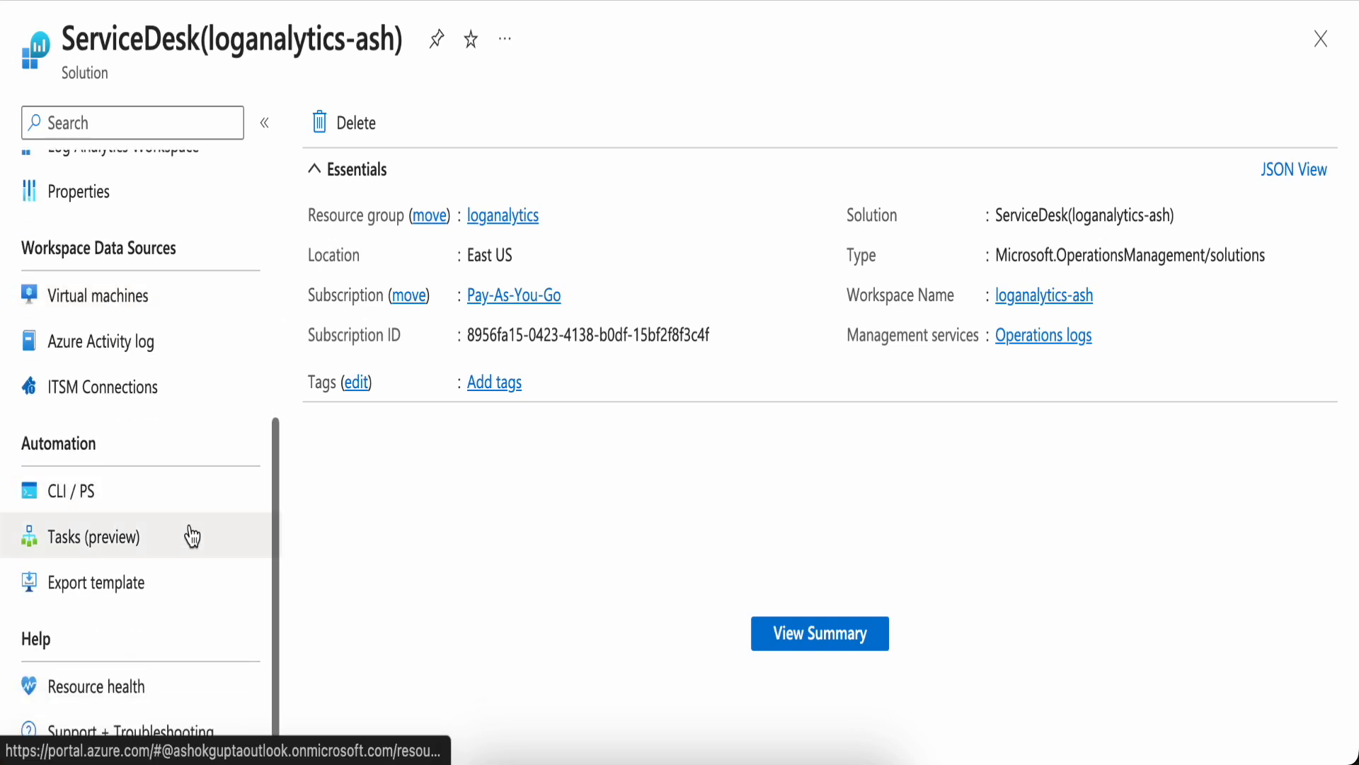
scroll(191, 536, "up", 6)
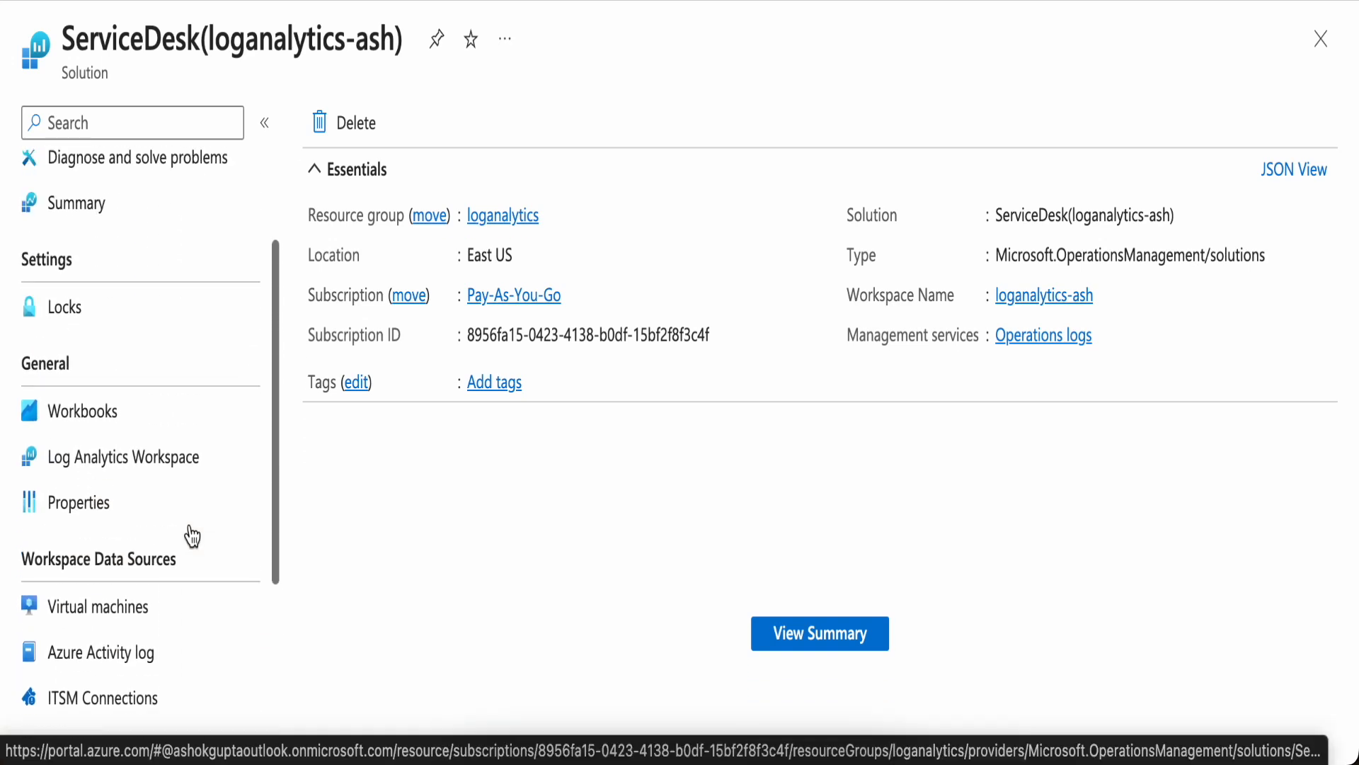
scroll(191, 536, "down", 3)
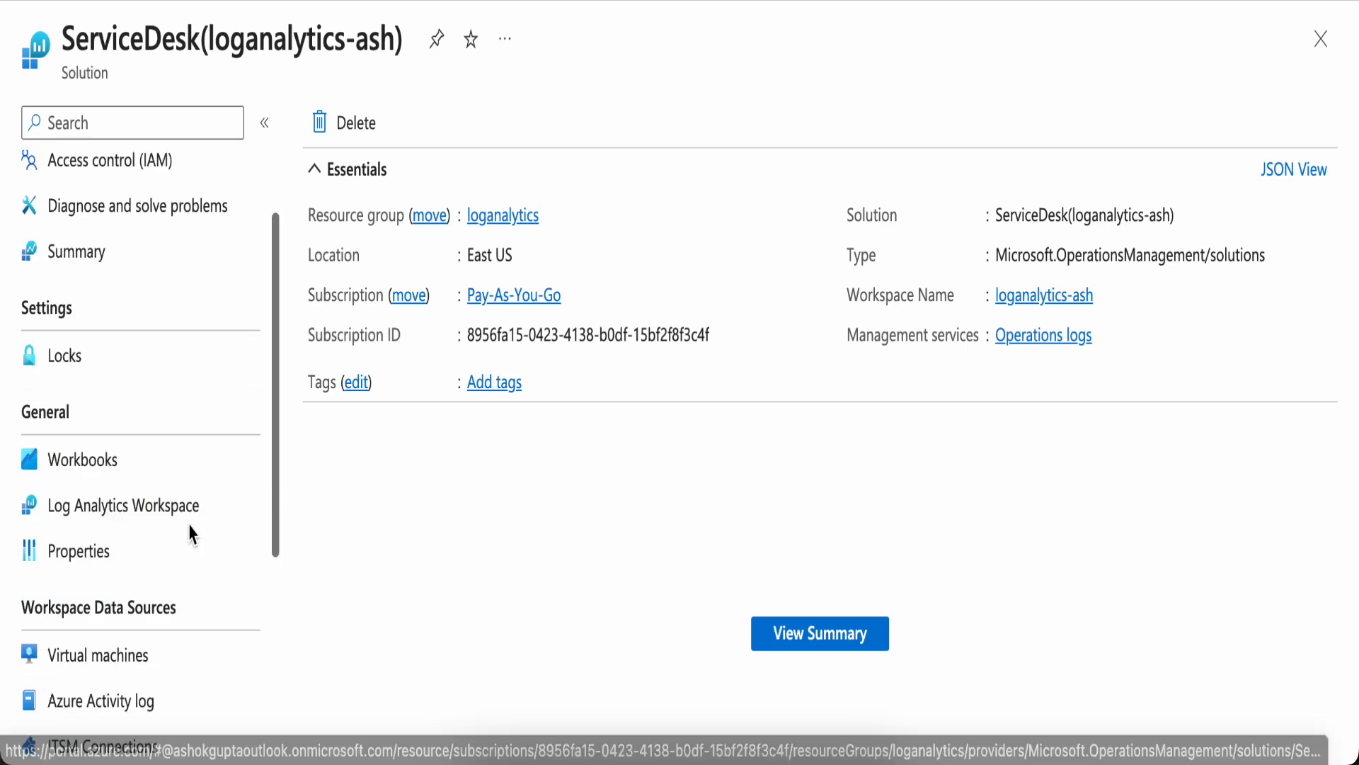
Open the servicenow-1 entry under ITSM Connections and review its connection settings
left_click(150, 589)
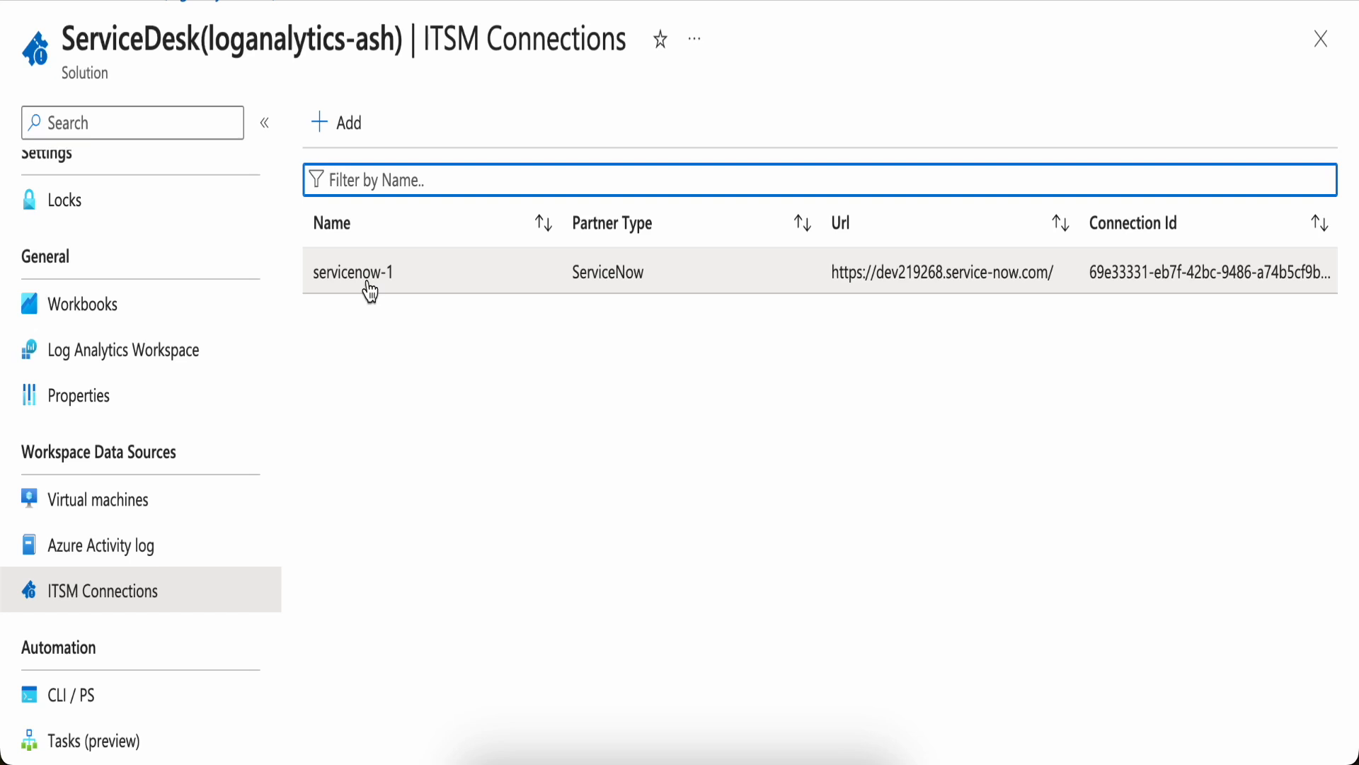
left_click(369, 290)
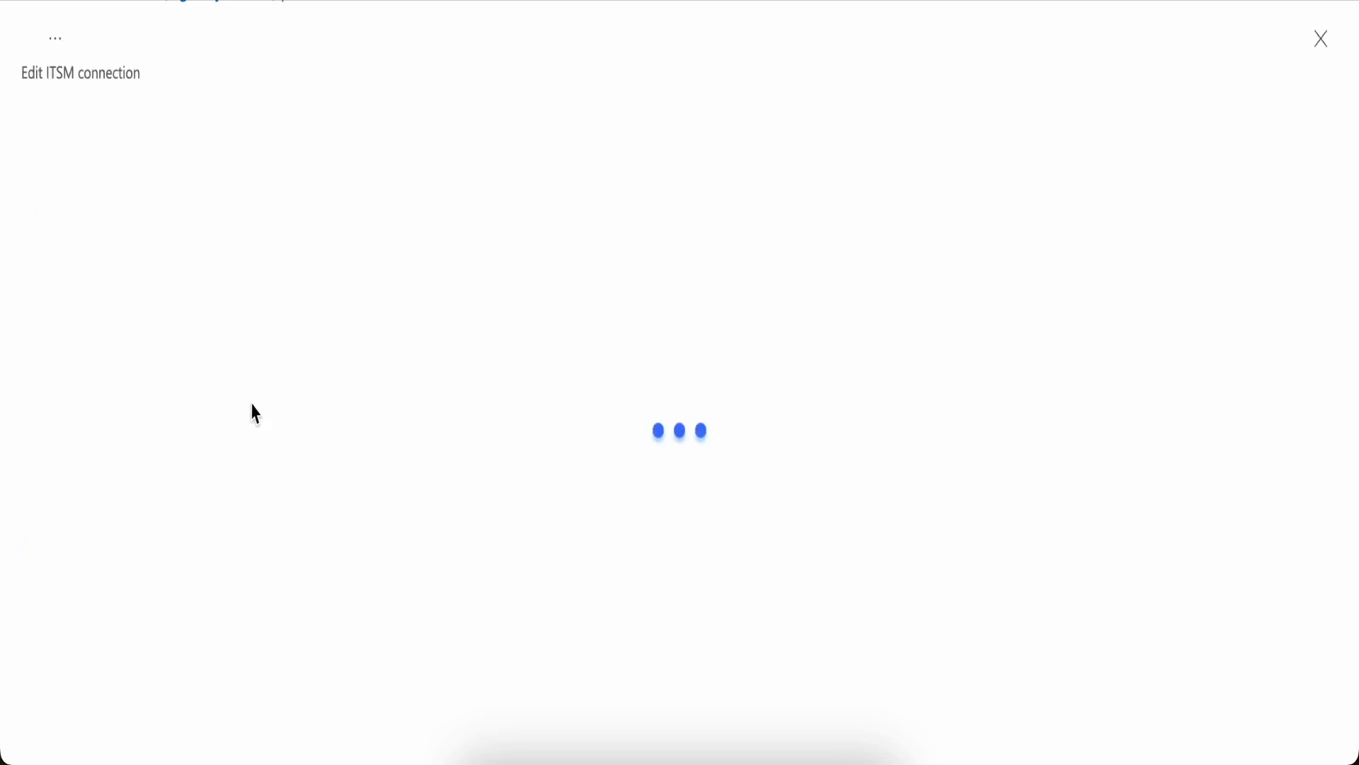
scroll(275, 455, "down", 3)
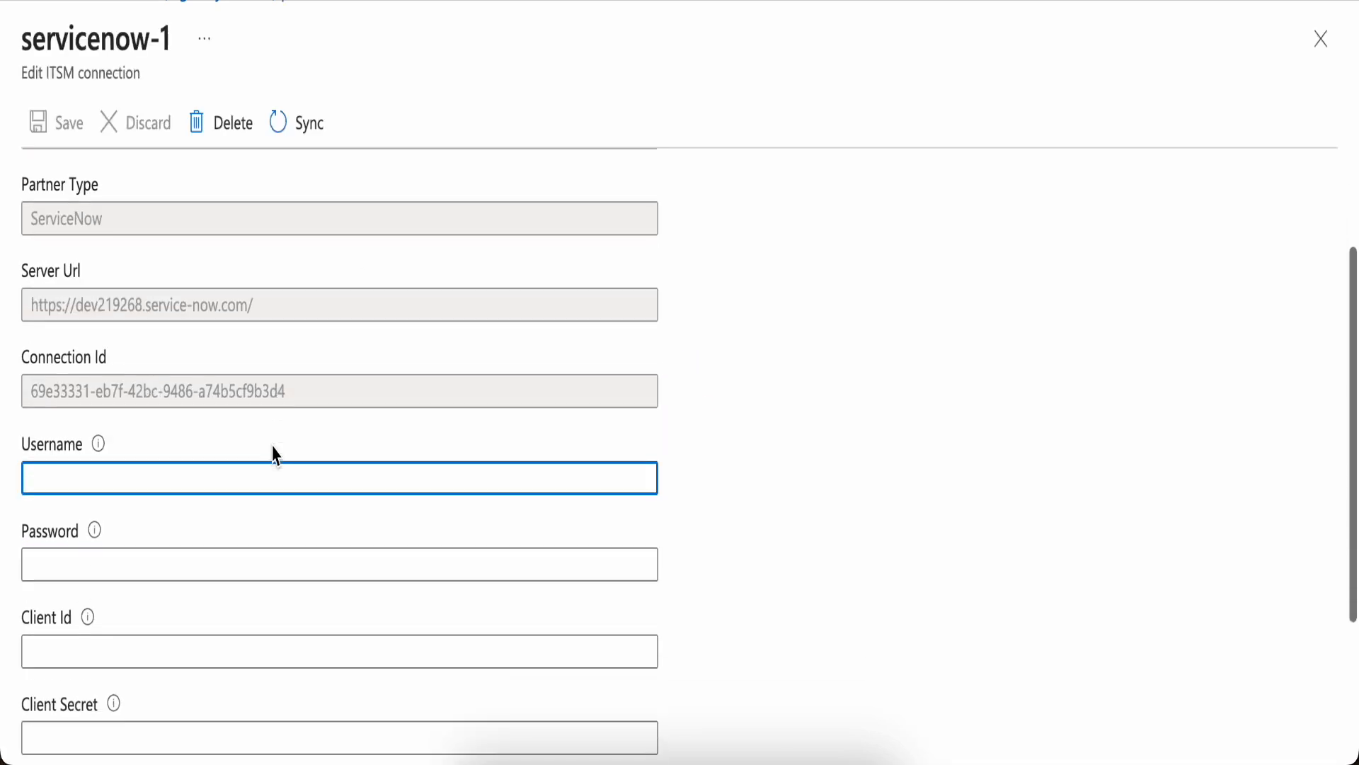
scroll(276, 455, "down", 1)
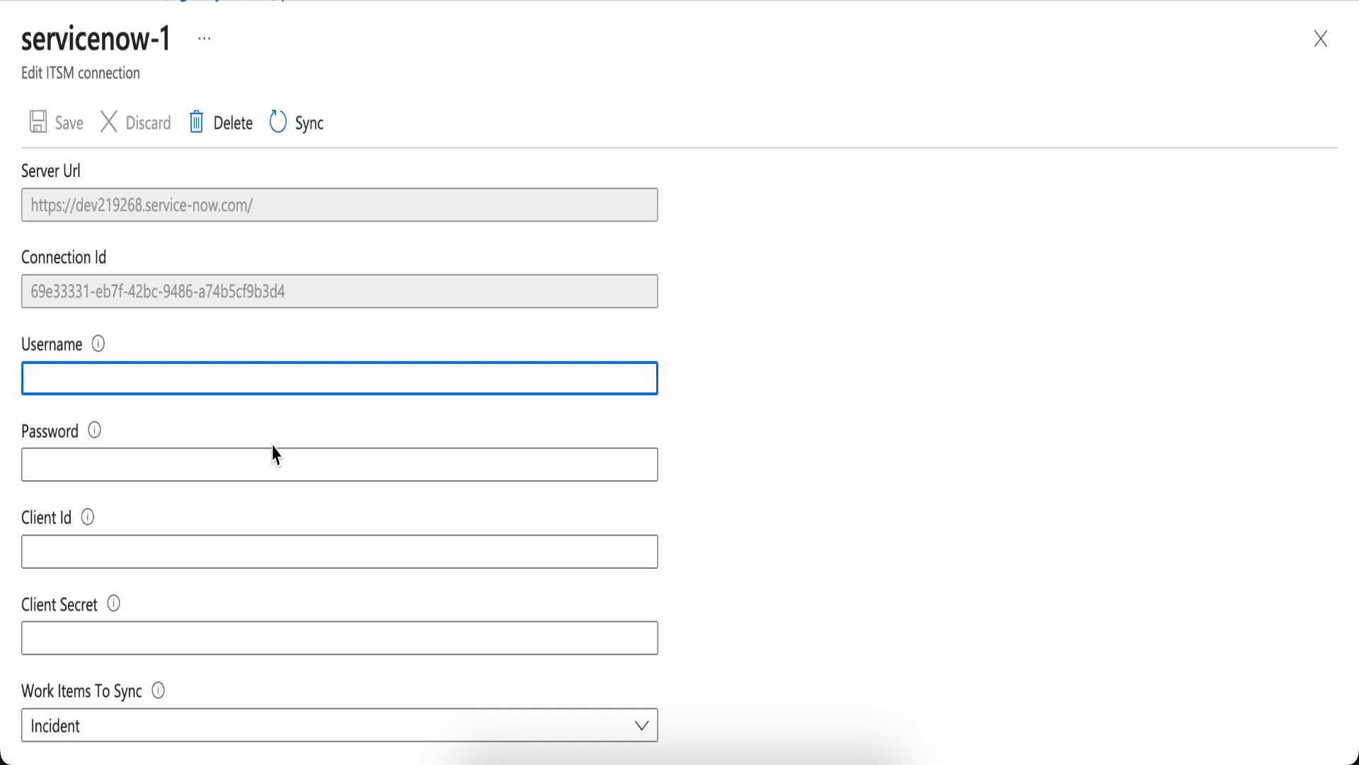
scroll(275, 456, "down", 1)
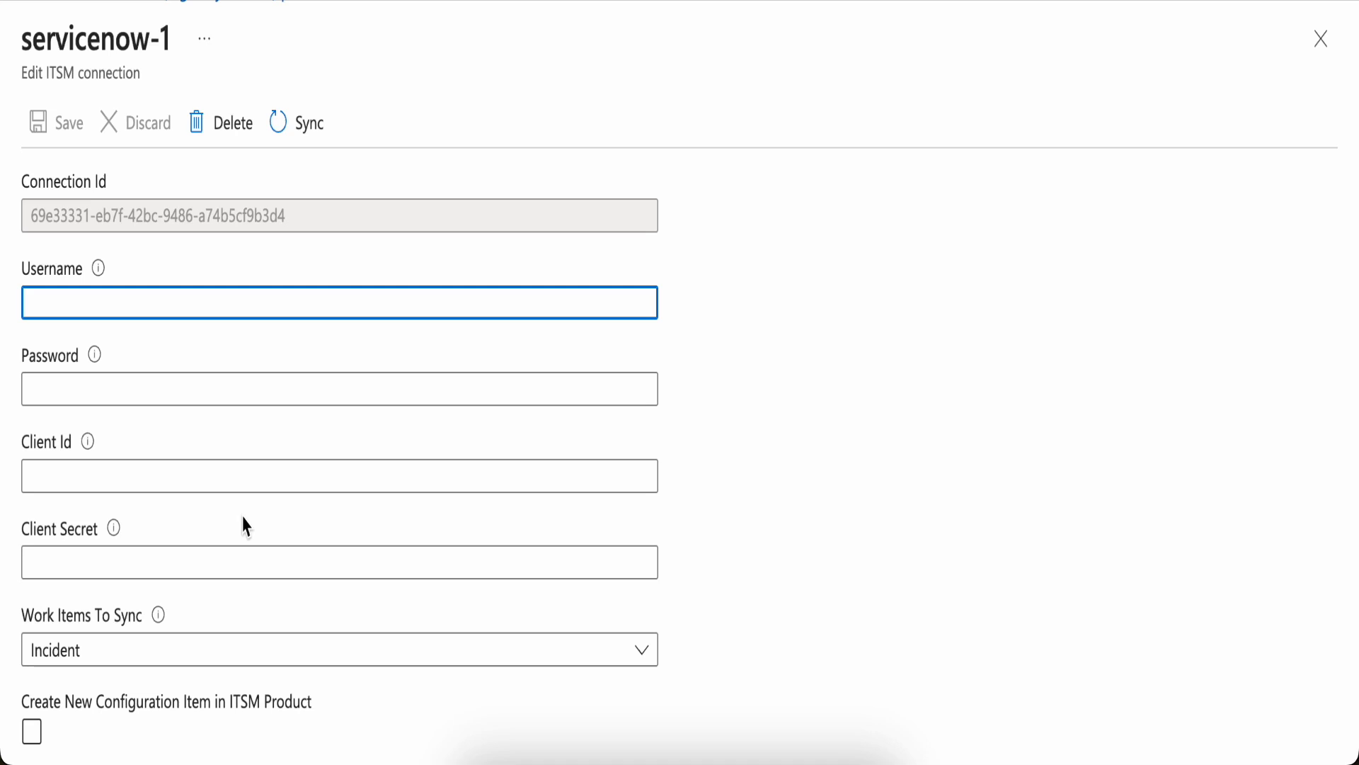
scroll(245, 526, "down", 1)
scroll(245, 526, "up", 2)
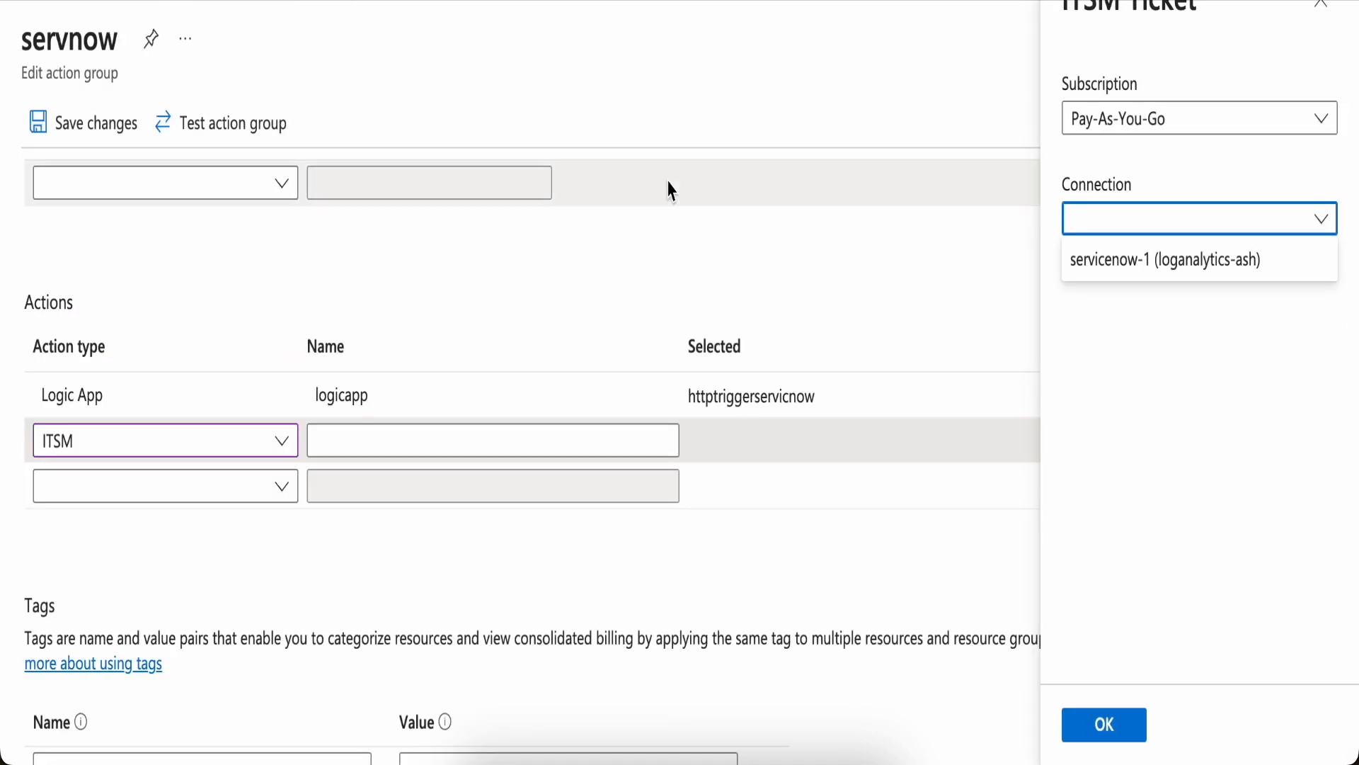
Choose the servicenow-1 (loganalytics-ash) connection for the ITSM ticket action and confirm
left_click(1176, 268)
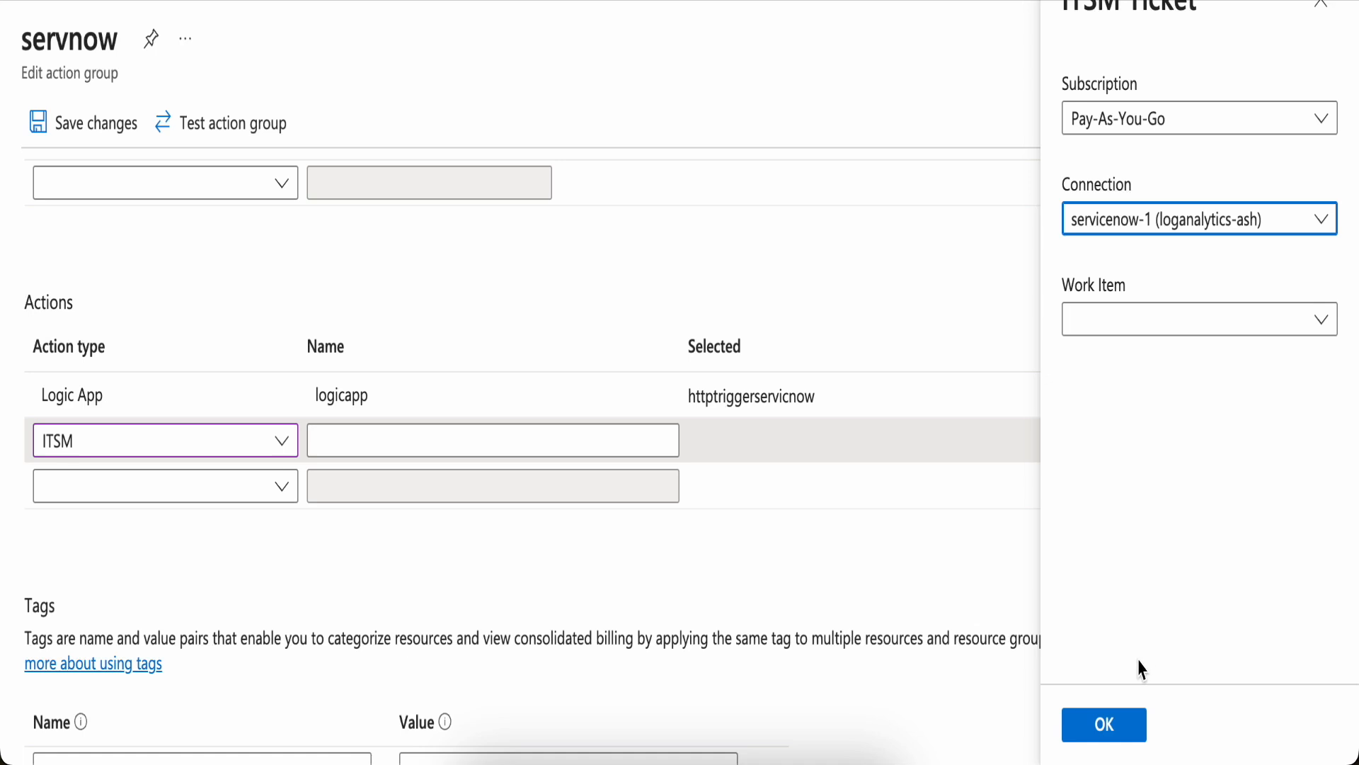
left_click(1105, 724)
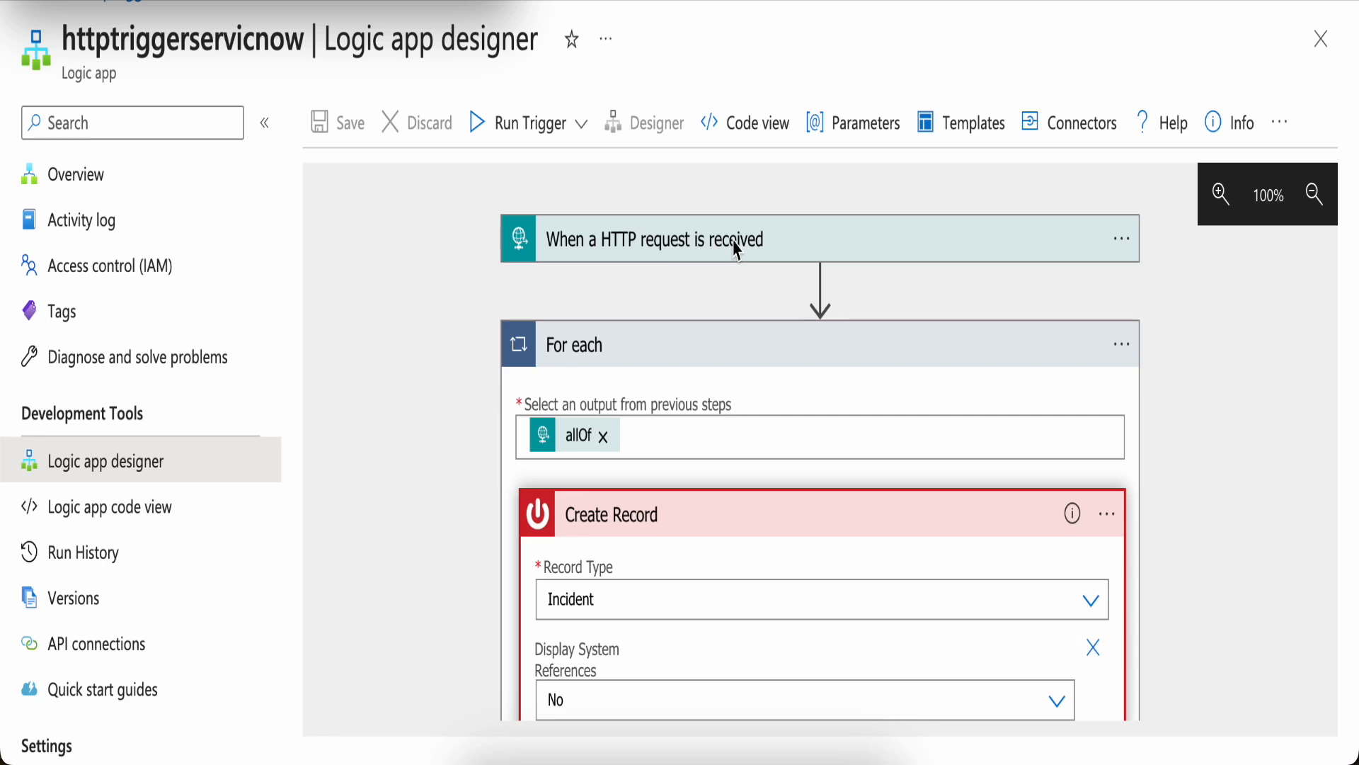
Review the Create Record action inside the For each loop of the logic app designer
scroll(704, 428, "down", 2)
scroll(705, 428, "up", 2)
scroll(837, 324, "down", 3)
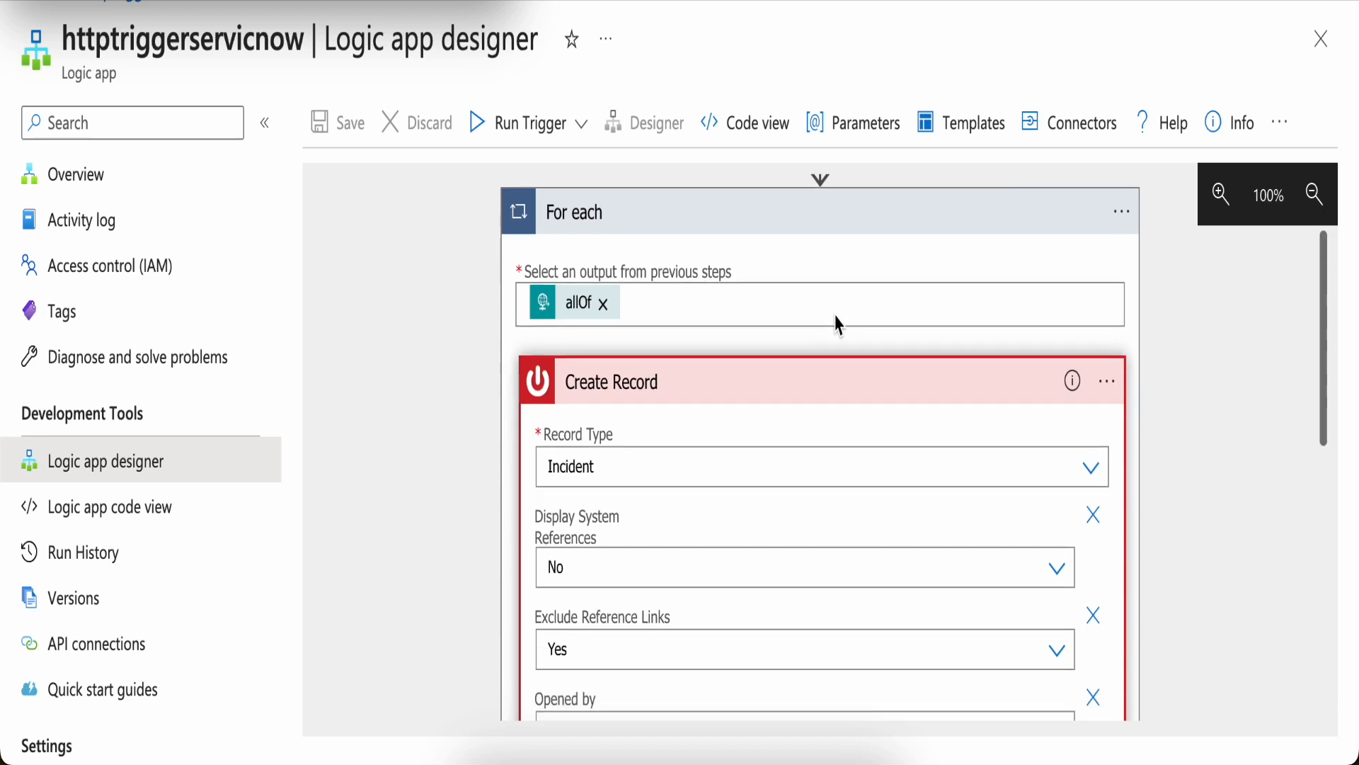
scroll(838, 325, "down", 5)
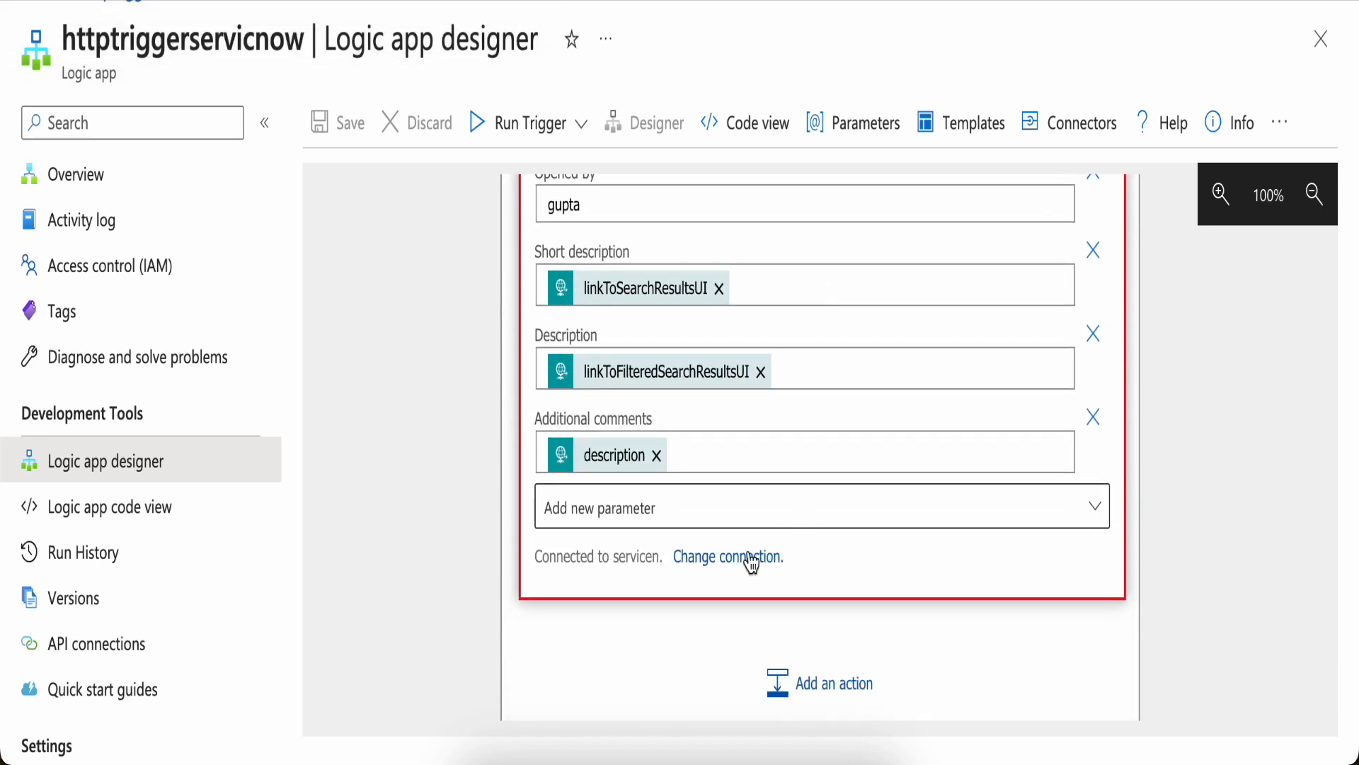
left_click(743, 567)
left_click(779, 547)
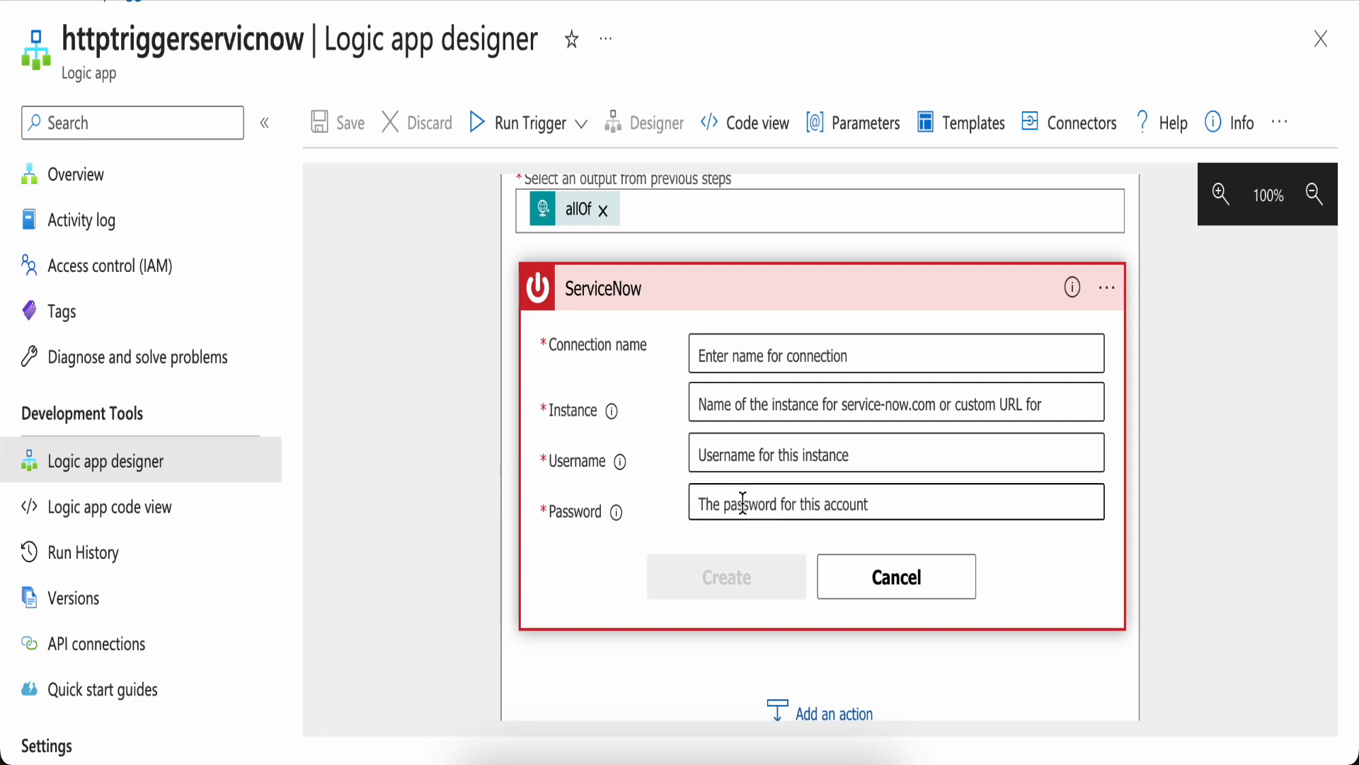
left_click(890, 591)
Review the Create Record field mappings for Opened by, descriptions and additional comments
scroll(741, 458, "down", 4)
scroll(742, 458, "down", 2)
scroll(742, 458, "up", 5)
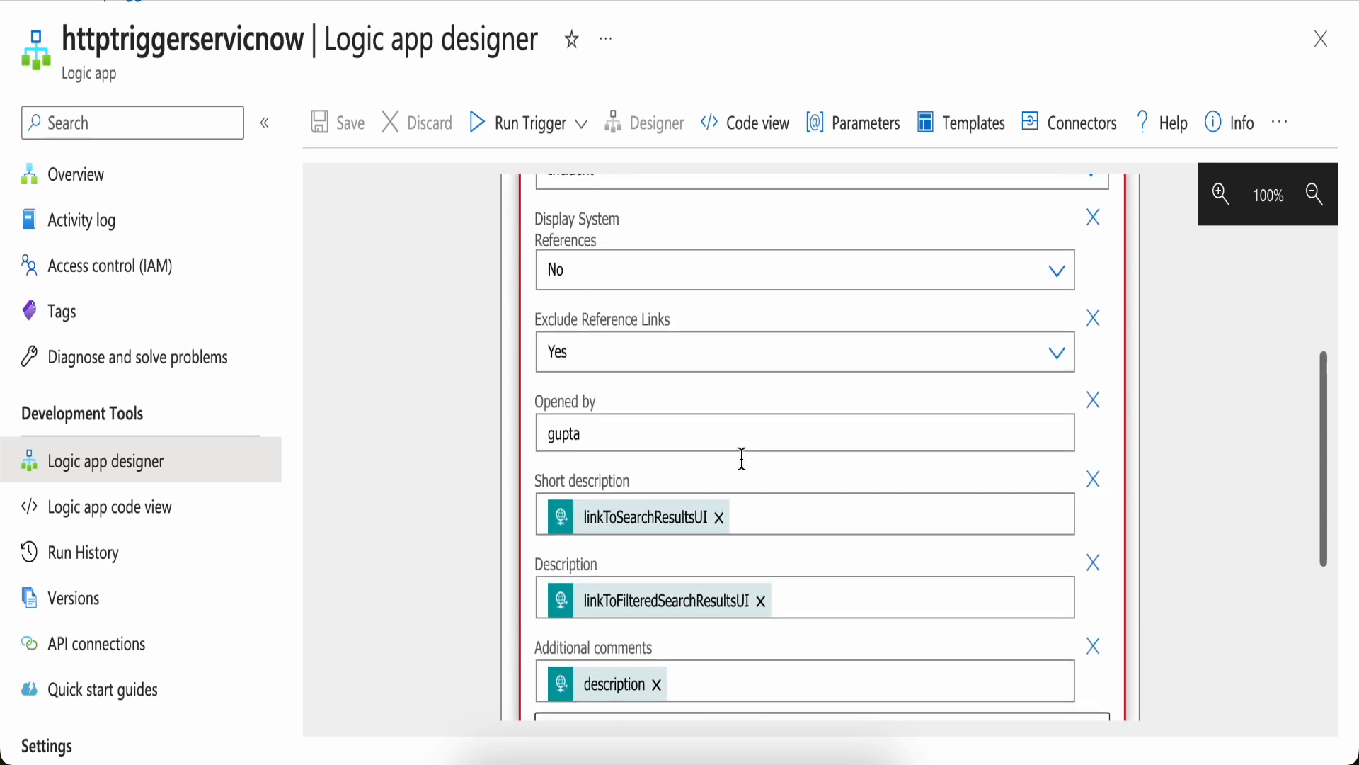
scroll(742, 458, "up", 3)
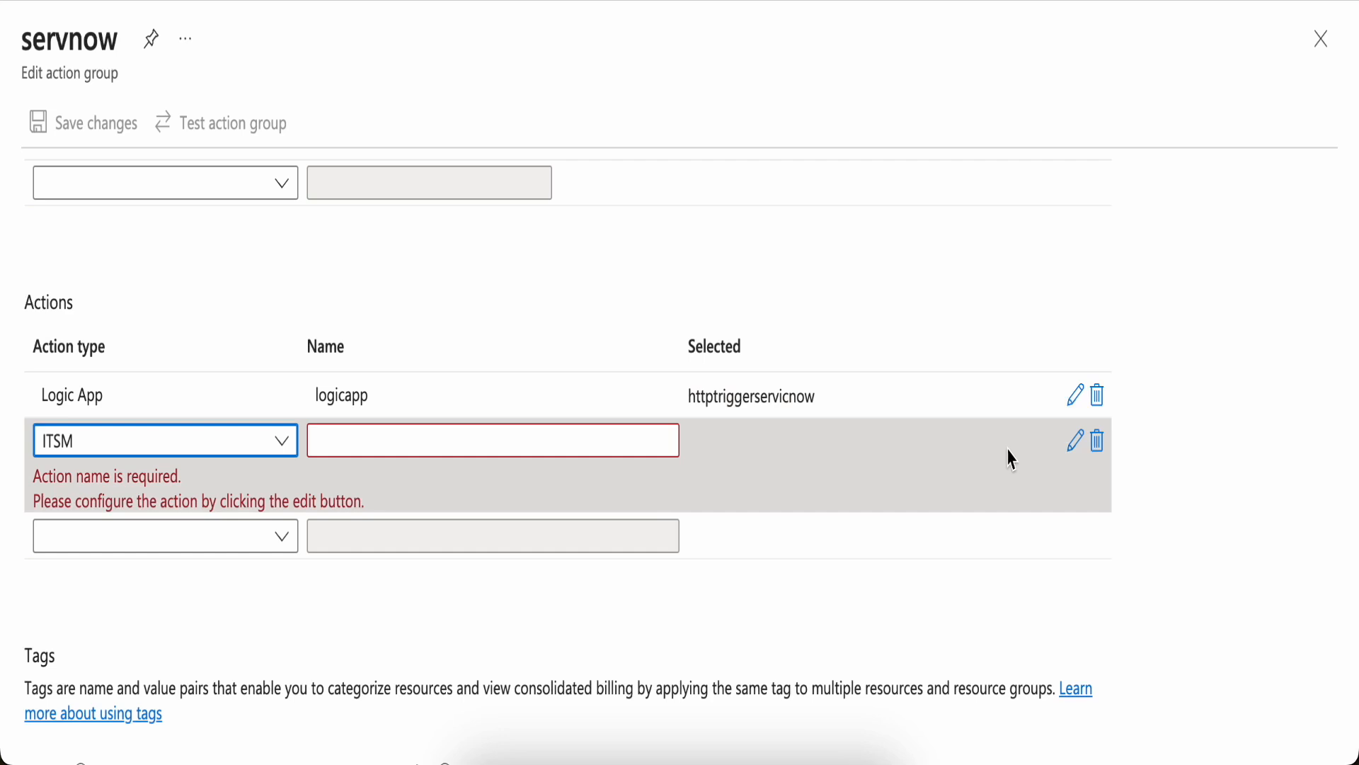
Delete the unconfigured ITSM action from the servnow action group
left_click(1098, 445)
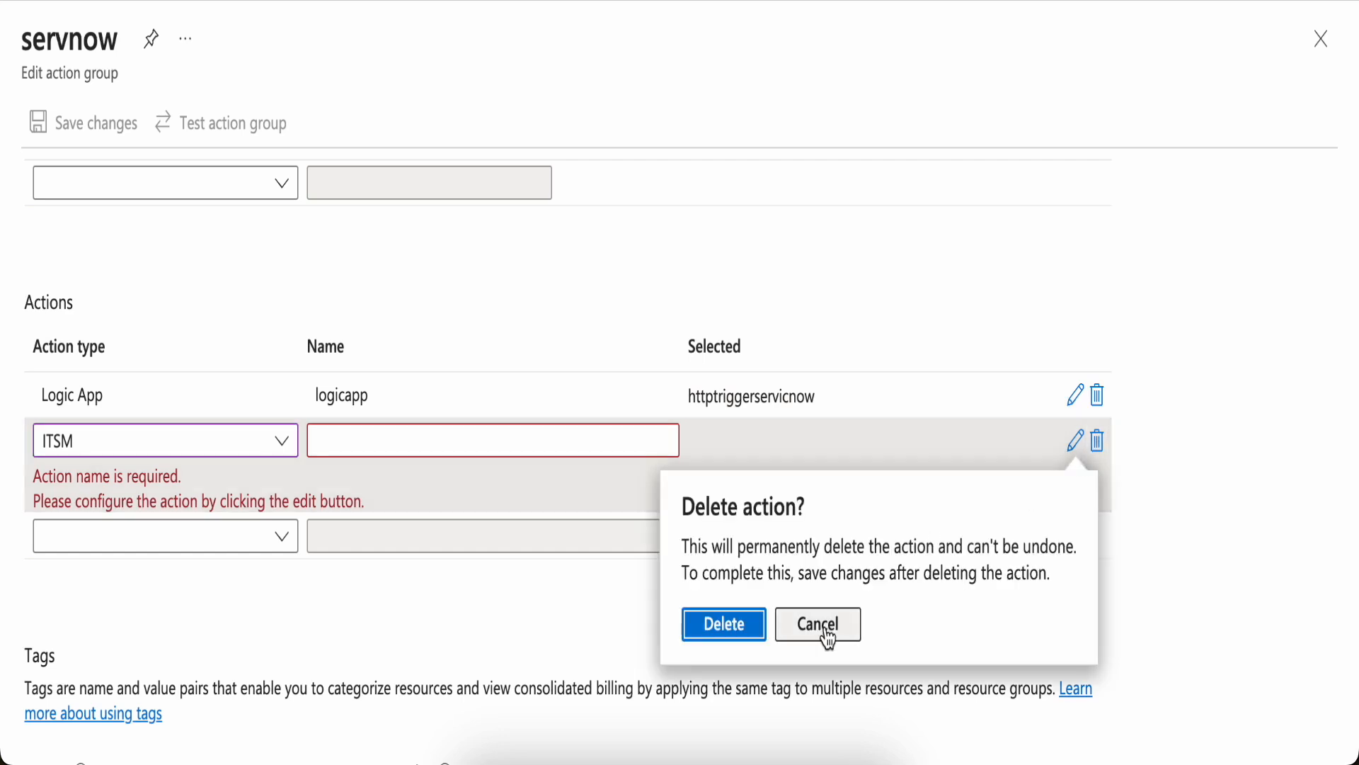
left_click(734, 631)
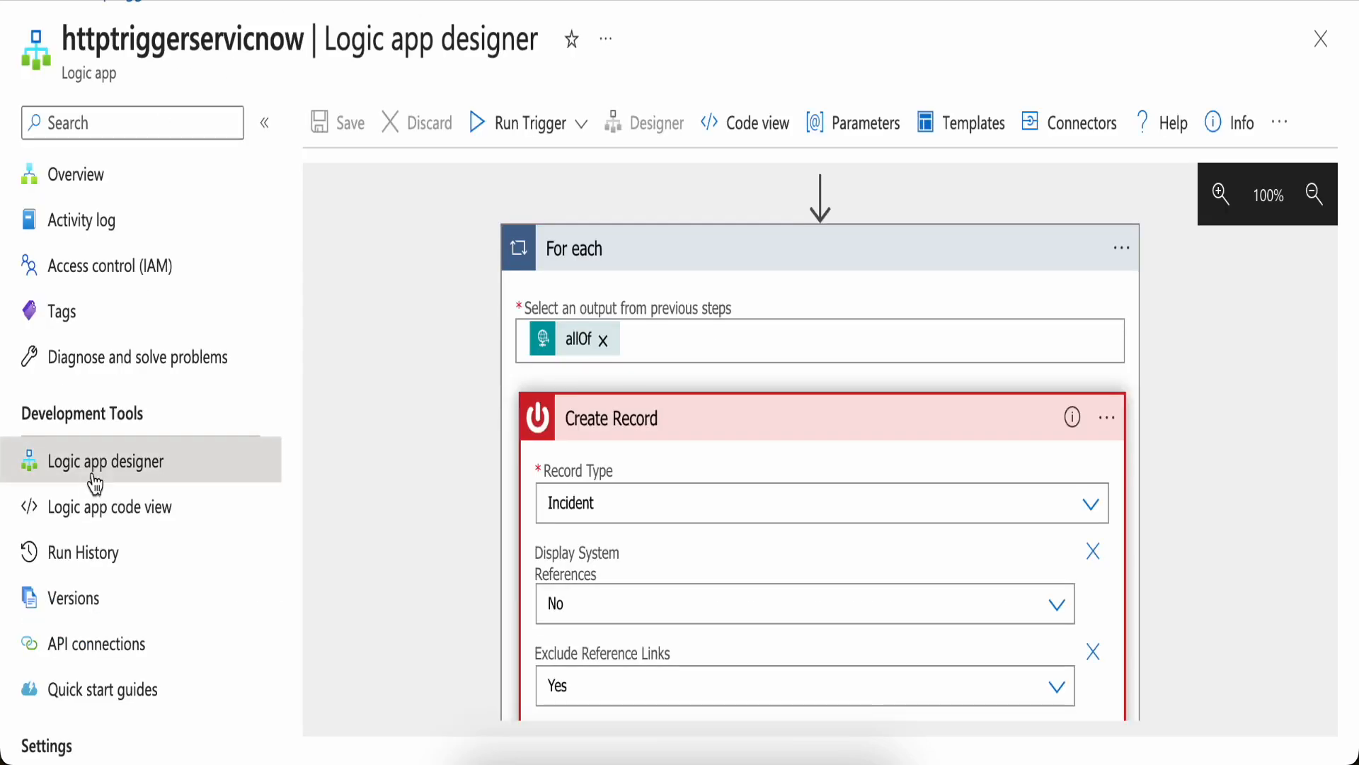
Open the most recent logic app run from Run History and expand its For each and Create Record steps
left_click(104, 581)
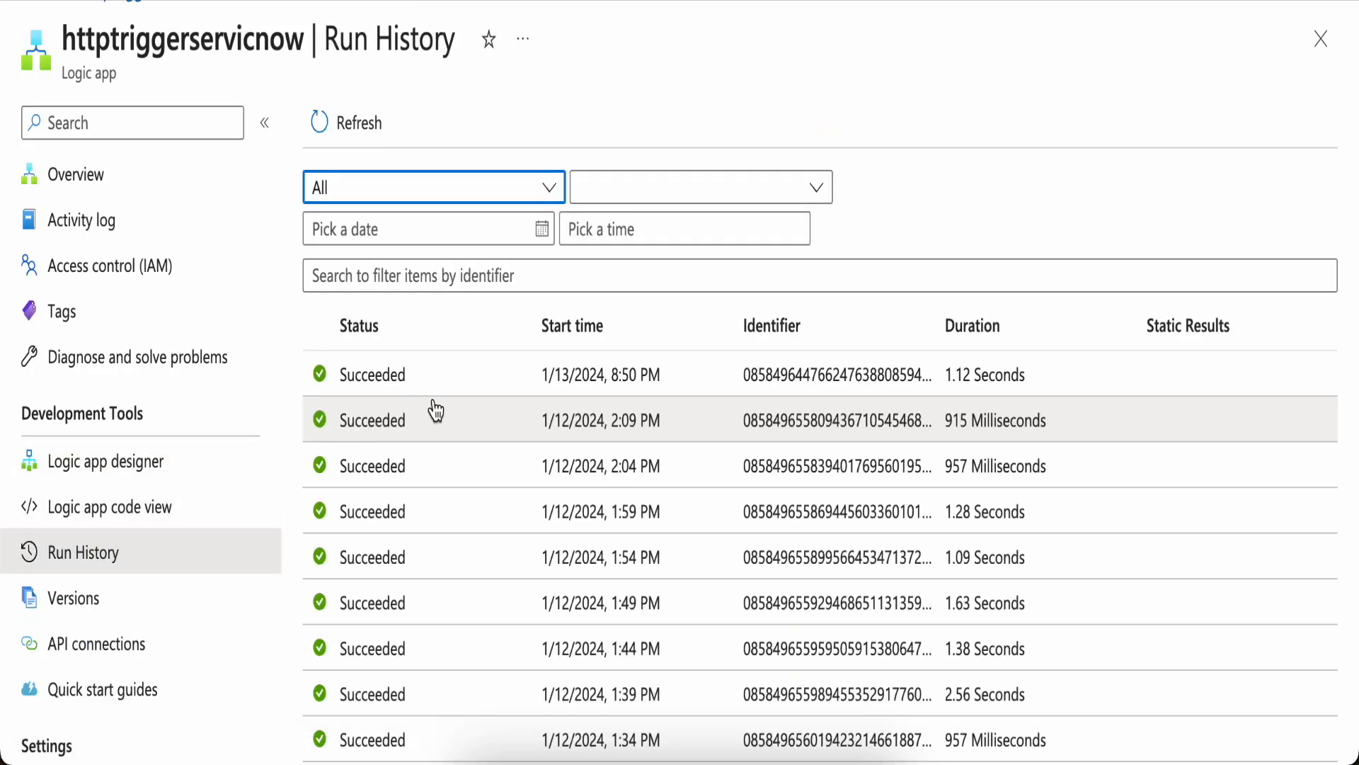
left_click(398, 390)
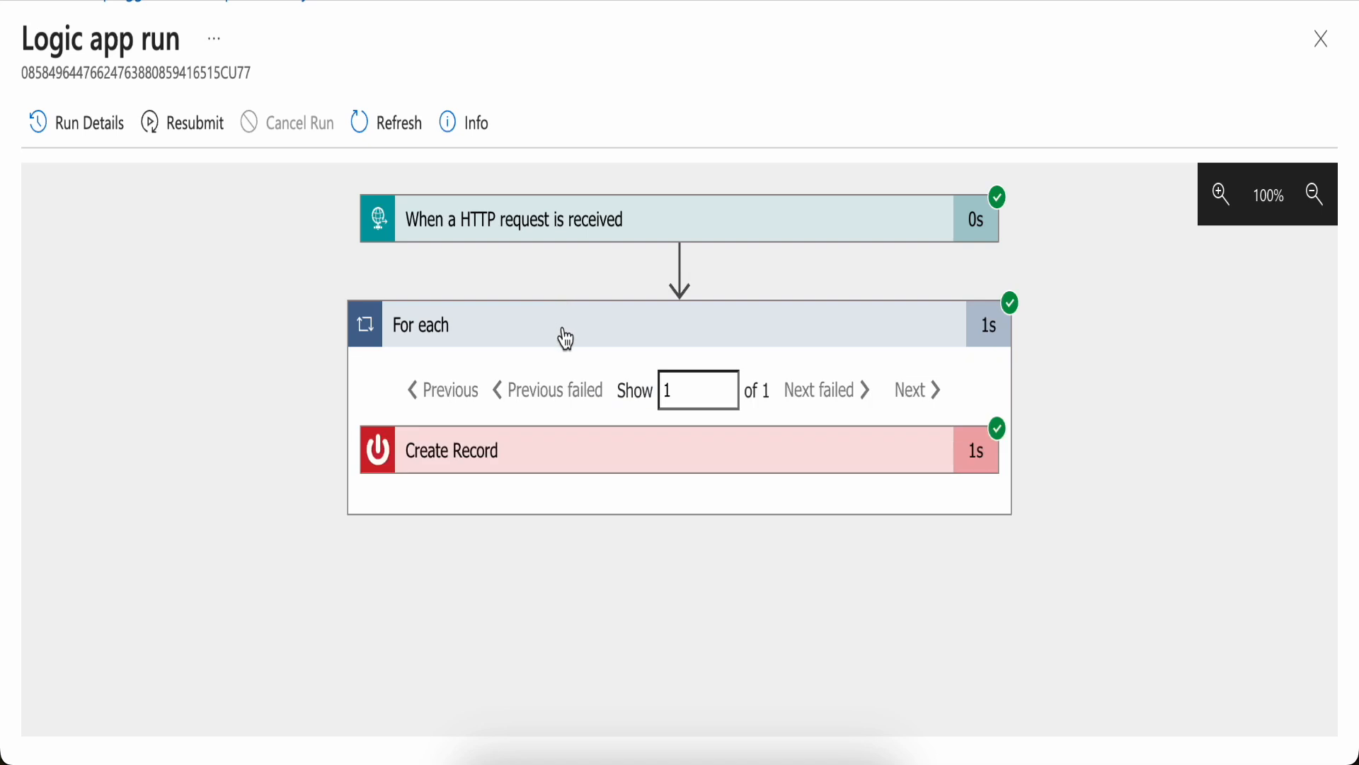
left_click(566, 338)
left_click(570, 337)
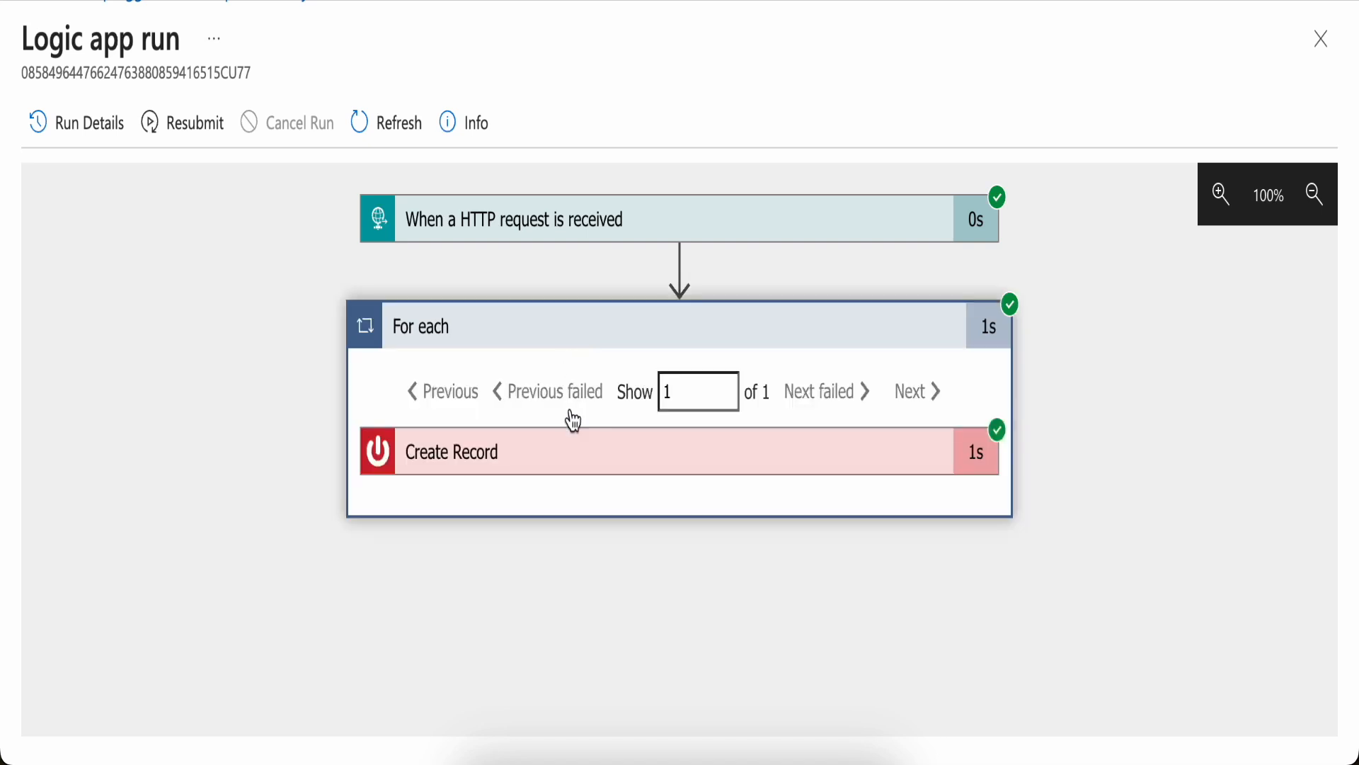
left_click(579, 463)
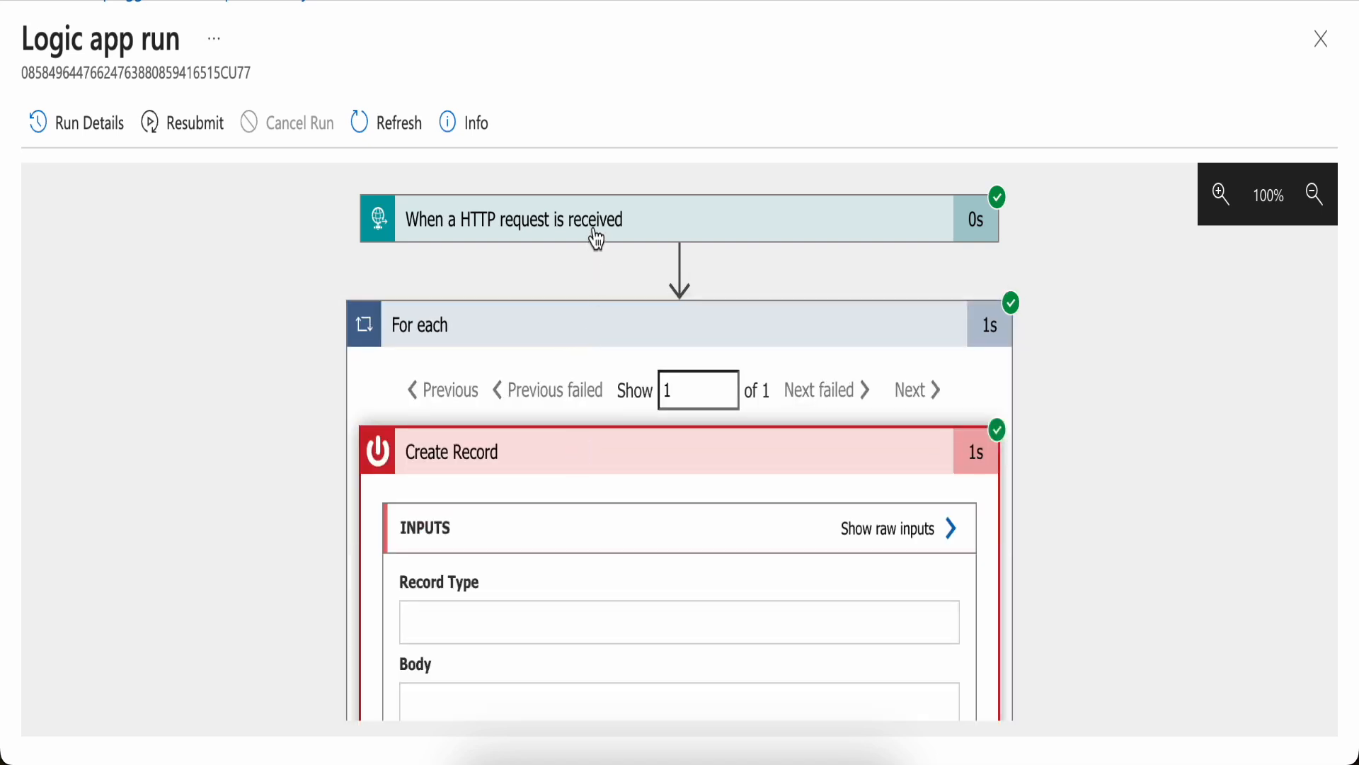
Inspect the HTTP trigger's input schema and allOf outputs for the run
left_click(597, 239)
scroll(575, 460, "down", 5)
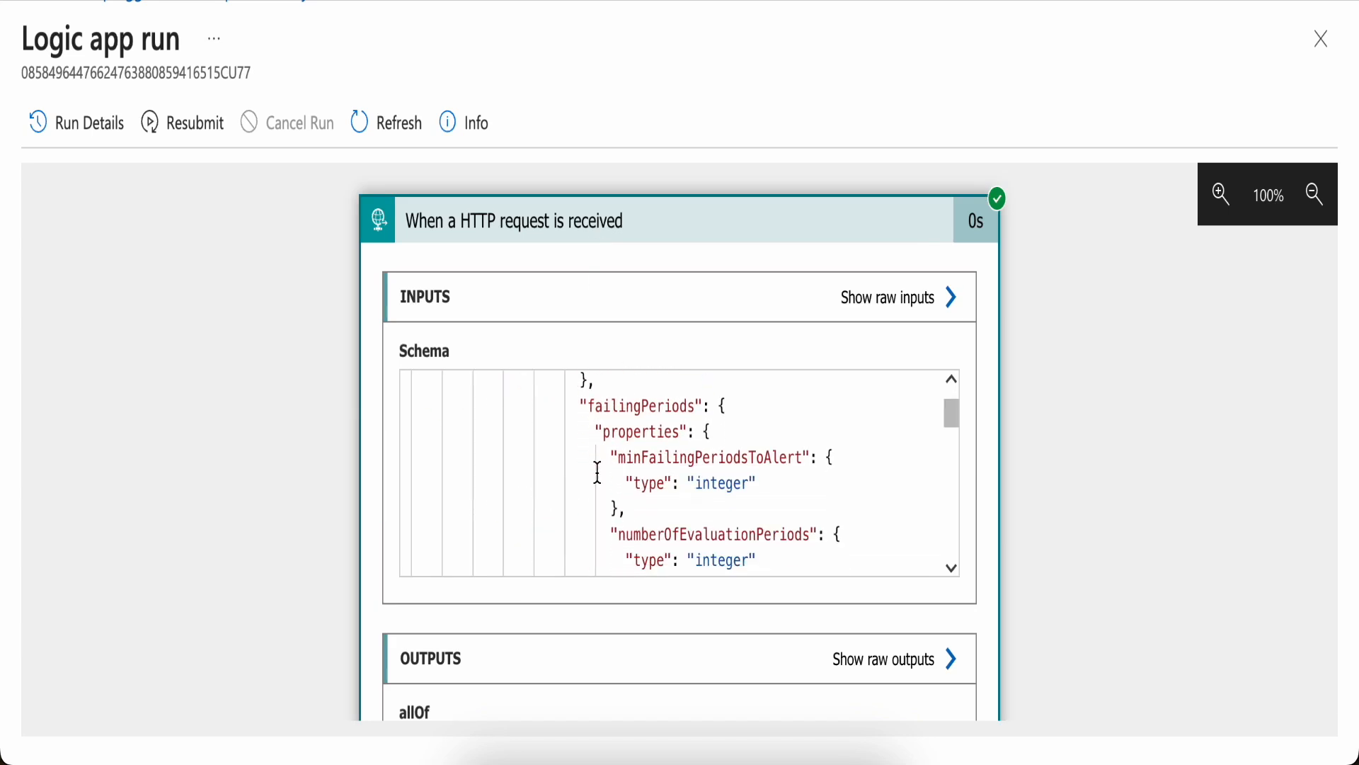
scroll(1078, 442, "down", 6)
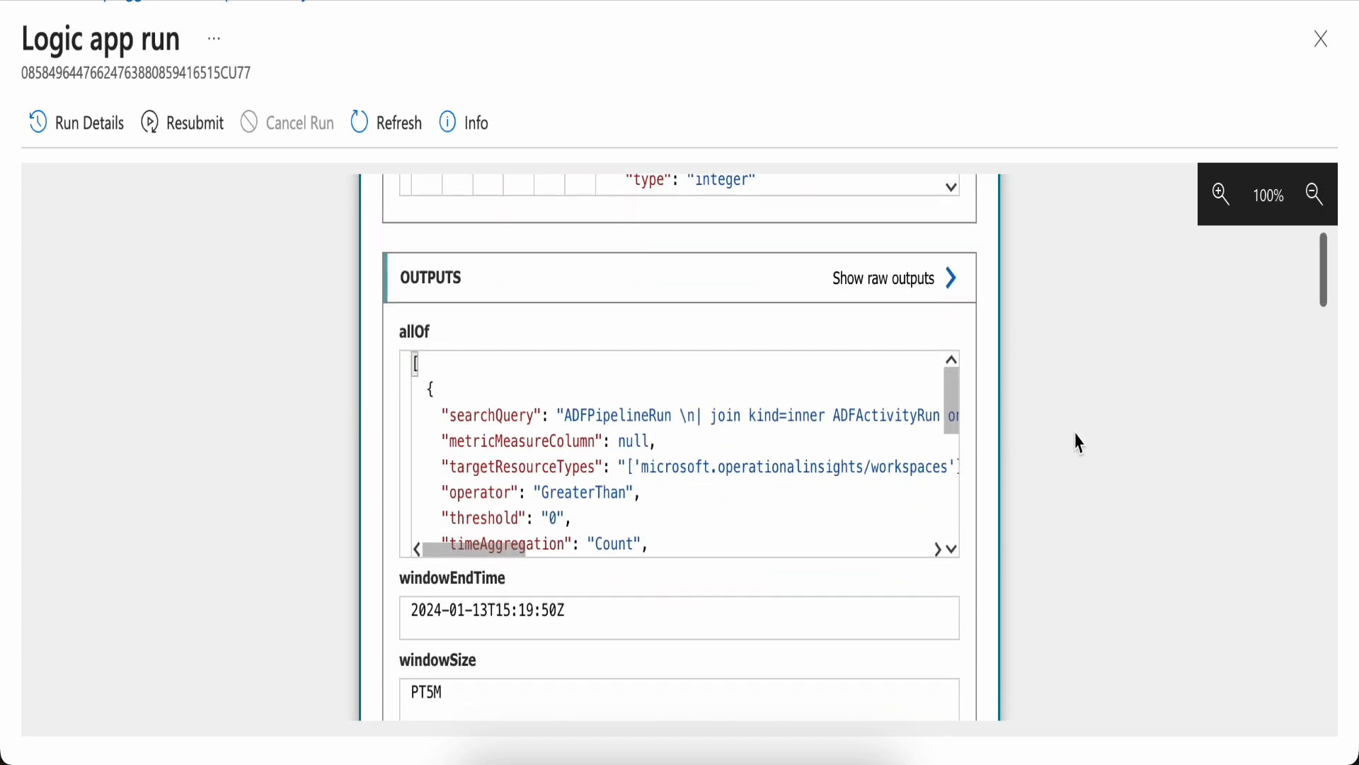
left_click_drag(950, 372, 950, 457)
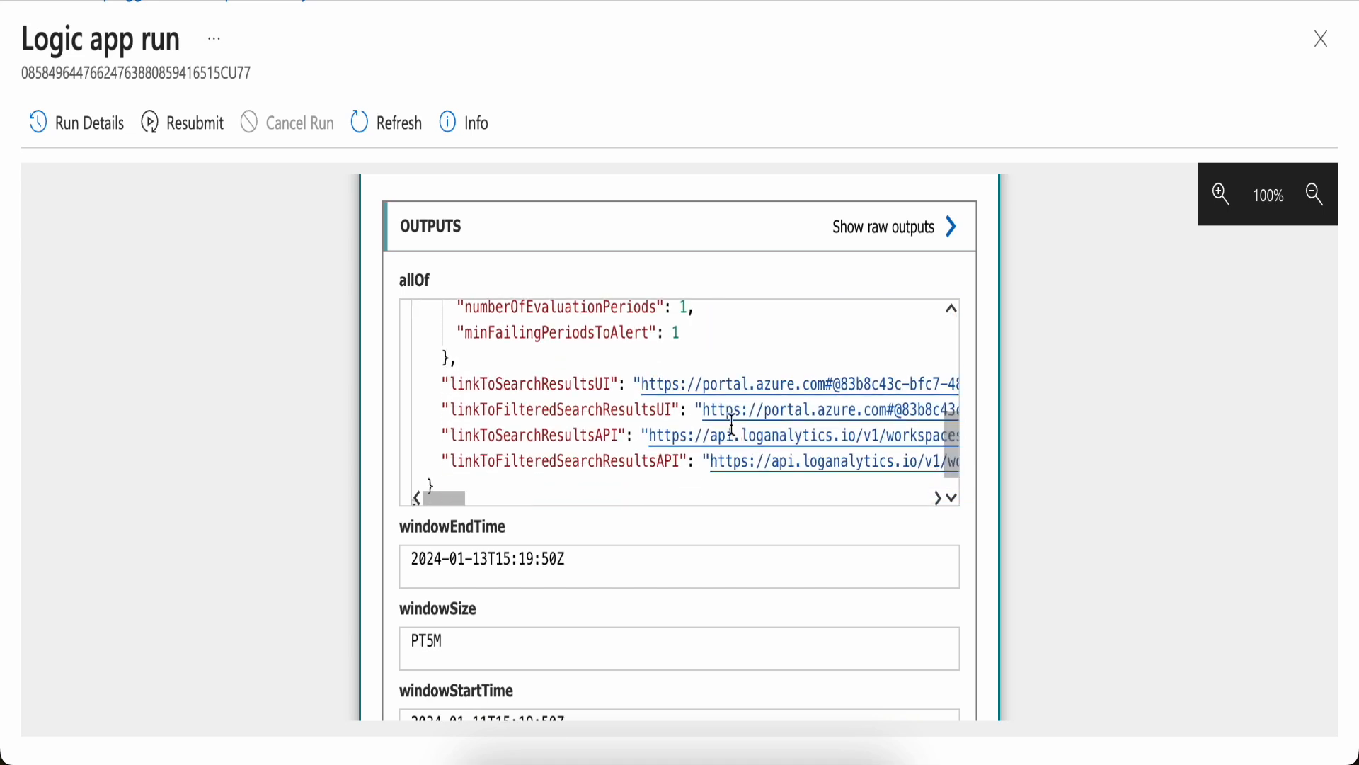
double_click(551, 376)
key("ctrl+a")
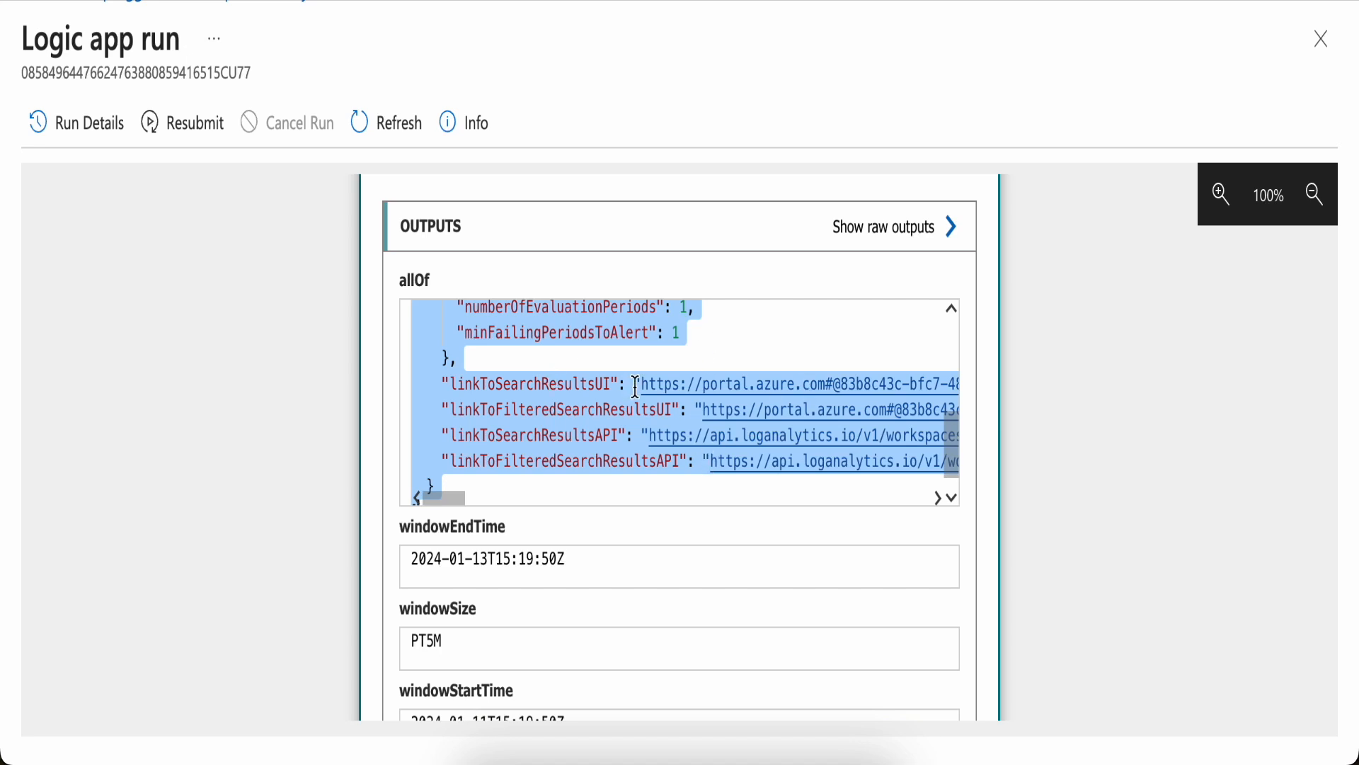
left_click(671, 359)
scroll(671, 359, "up", 10)
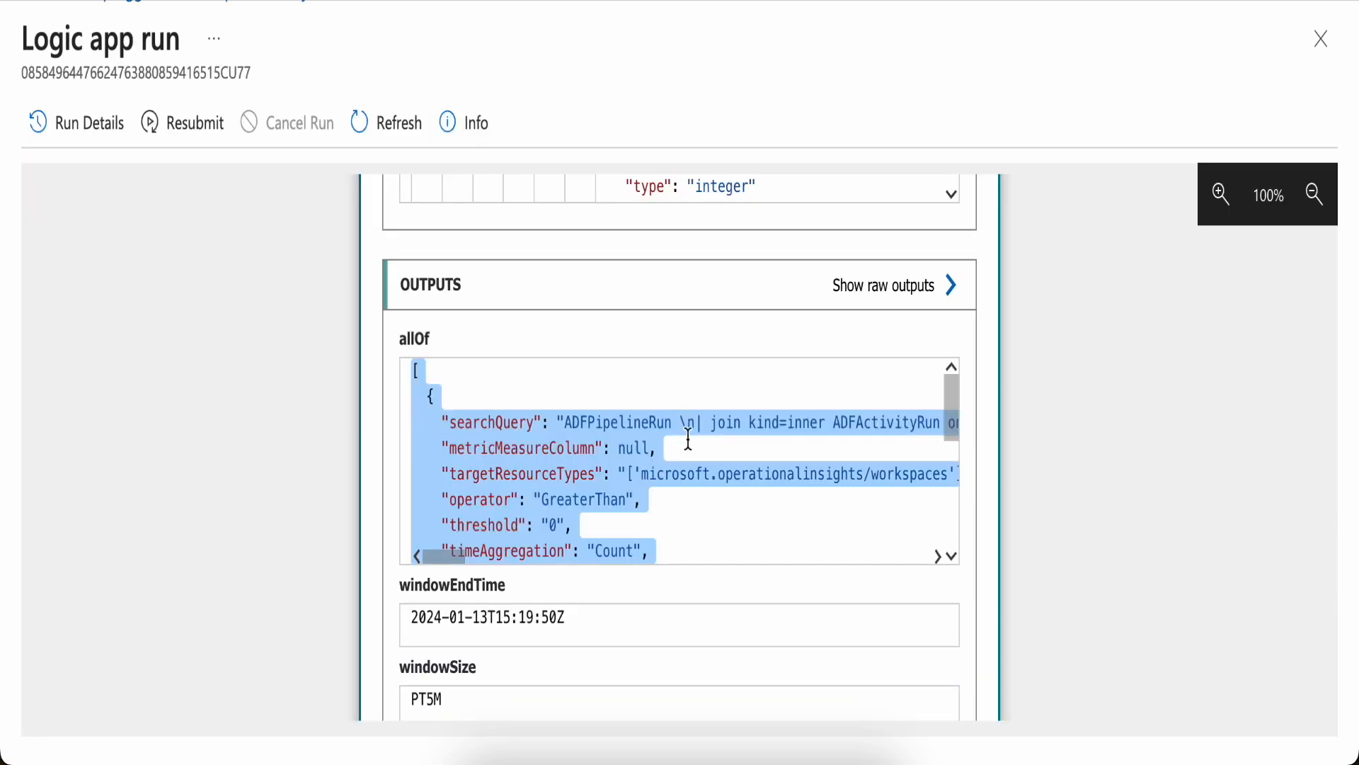
Examine the failed-pipeline query results in the Log Analytics workspace
left_click(688, 443)
scroll(695, 448, "down", 1)
scroll(693, 448, "up", 2)
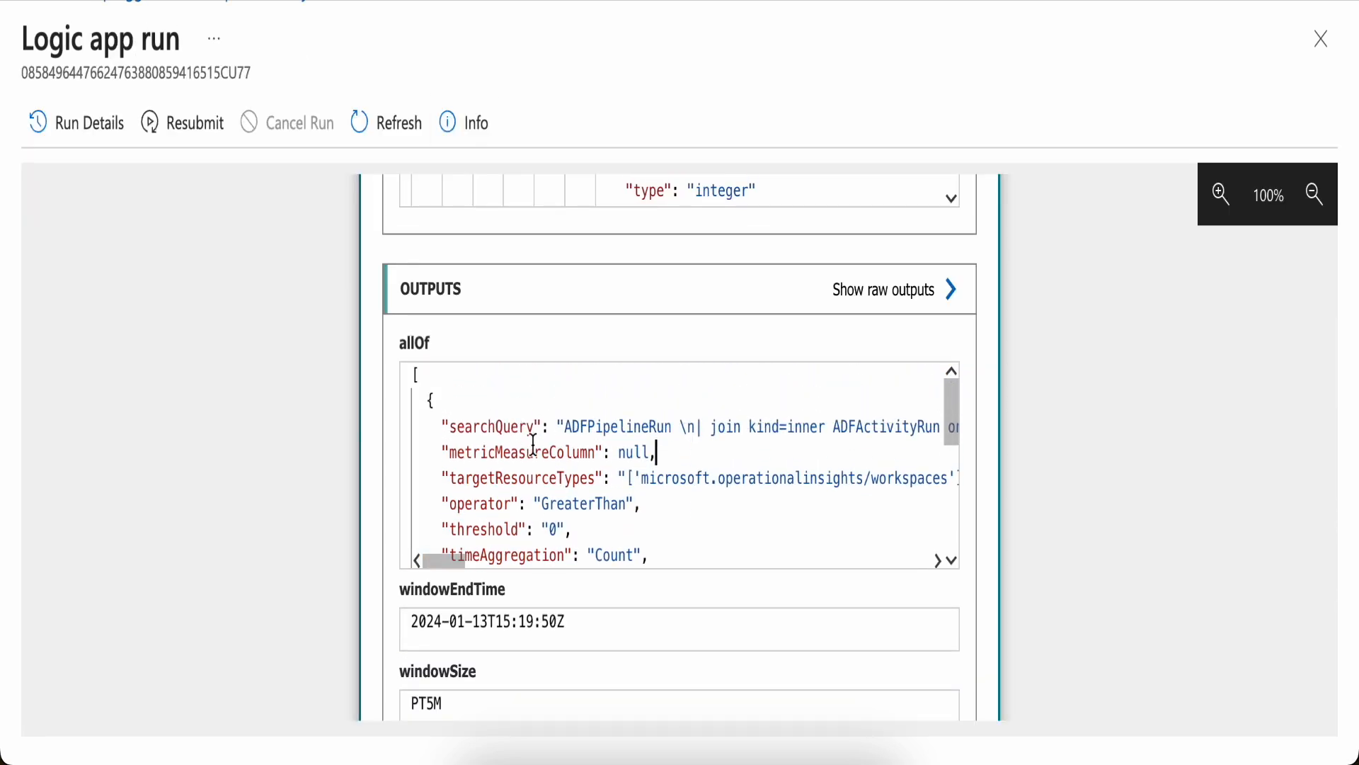
Scroll through the allOf output and select the linkToSearchResultsUI URL
scroll(582, 459, "down", 2)
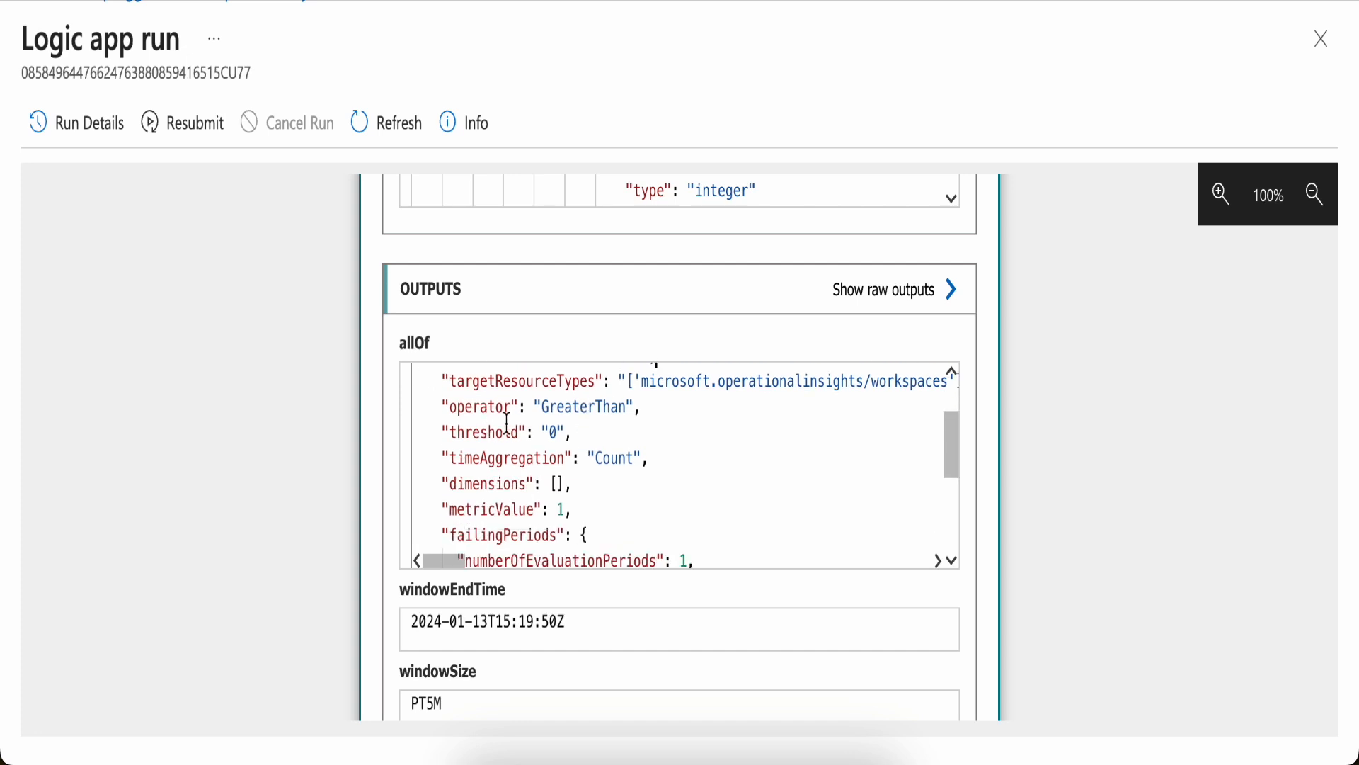
scroll(567, 460, "down", 3)
scroll(580, 453, "down", 2)
scroll(581, 453, "up", 3)
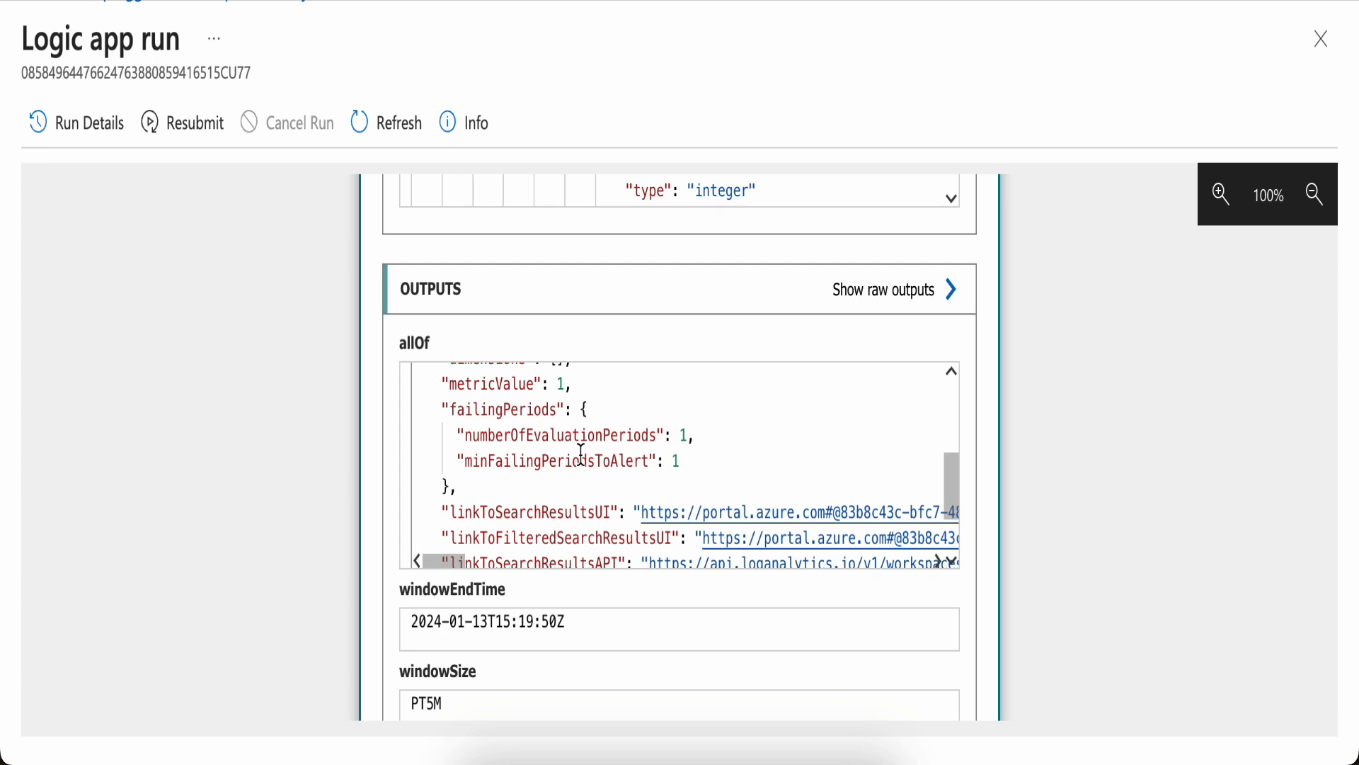
scroll(582, 453, "down", 1)
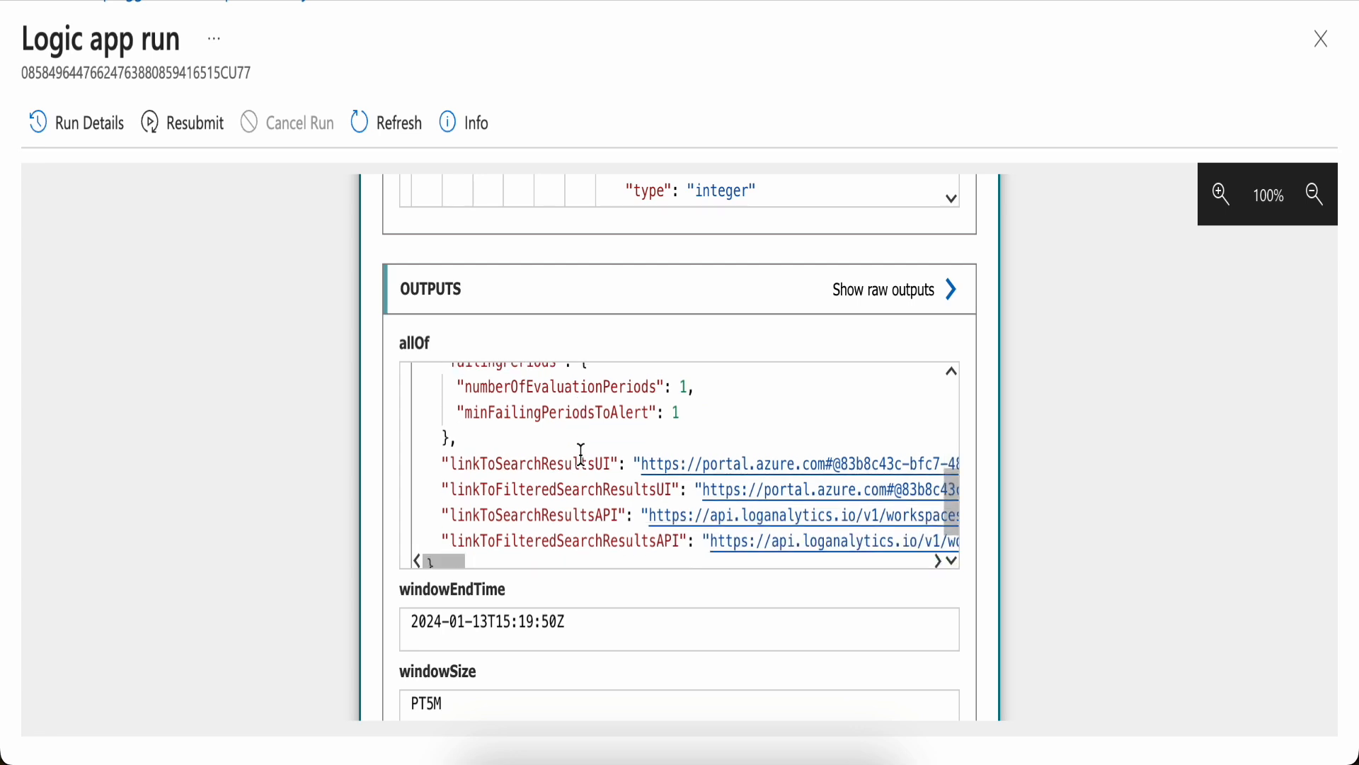
scroll(581, 453, "down", 1)
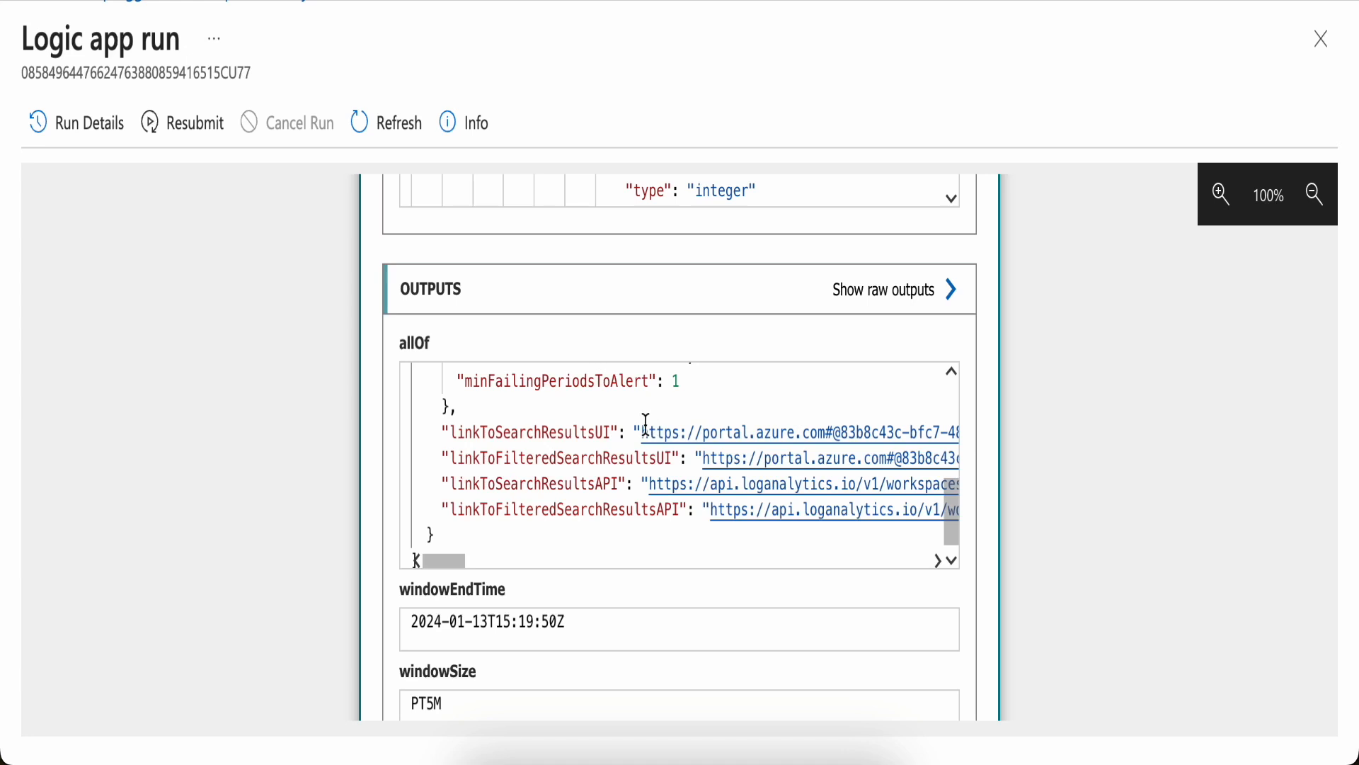
left_click_drag(640, 433, 914, 433)
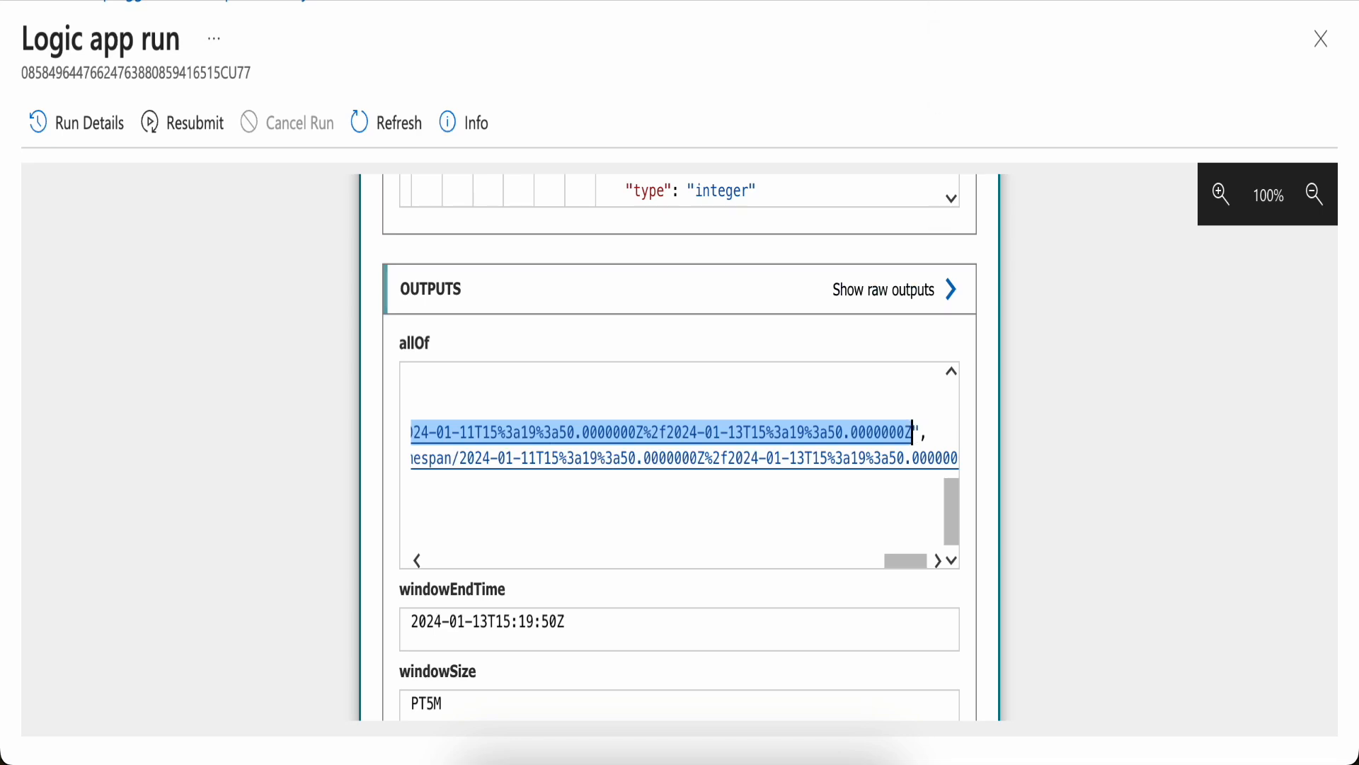
Open the ServiceNow incident in a new browser tab and collapse its related search results to reach the comments
key("super+t")
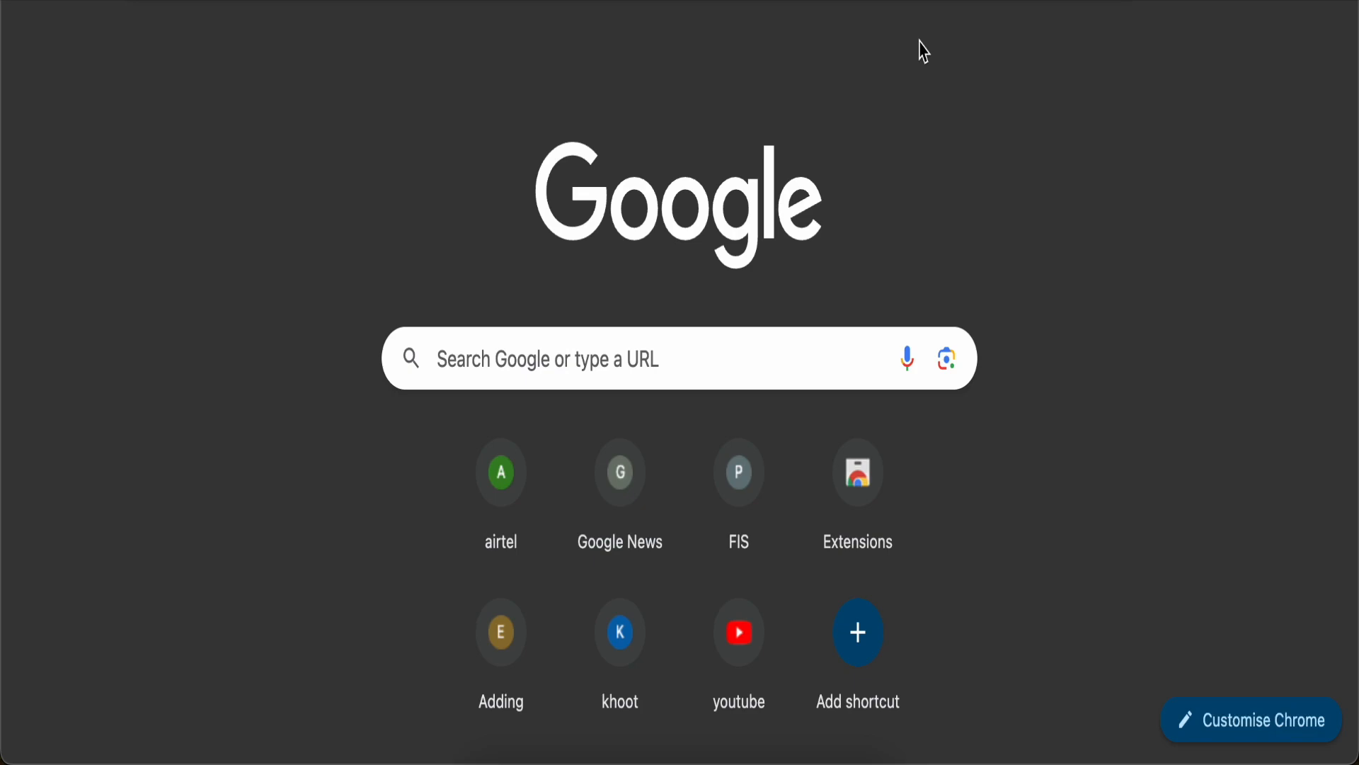
key("Return")
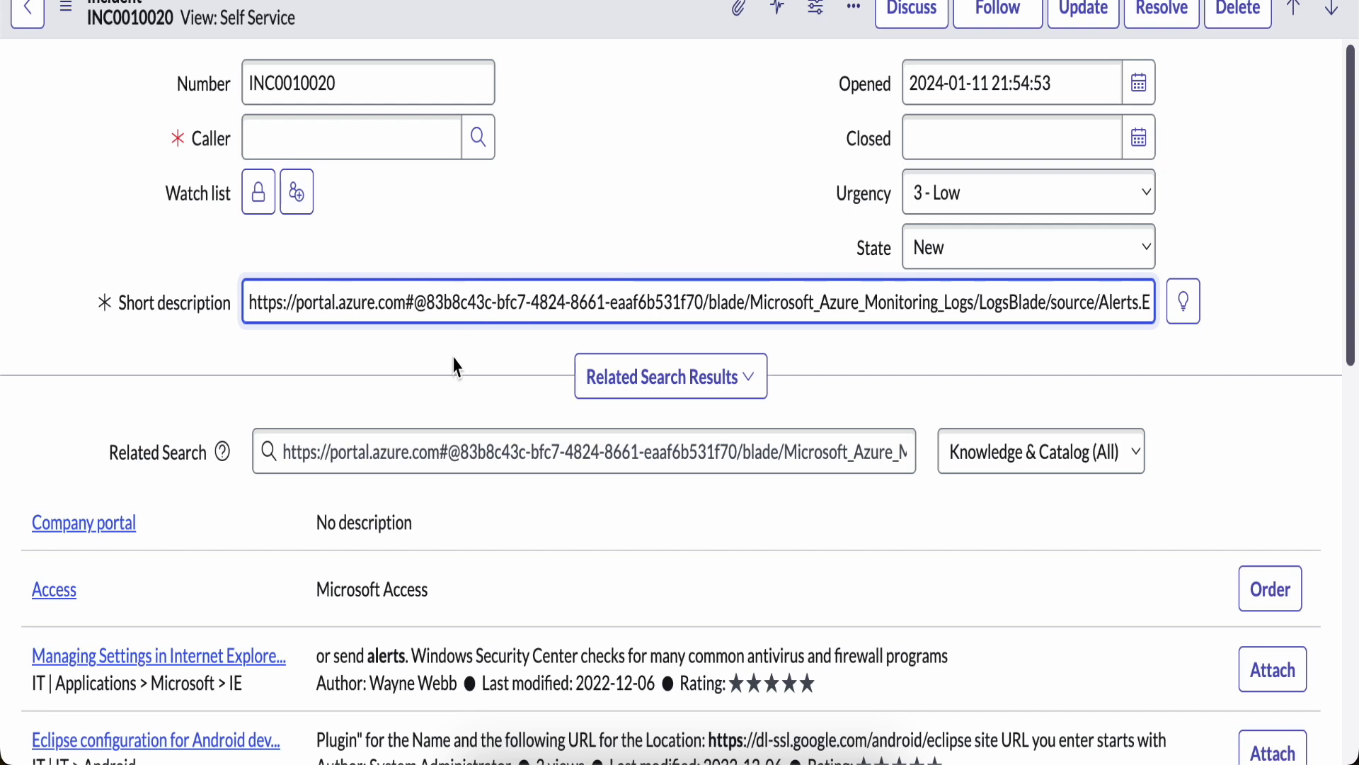
left_click(637, 384)
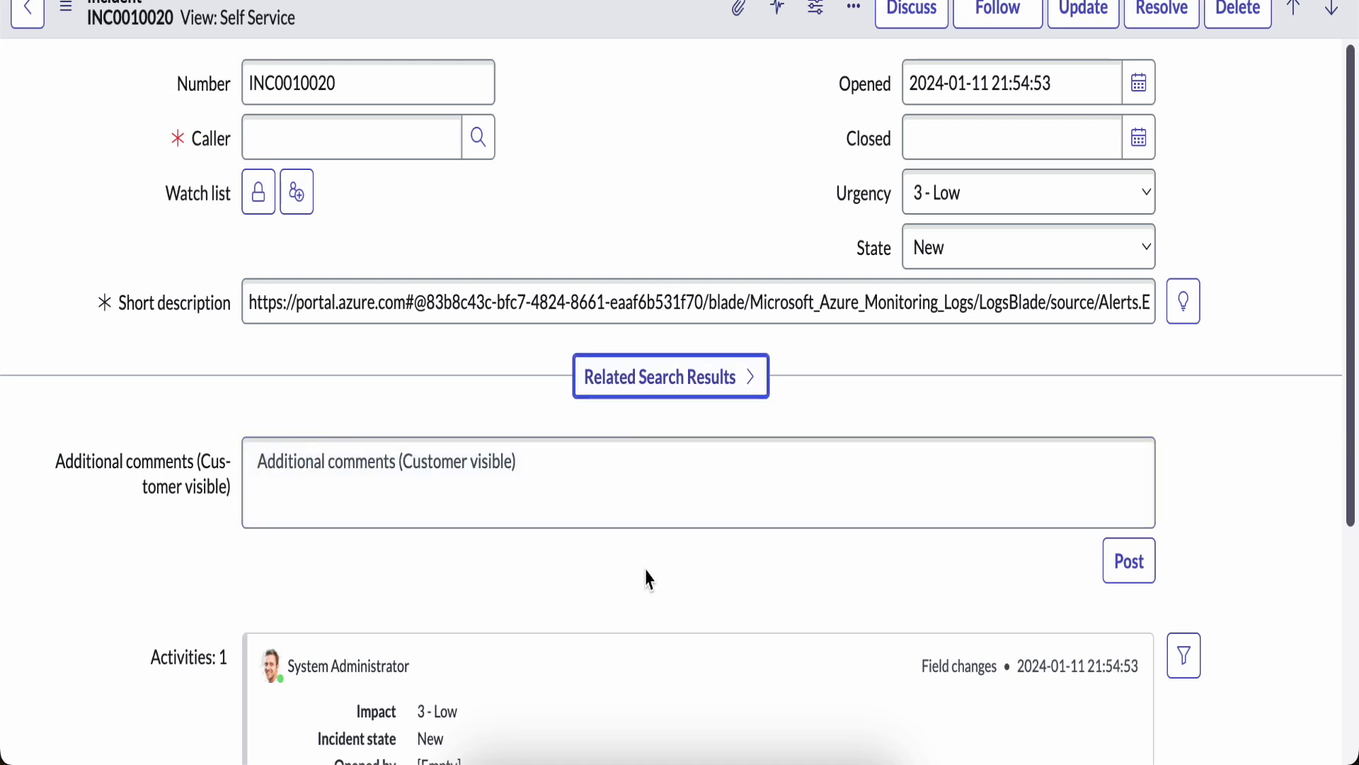
left_click(611, 467)
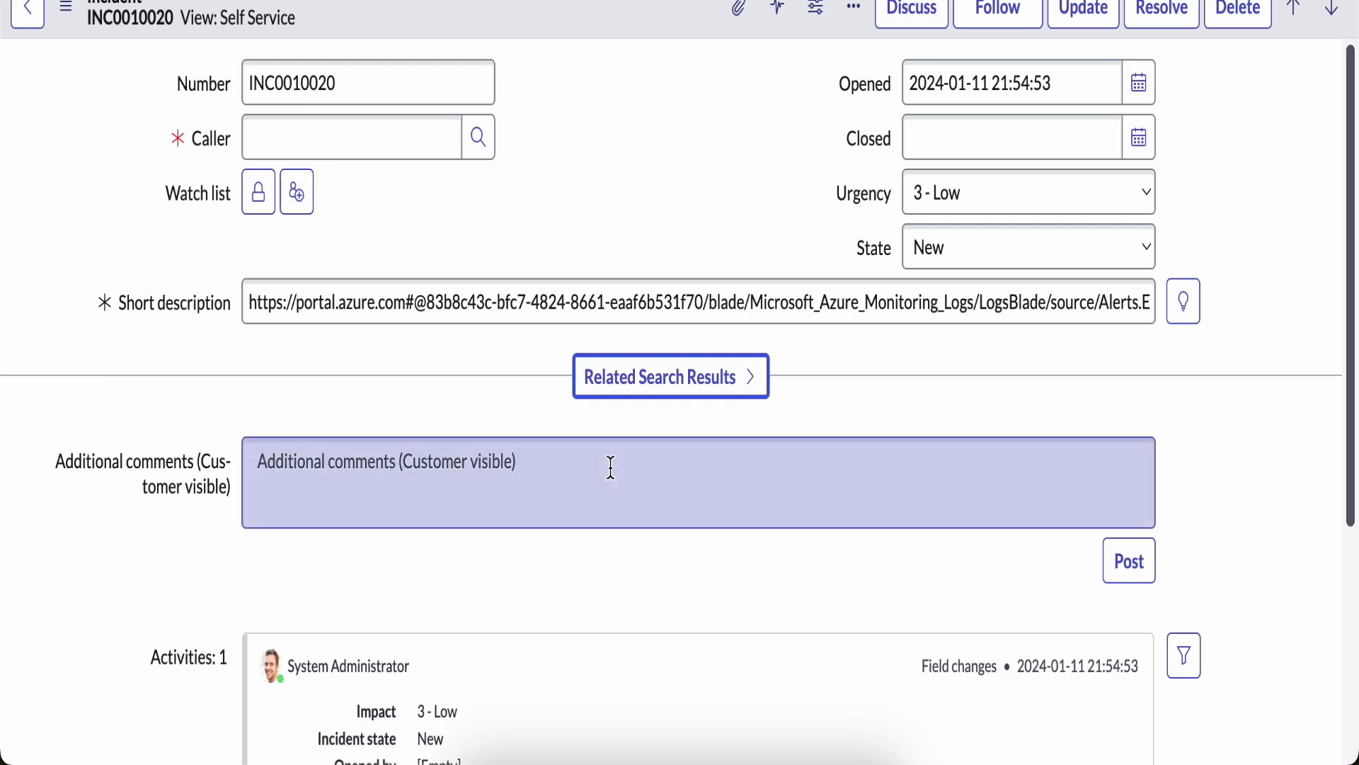